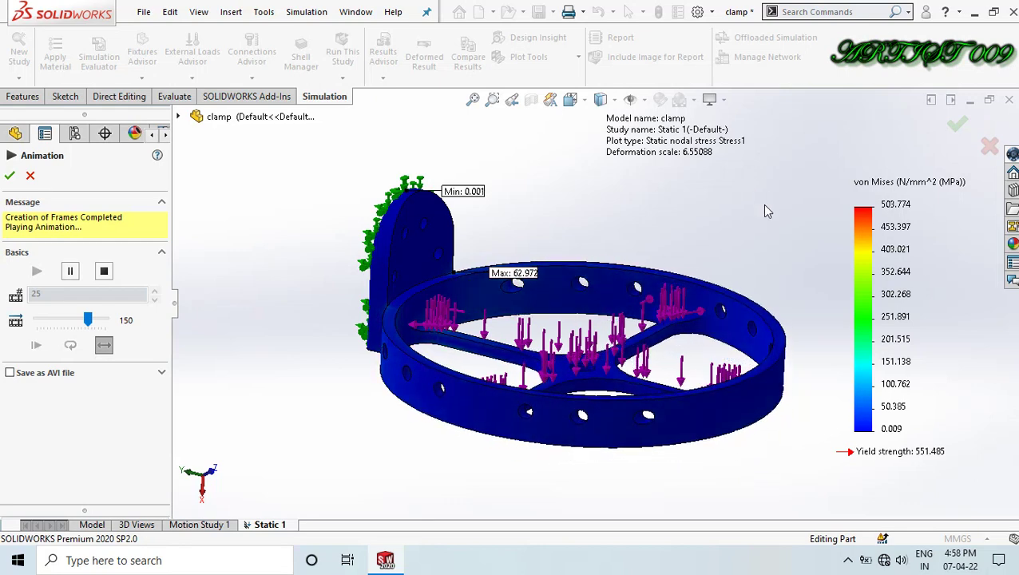
{"action": "middle_click_drag", "start_coordinate": [766, 238], "coordinate": [786, 253]}
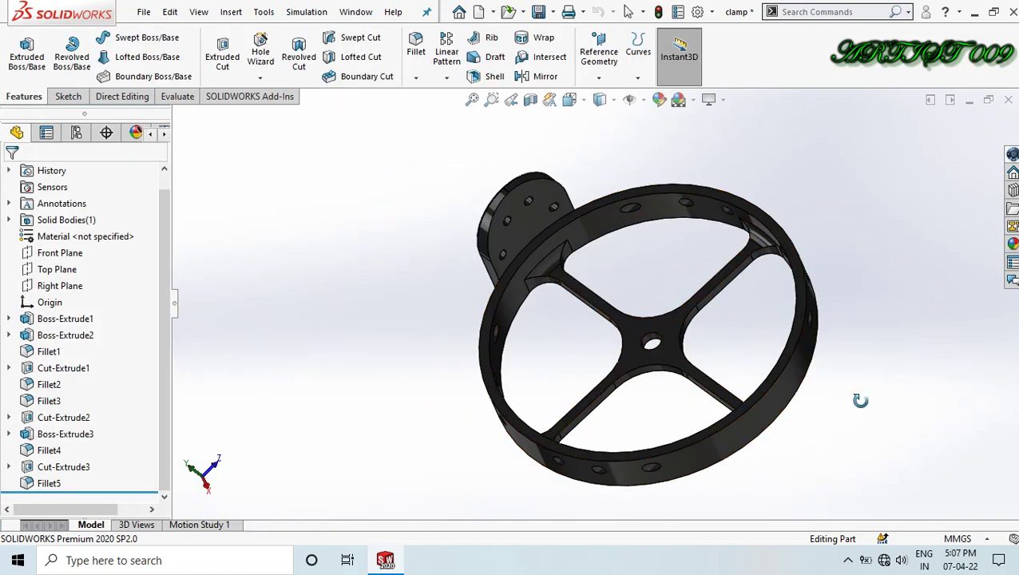
{"action": "middle_click_drag", "start_coordinate": [861, 400], "coordinate": [921, 333]}
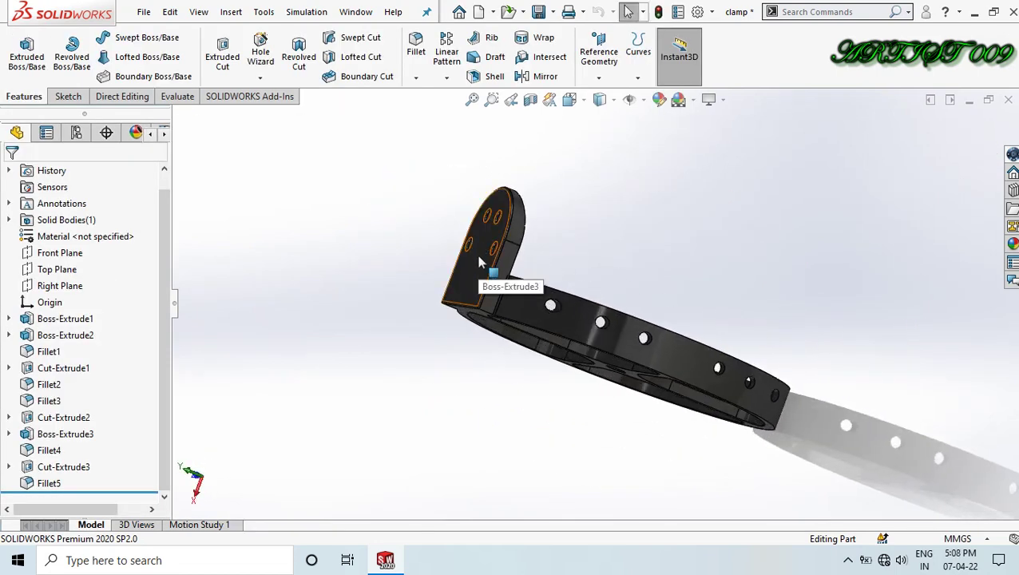
{"action": "middle_click_drag", "start_coordinate": [555, 231], "coordinate": [484, 265]}
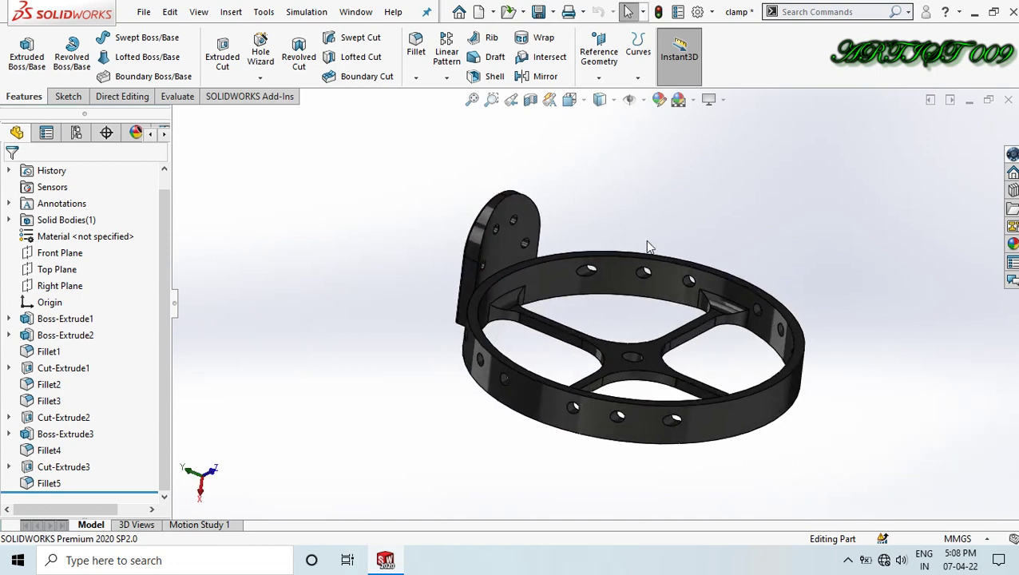
{"action": "middle_click_drag", "start_coordinate": [837, 371], "coordinate": [435, 419]}
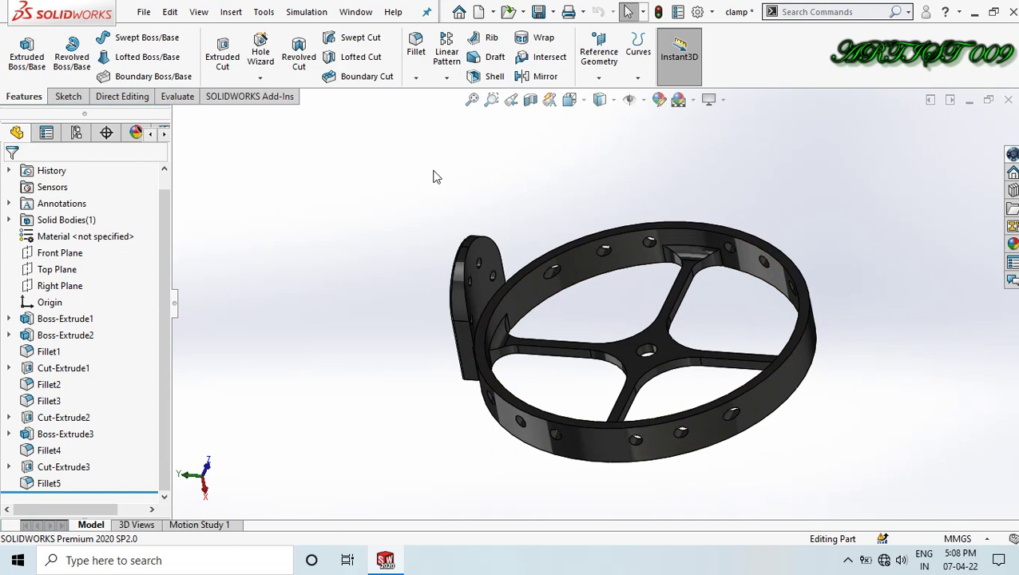
- Add the Simulation command set to the CommandManager and check that the SOLIDWORKS Simulation add-in is loaded
{"action": "right_click", "coordinate": [247, 107]}
{"action": "mouse_move", "coordinate": [256, 151]}
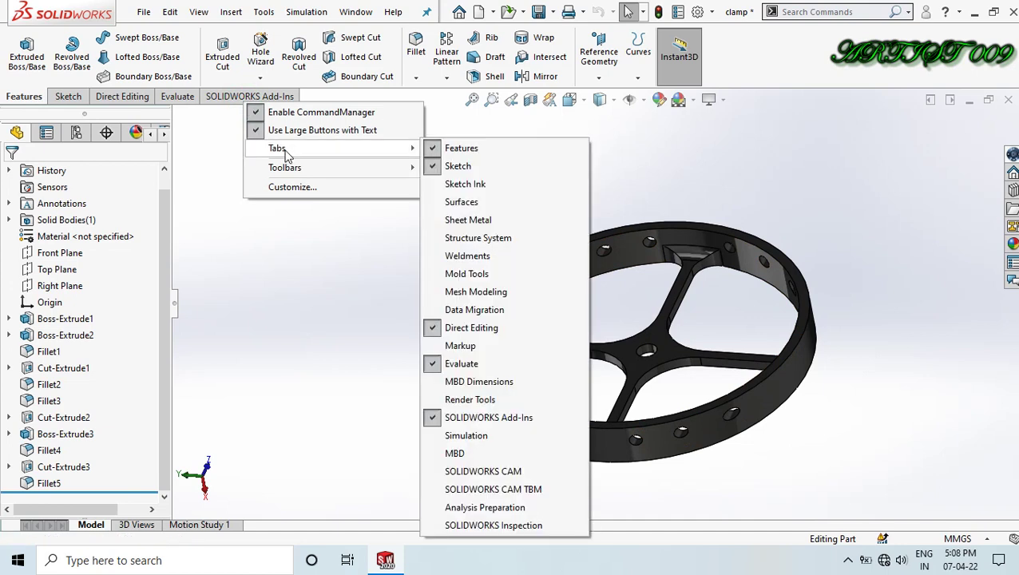
{"action": "left_click", "coordinate": [461, 436]}
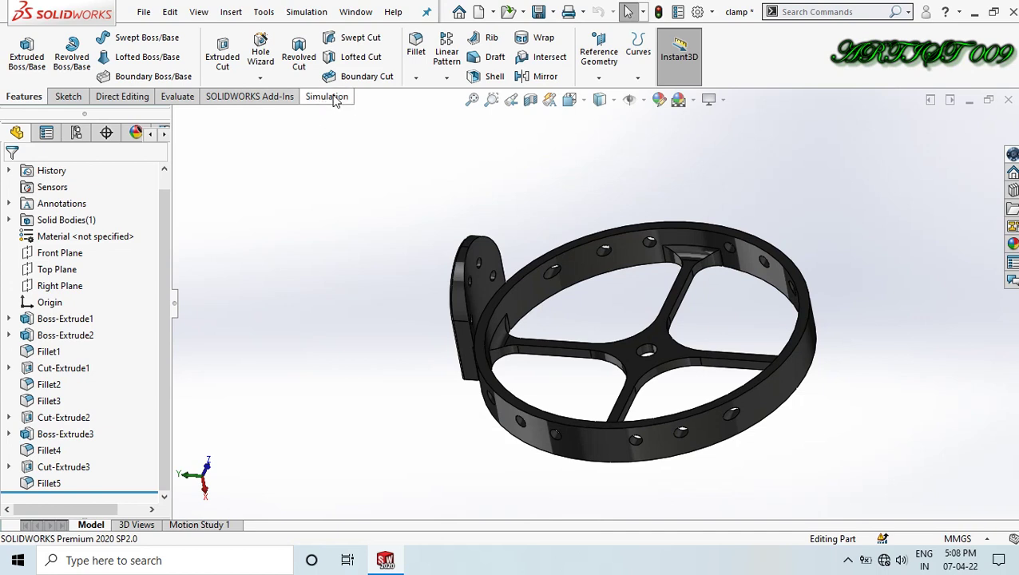
{"action": "left_click", "coordinate": [249, 96]}
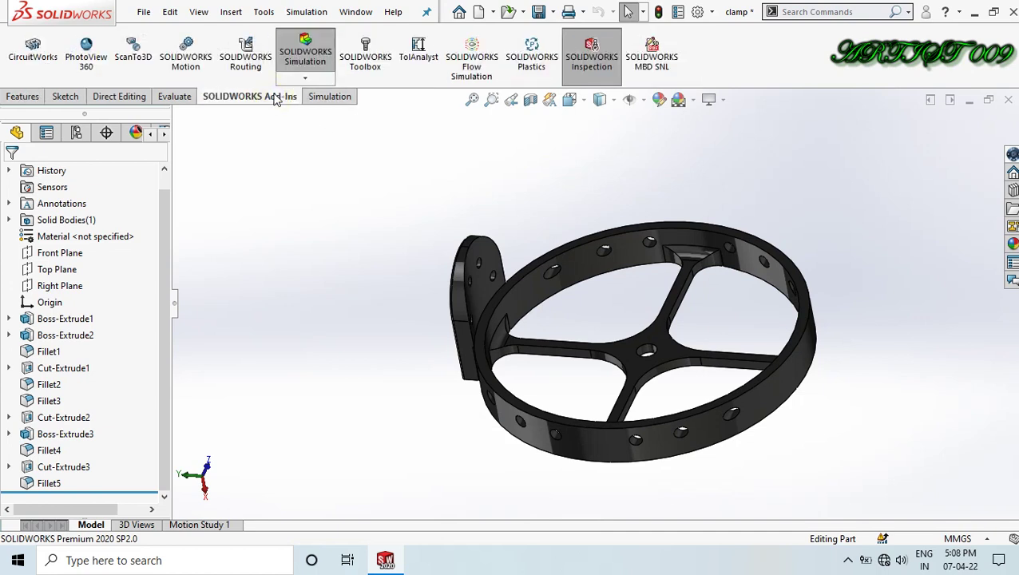
{"action": "left_click", "coordinate": [326, 64]}
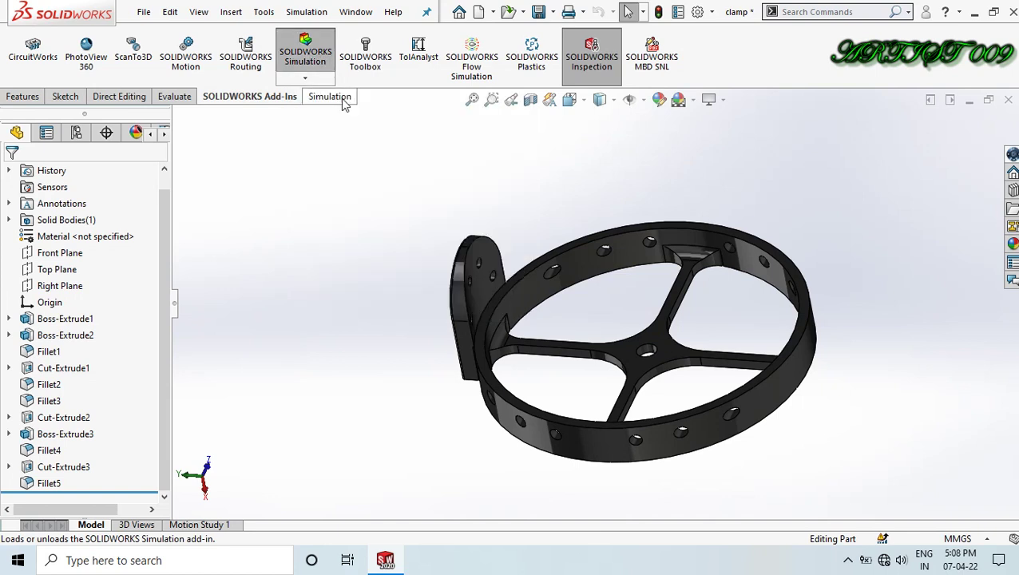
- Create a new Static simulation study for the clamp, keeping the default study name
{"action": "left_click", "coordinate": [341, 96]}
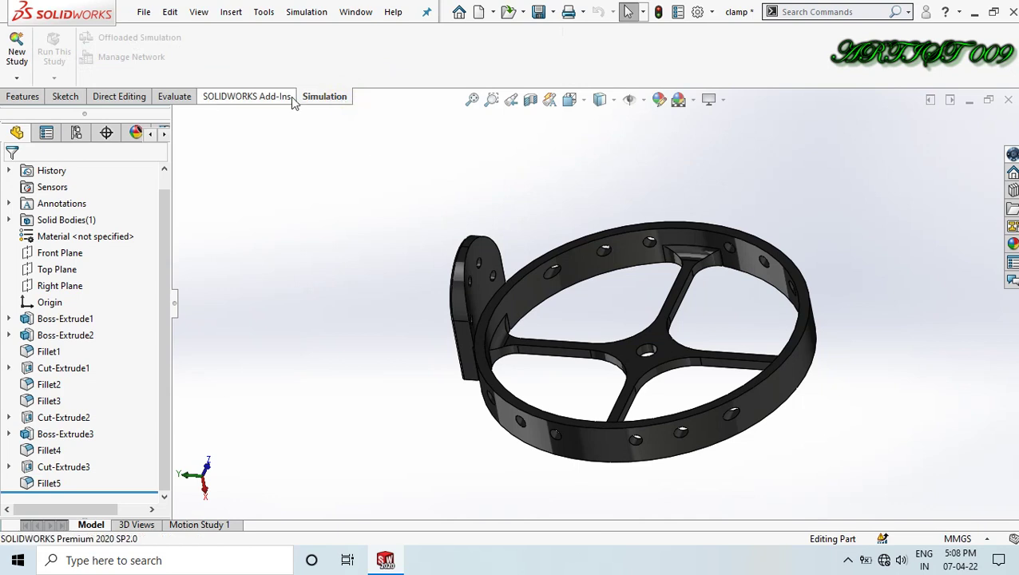
{"action": "left_click", "coordinate": [16, 49]}
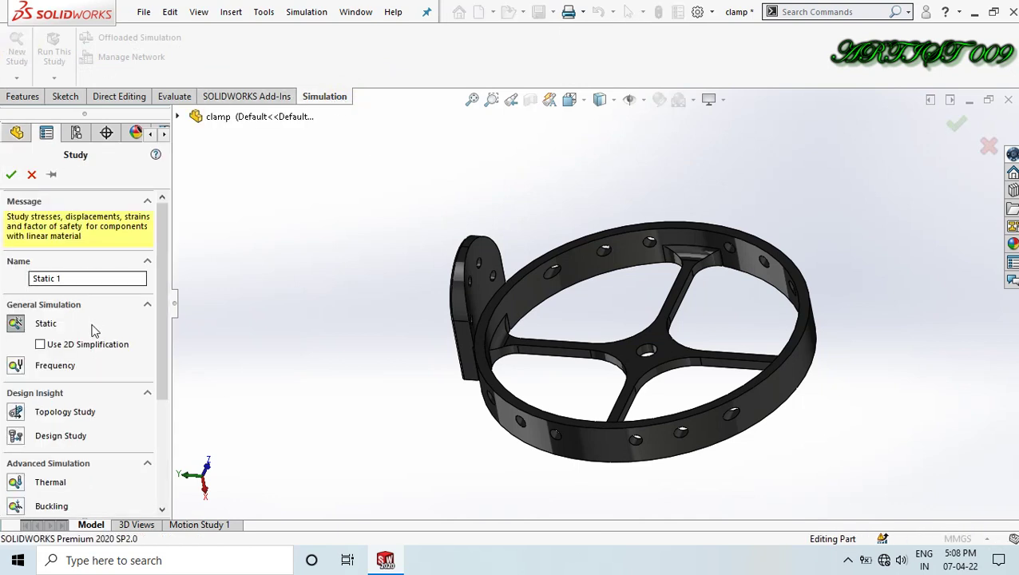
{"action": "left_click", "coordinate": [16, 326]}
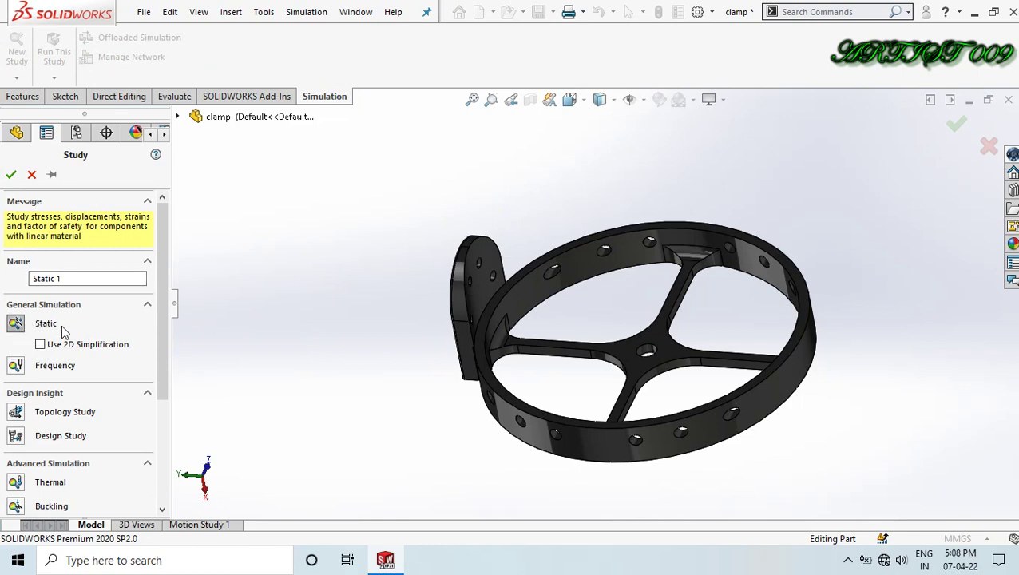
{"action": "left_click", "coordinate": [11, 175]}
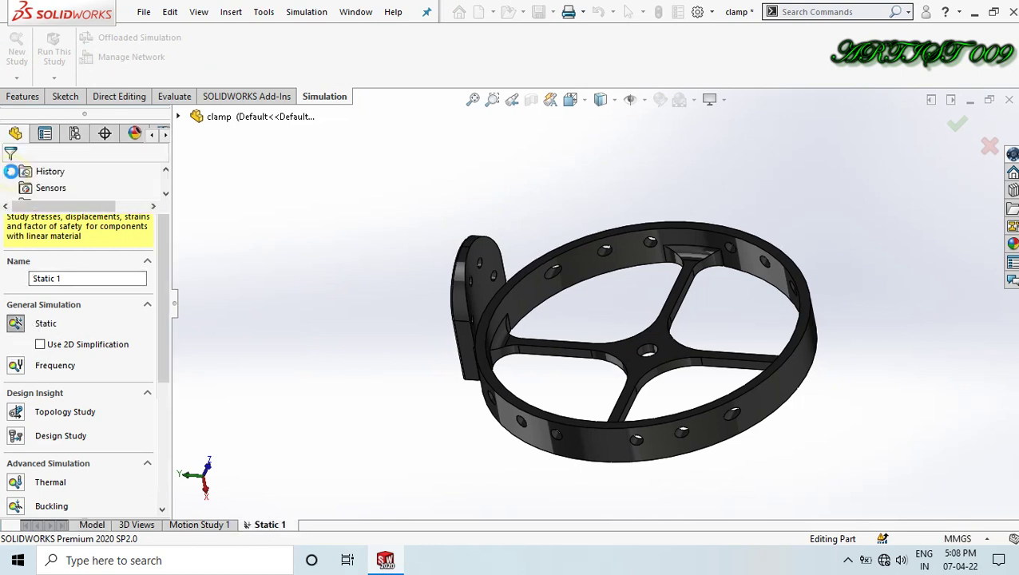
- Apply Ductile Iron from the Iron category of SOLIDWORKS Materials to the clamp body in the study
{"action": "right_click", "coordinate": [68, 271]}
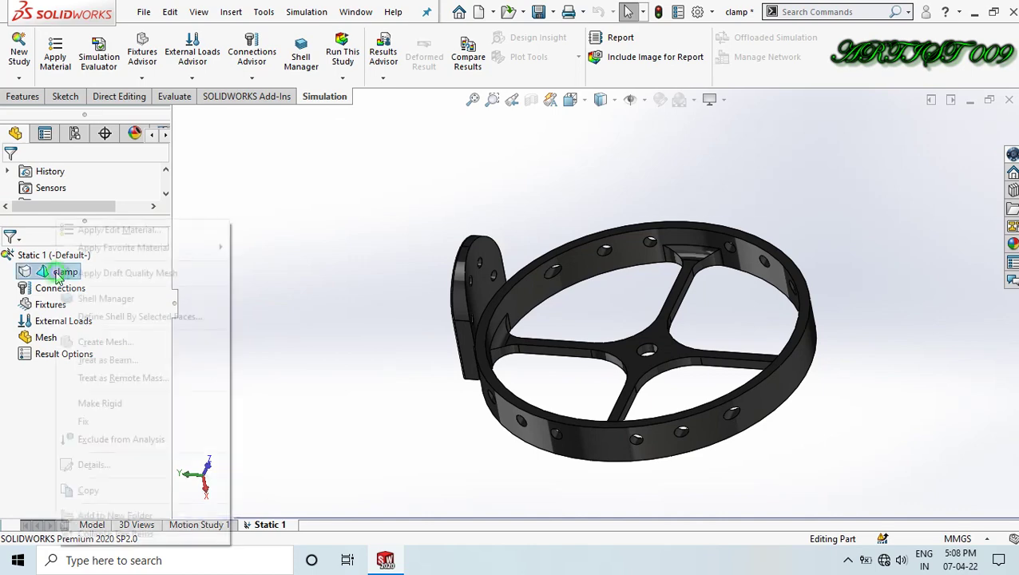
{"action": "left_click", "coordinate": [102, 230]}
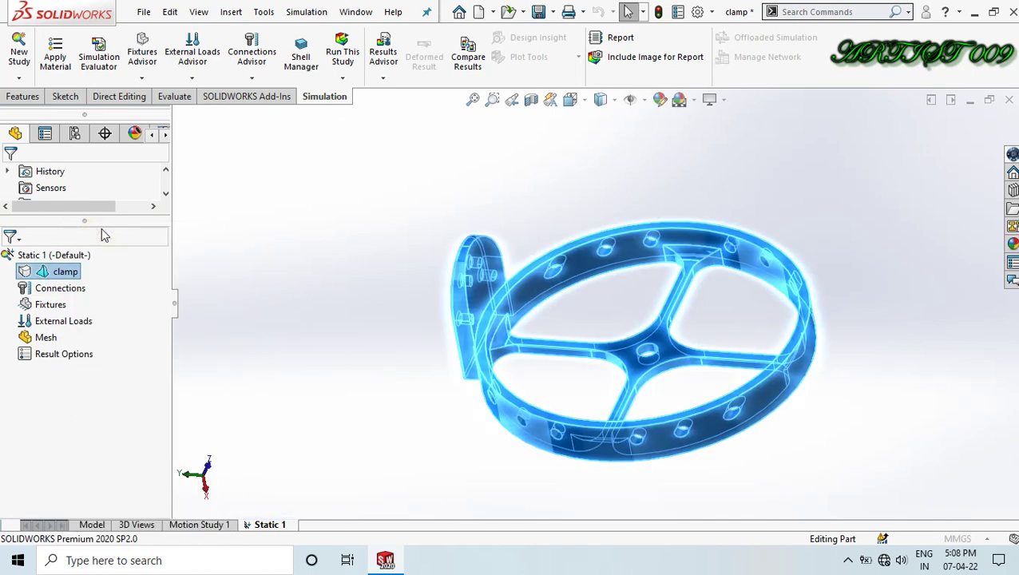
{"action": "scroll", "coordinate": [91, 184], "scroll_direction": "up", "scroll_amount": 1}
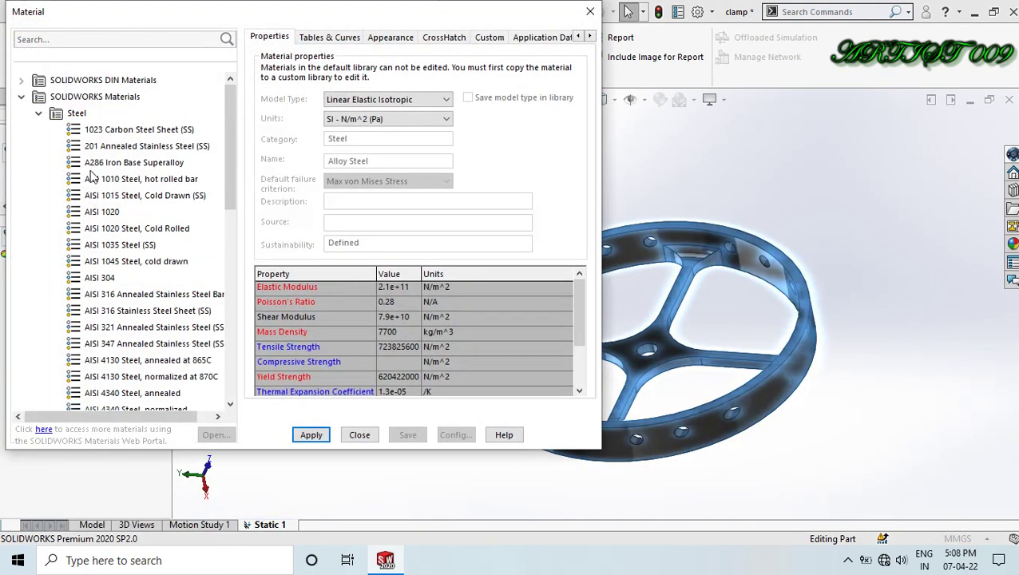
{"action": "left_click", "coordinate": [38, 115]}
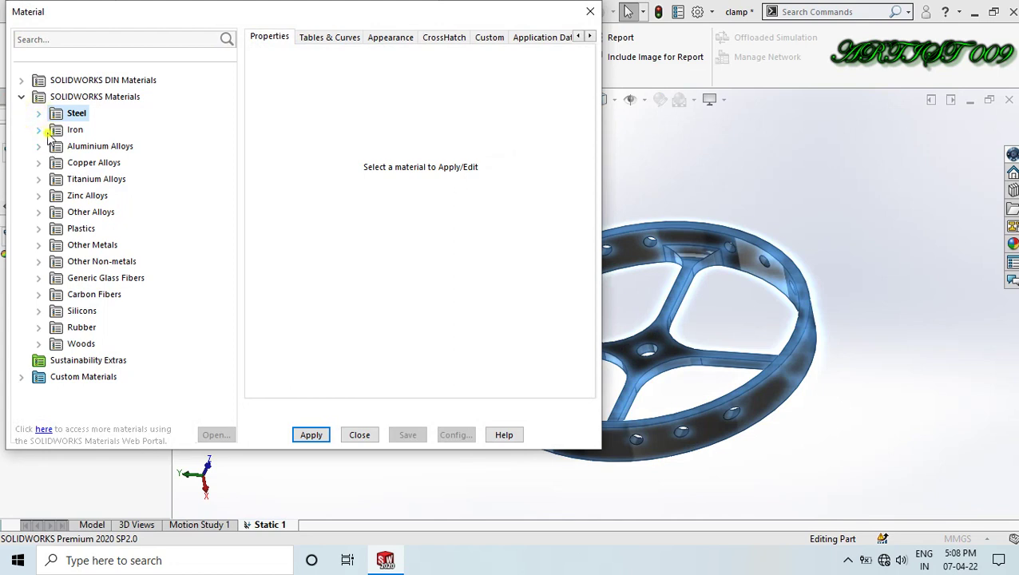
{"action": "left_click", "coordinate": [46, 131]}
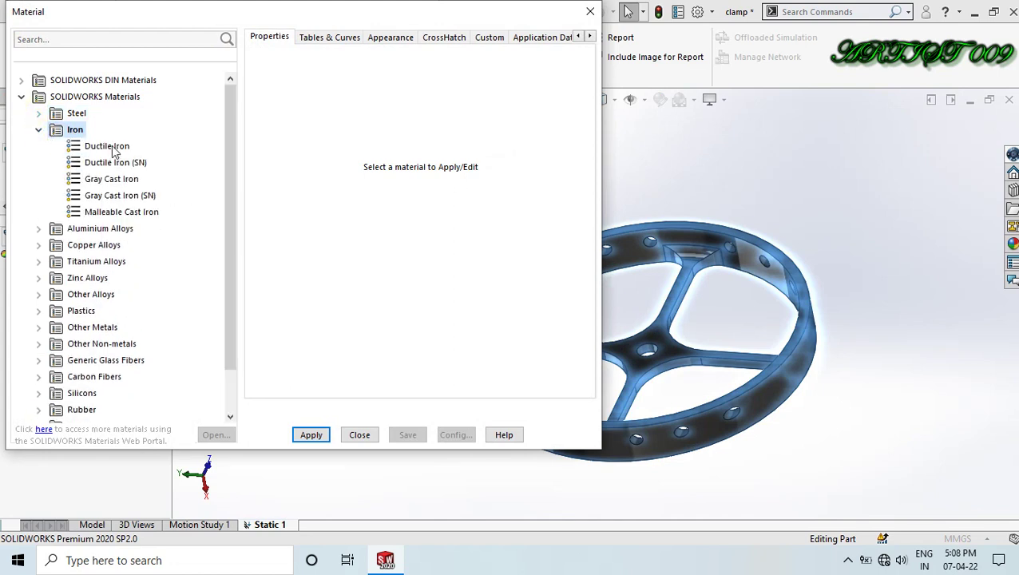
{"action": "left_click", "coordinate": [114, 149]}
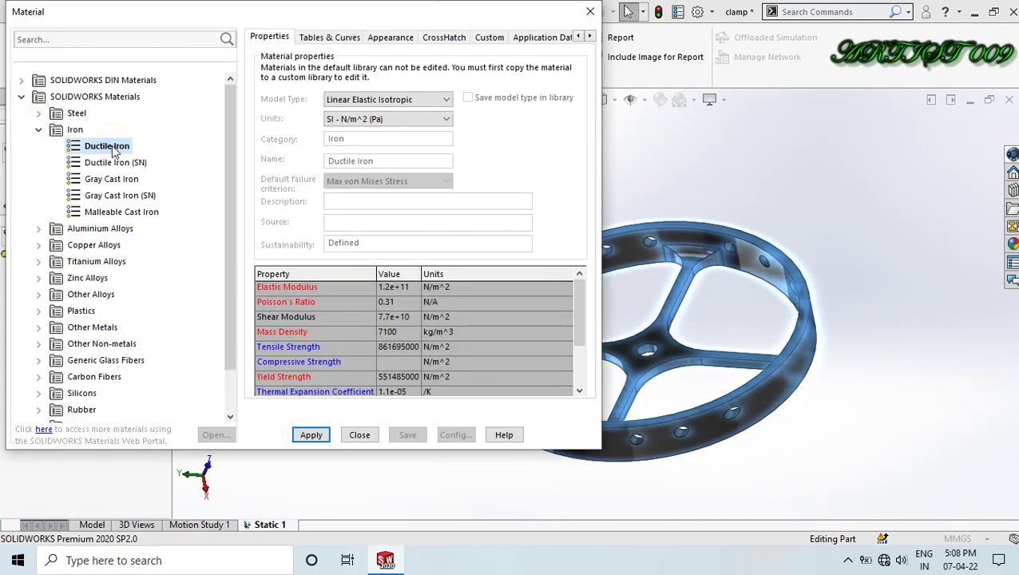
{"action": "left_click", "coordinate": [311, 437]}
{"action": "left_click", "coordinate": [360, 435]}
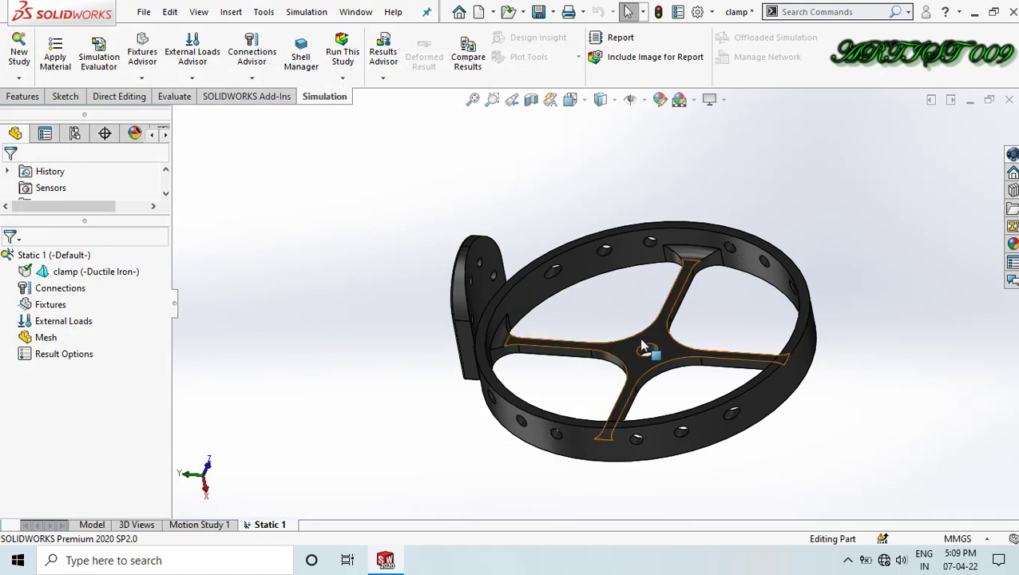
- Add a Fixed Geometry fixture to the outer flat face of the rounded mounting plate
{"action": "middle_click_drag", "start_coordinate": [674, 369], "coordinate": [663, 495]}
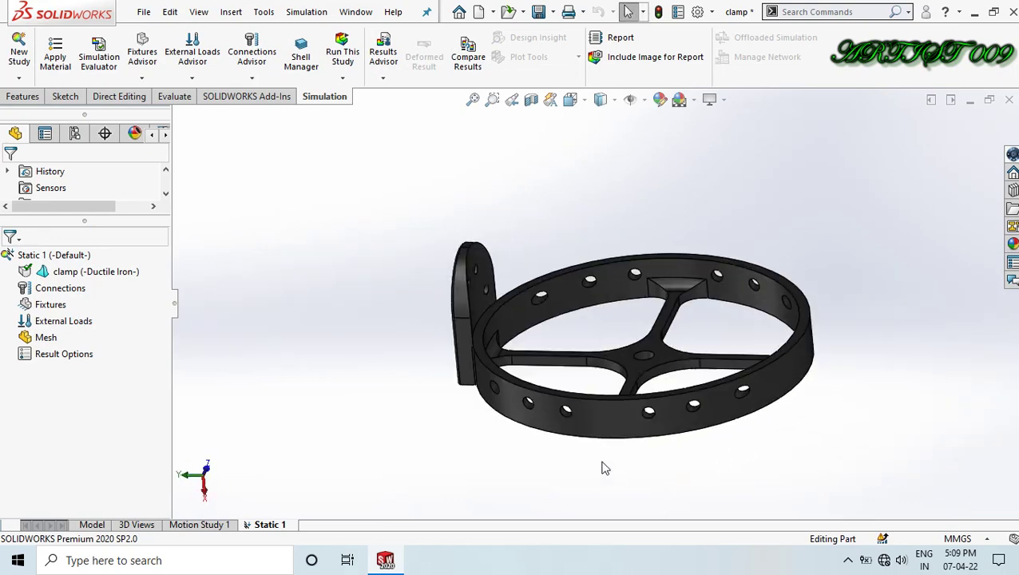
{"action": "right_click", "coordinate": [50, 308]}
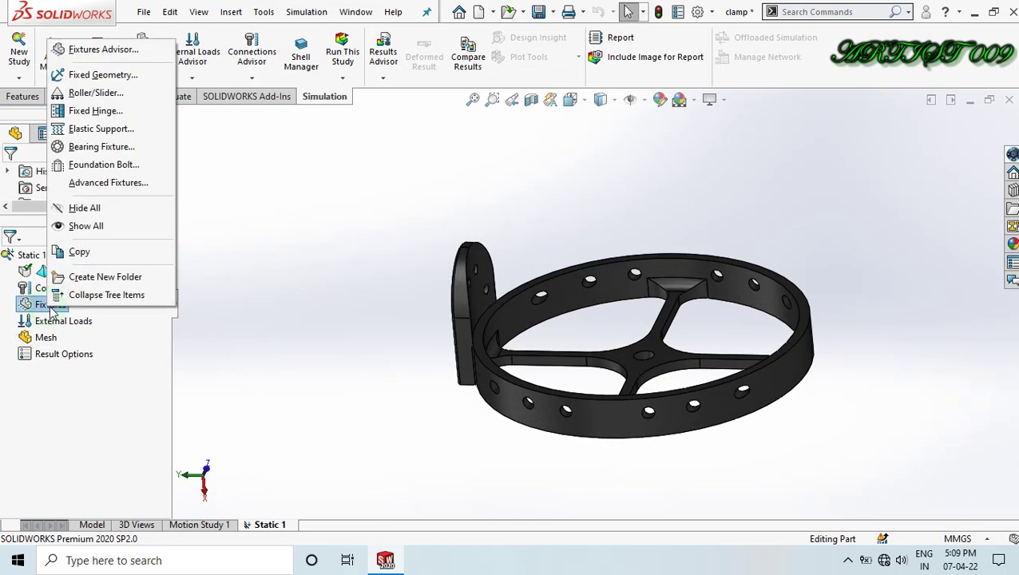
{"action": "left_click", "coordinate": [93, 77]}
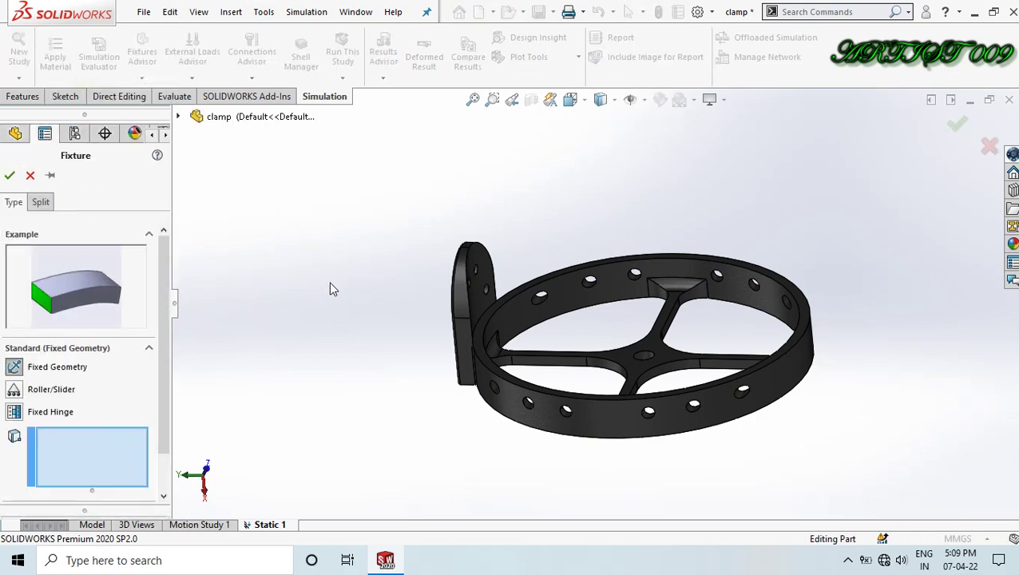
{"action": "middle_click_drag", "start_coordinate": [401, 343], "coordinate": [511, 319]}
{"action": "left_click", "coordinate": [547, 343]}
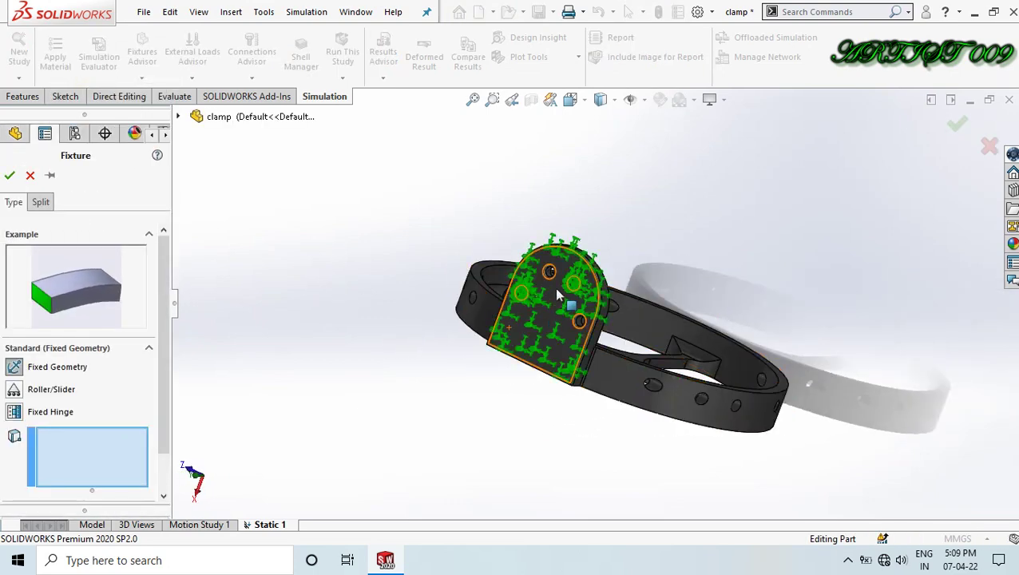
{"action": "scroll", "coordinate": [568, 281], "scroll_direction": "down", "scroll_amount": 4}
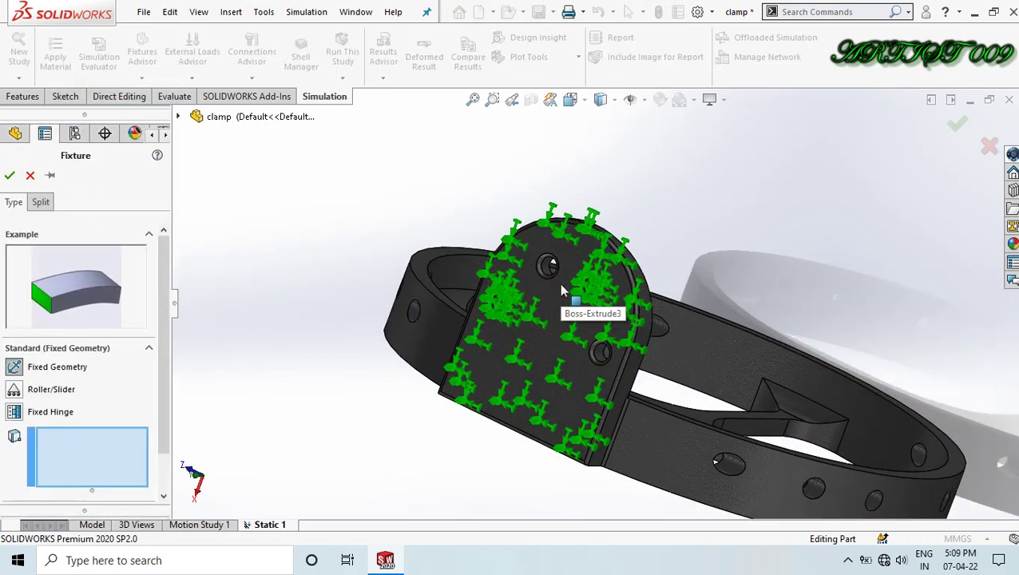
{"action": "left_click", "coordinate": [542, 240]}
{"action": "middle_click_drag", "start_coordinate": [743, 285], "coordinate": [448, 278]}
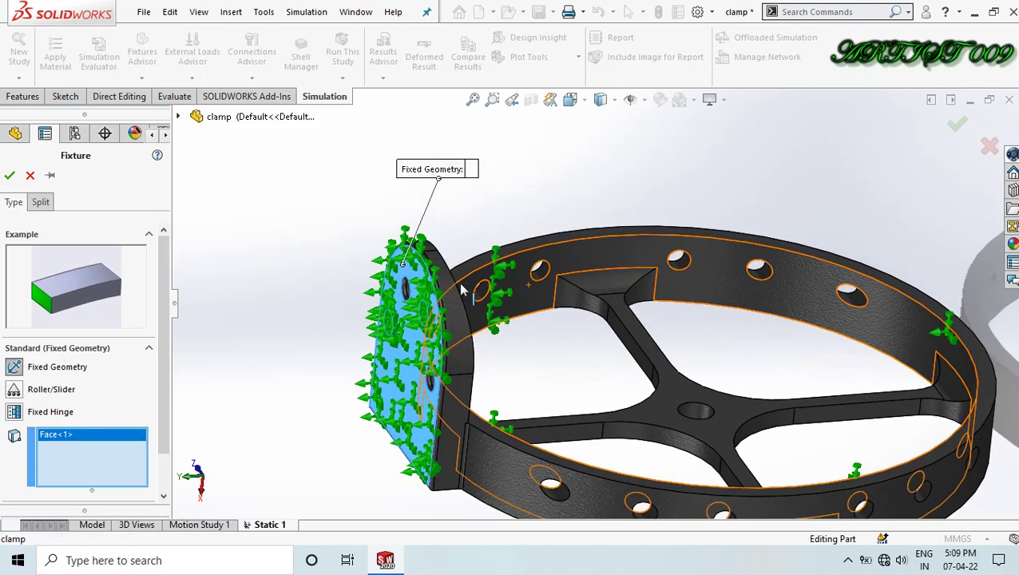
{"action": "left_click", "coordinate": [11, 175]}
- Define a 225 N normal force acting on the upper face of the four-spoke cross inside the ring
{"action": "scroll", "coordinate": [639, 407], "scroll_direction": "up", "scroll_amount": 3}
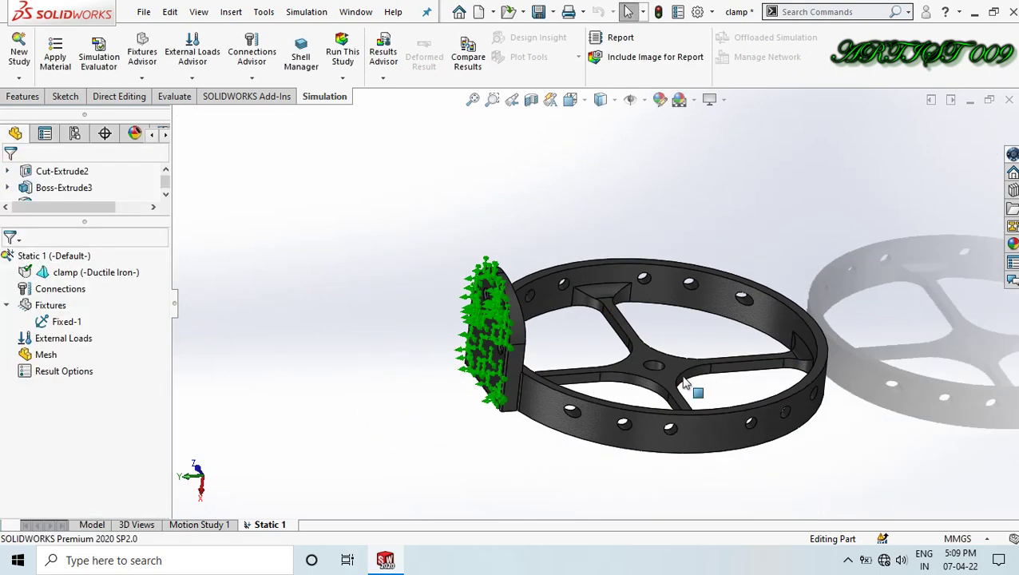
{"action": "right_click", "coordinate": [79, 344]}
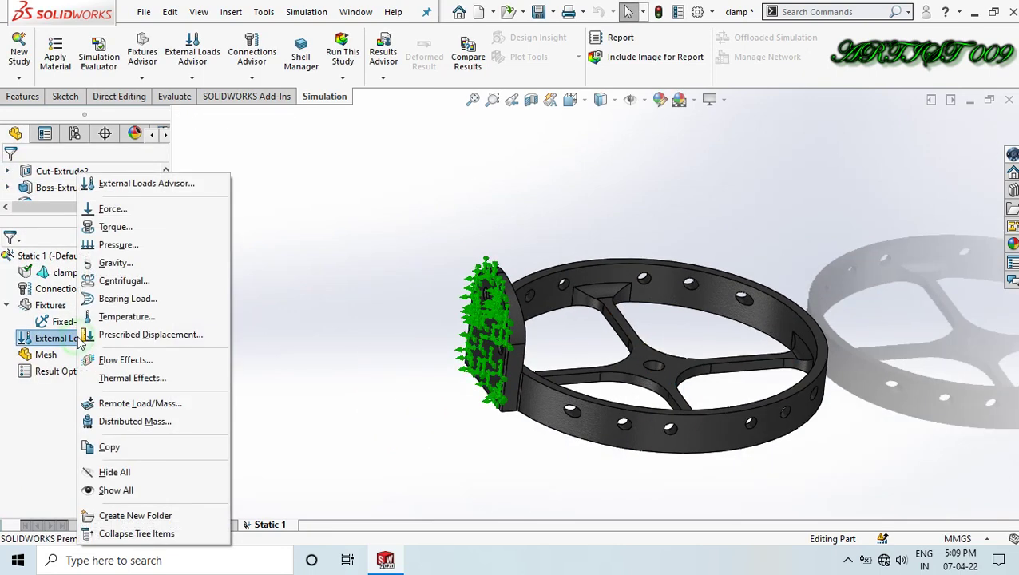
{"action": "left_click", "coordinate": [112, 209]}
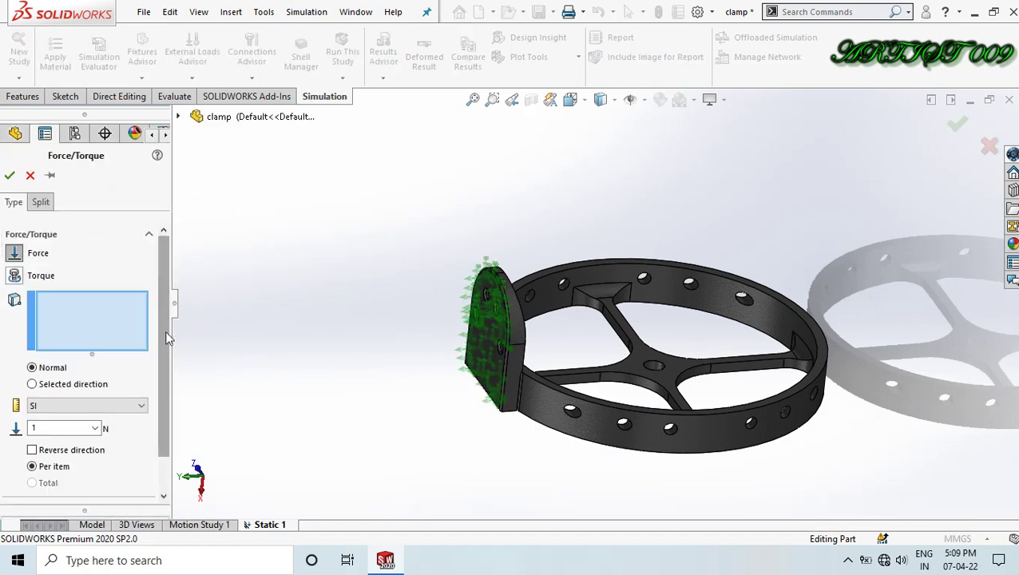
{"action": "left_click", "coordinate": [79, 429]}
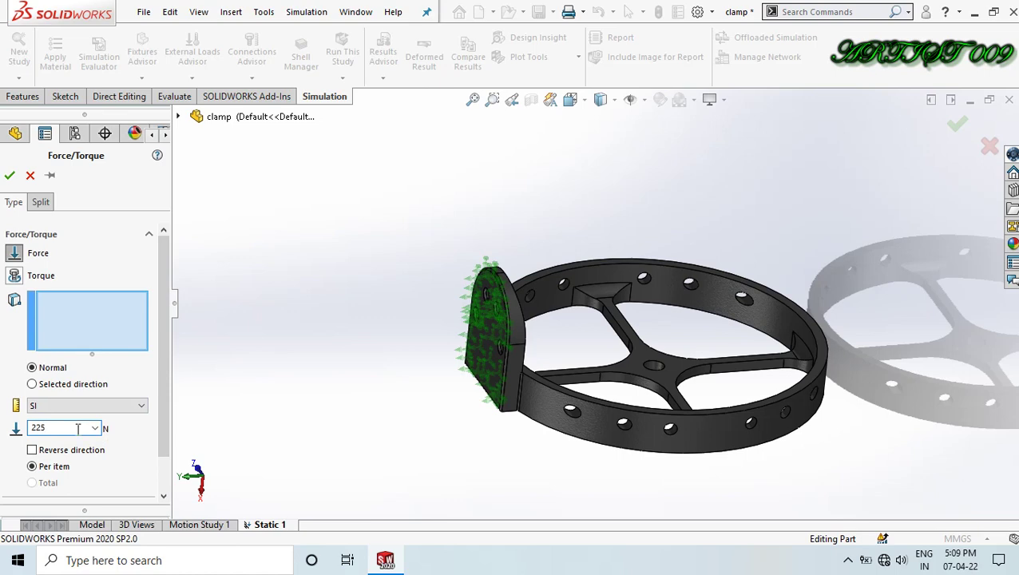
{"action": "scroll", "coordinate": [719, 382], "scroll_direction": "down", "scroll_amount": 5}
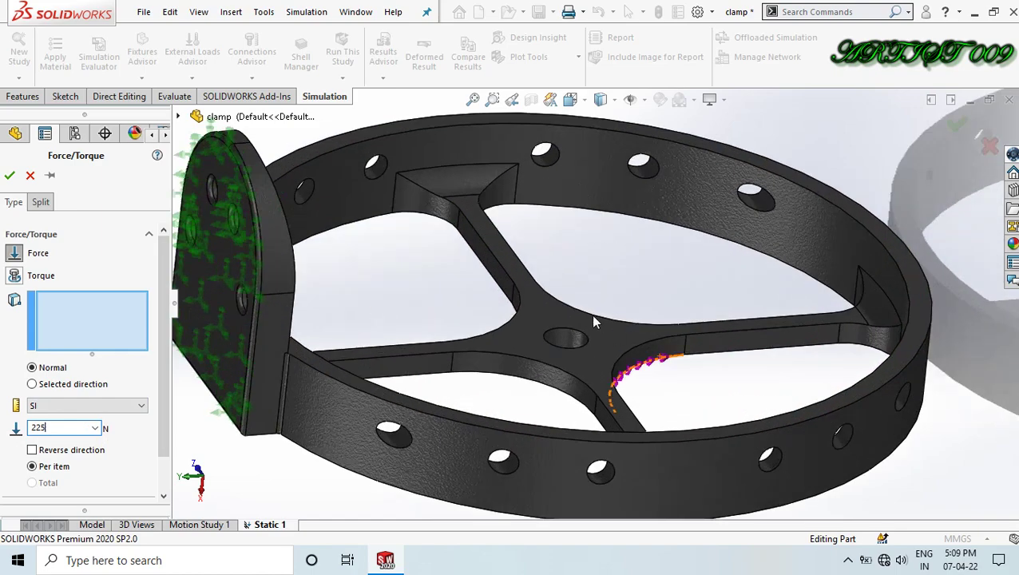
{"action": "left_click", "coordinate": [601, 327]}
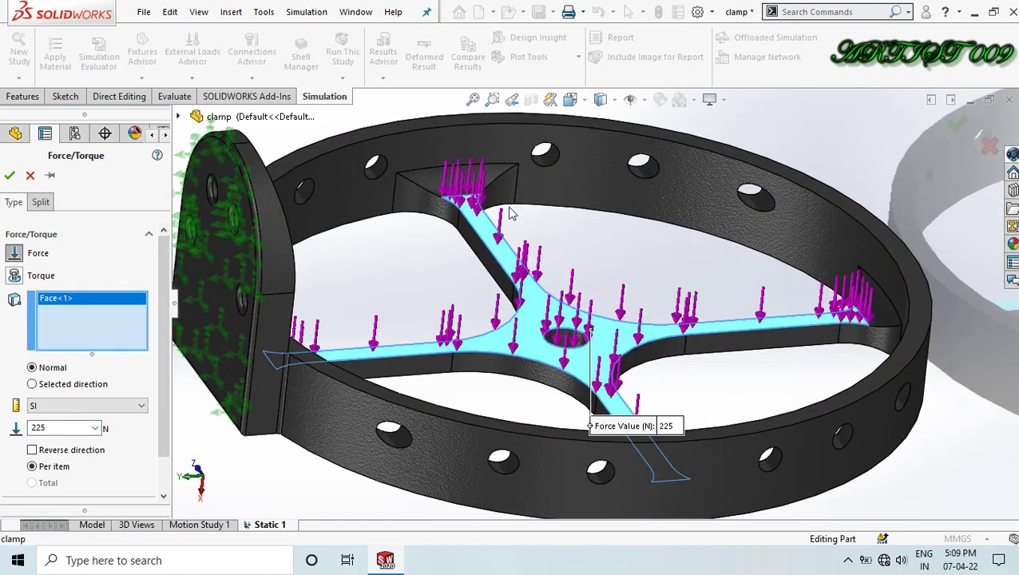
- Add the flared end faces of two spokes, where they meet the ring's inner wall, to the 225 N force selection
{"action": "scroll", "coordinate": [512, 215], "scroll_direction": "down", "scroll_amount": 3}
{"action": "left_click", "coordinate": [445, 178]}
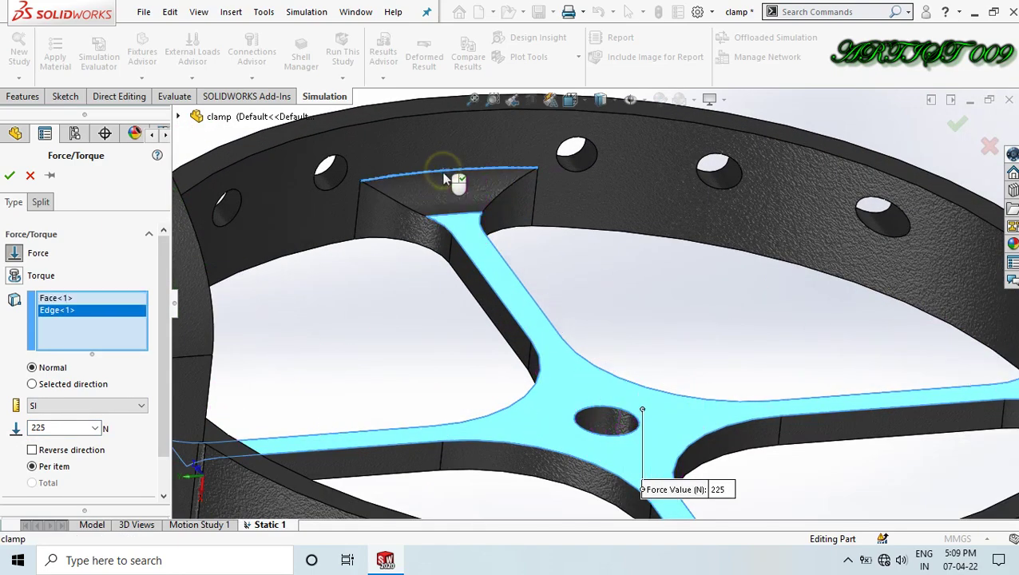
{"action": "left_click", "coordinate": [447, 179]}
{"action": "left_click", "coordinate": [432, 209]}
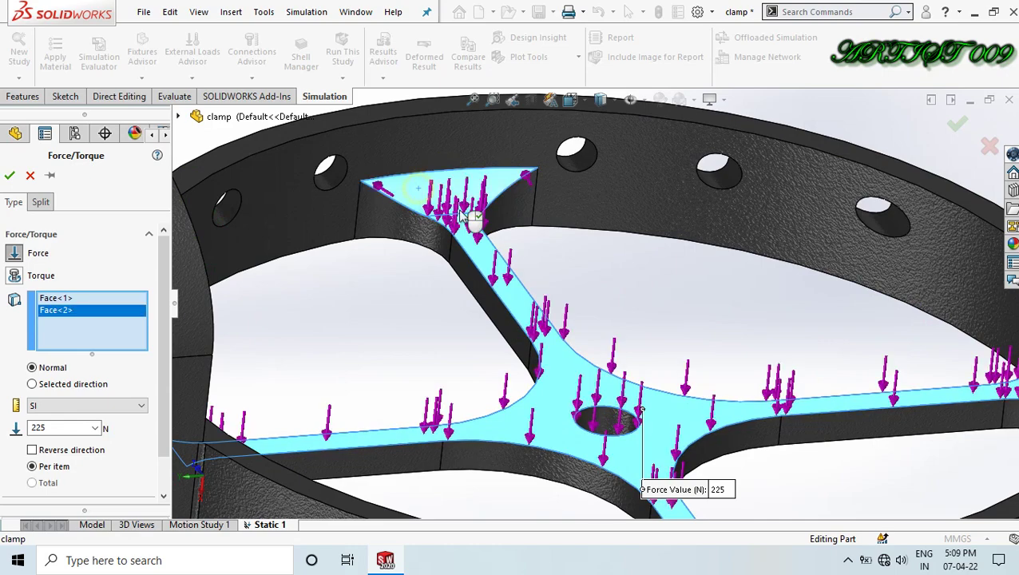
{"action": "scroll", "coordinate": [751, 307], "scroll_direction": "up", "scroll_amount": 5}
{"action": "middle_click_drag", "start_coordinate": [751, 307], "coordinate": [687, 308]}
{"action": "scroll", "coordinate": [682, 304], "scroll_direction": "down", "scroll_amount": 5}
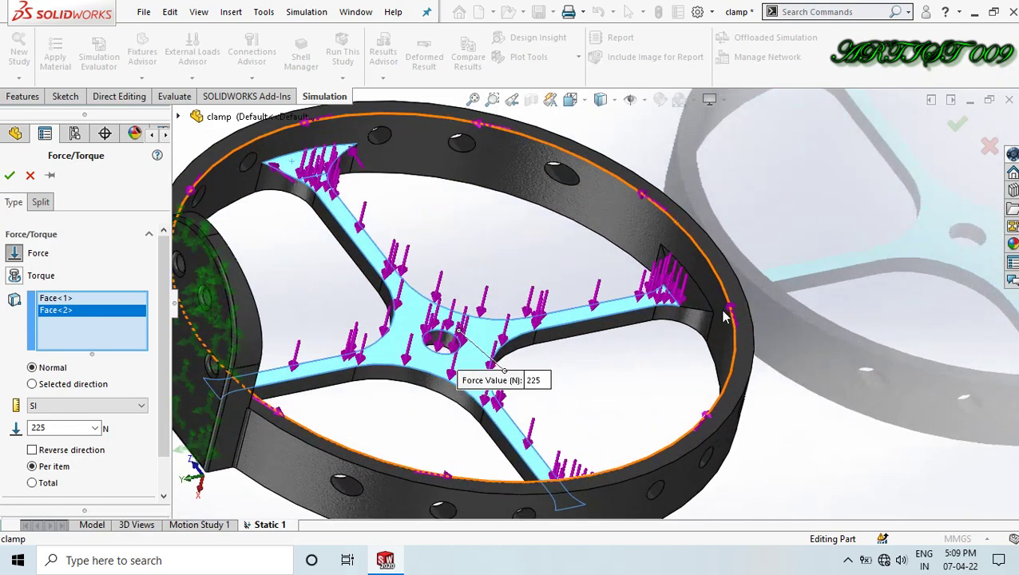
{"action": "left_click", "coordinate": [677, 297]}
{"action": "scroll", "coordinate": [632, 295], "scroll_direction": "up", "scroll_amount": 5}
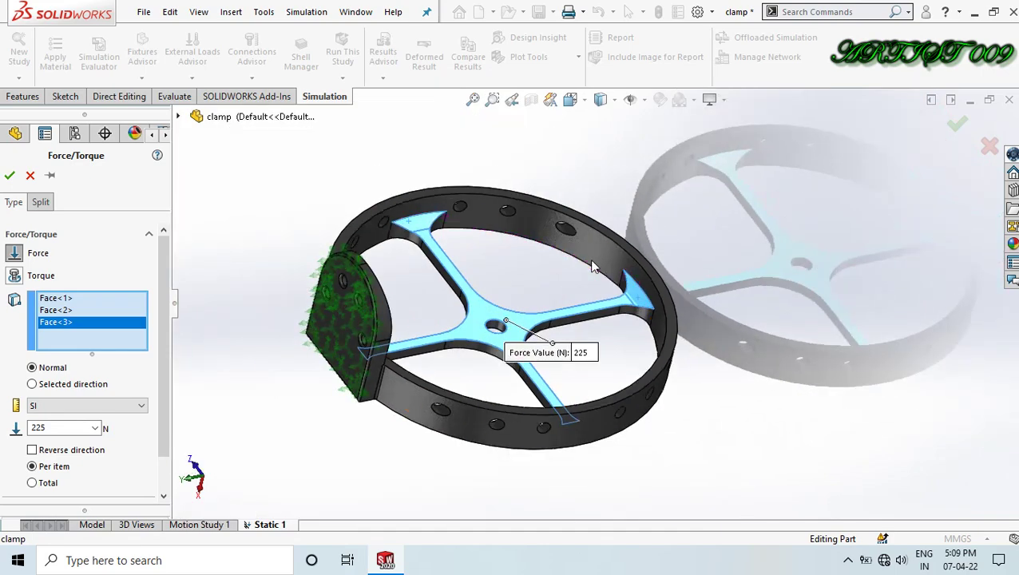
- Add the flared end faces of the remaining two spokes to the force selection and apply the 225 N per-item force
{"action": "middle_click_drag", "start_coordinate": [595, 268], "coordinate": [480, 268]}
{"action": "scroll", "coordinate": [472, 262], "scroll_direction": "down", "scroll_amount": 6}
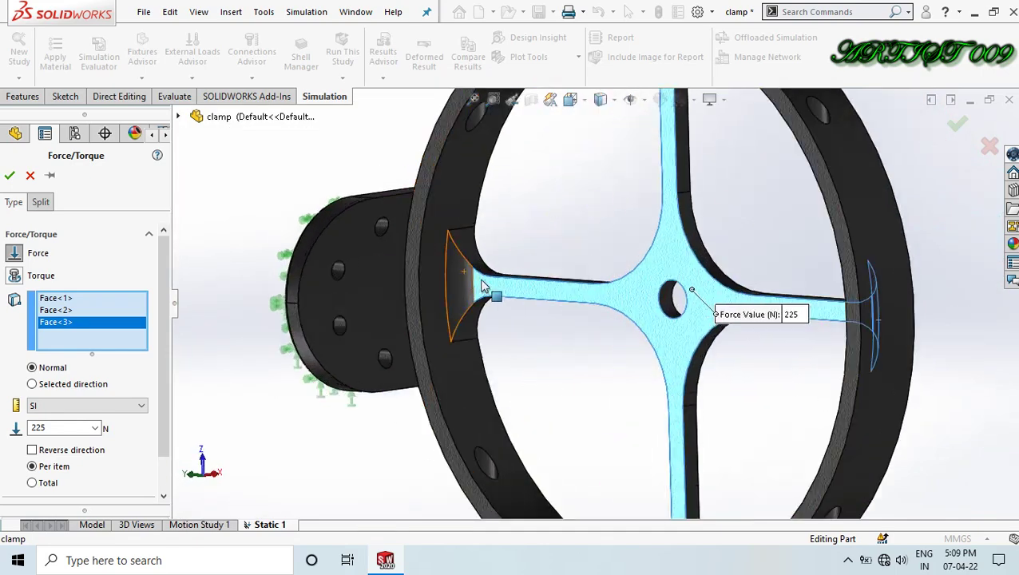
{"action": "left_click", "coordinate": [470, 274]}
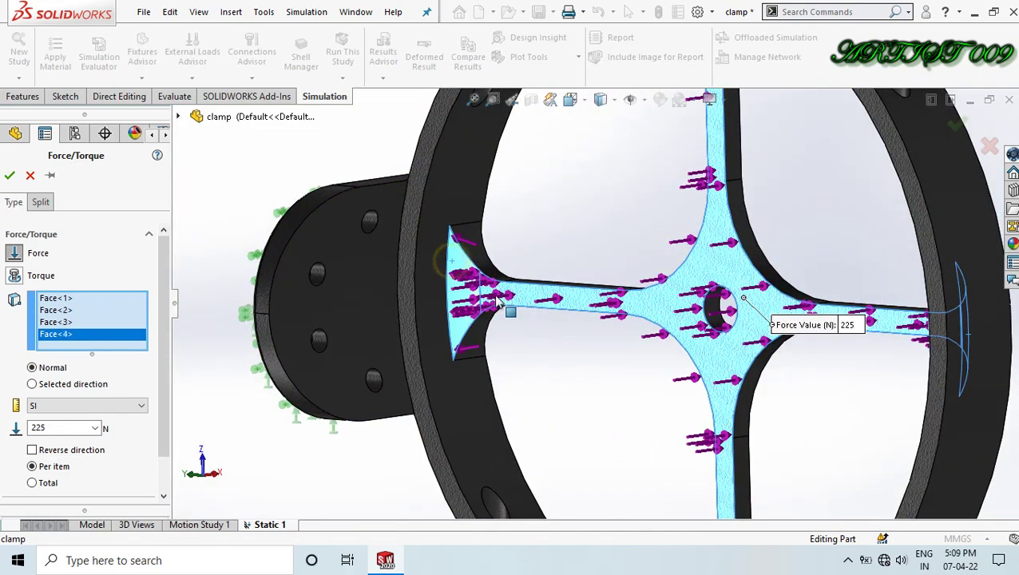
{"action": "scroll", "coordinate": [589, 320], "scroll_direction": "up", "scroll_amount": 6}
{"action": "scroll", "coordinate": [703, 394], "scroll_direction": "up", "scroll_amount": 3}
{"action": "middle_click_drag", "start_coordinate": [703, 394], "coordinate": [711, 412]}
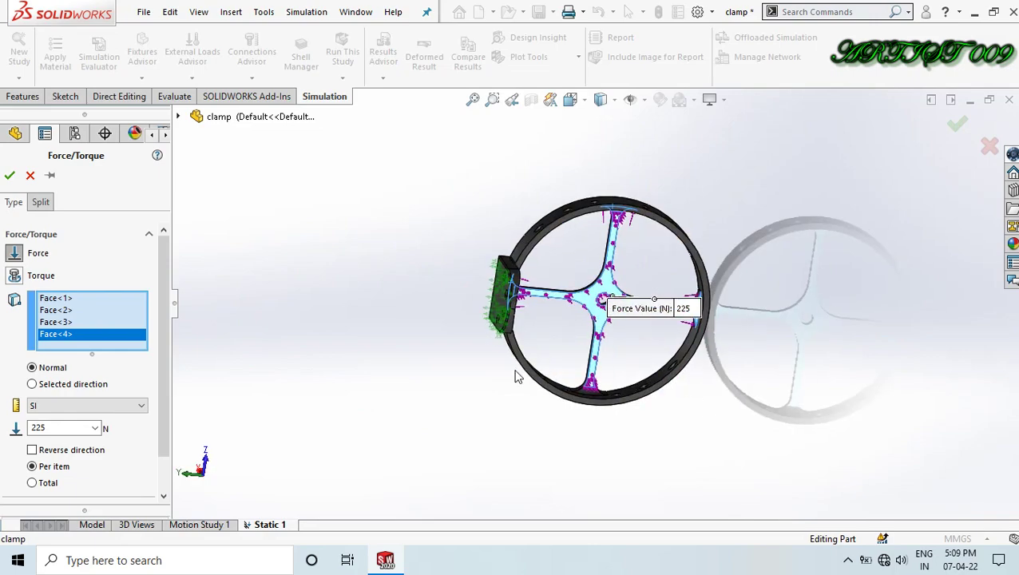
{"action": "scroll", "coordinate": [518, 378], "scroll_direction": "down", "scroll_amount": 5}
{"action": "scroll", "coordinate": [610, 410], "scroll_direction": "down", "scroll_amount": 5}
{"action": "left_click", "coordinate": [587, 404]}
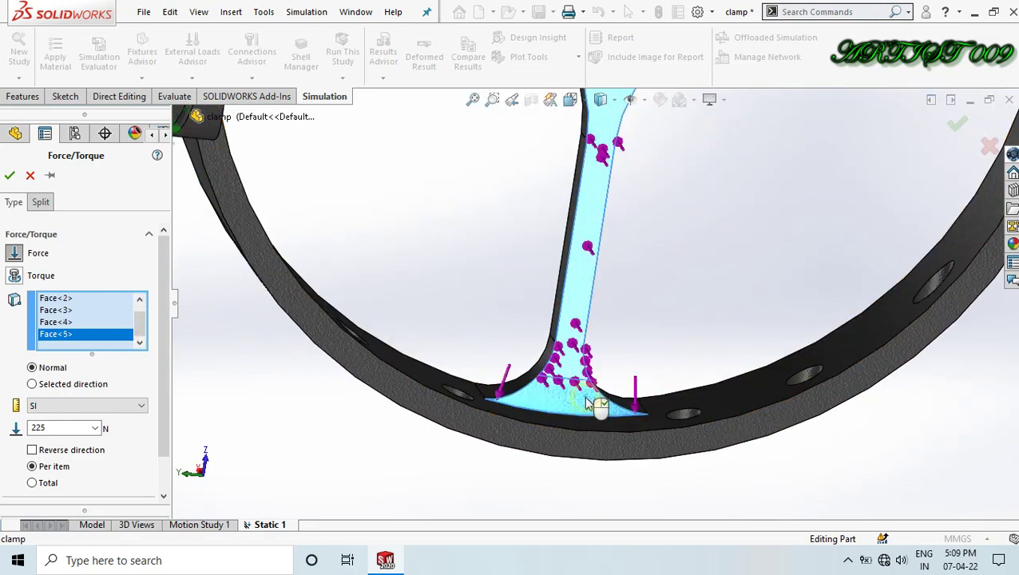
{"action": "scroll", "coordinate": [593, 397], "scroll_direction": "up", "scroll_amount": 3}
{"action": "scroll", "coordinate": [592, 397], "scroll_direction": "up", "scroll_amount": 4}
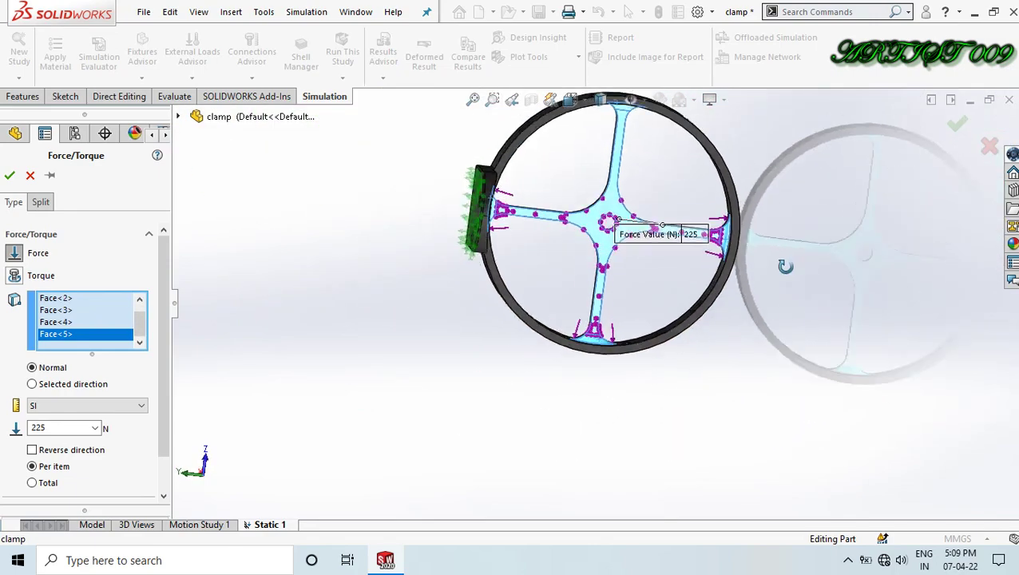
{"action": "middle_click_drag", "start_coordinate": [785, 266], "coordinate": [685, 225]}
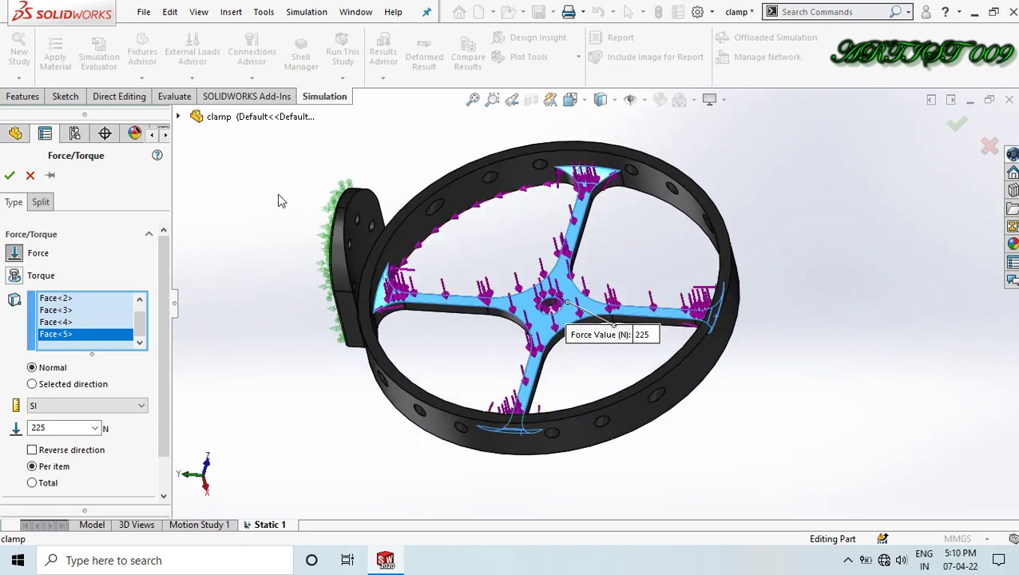
{"action": "left_click", "coordinate": [10, 176]}
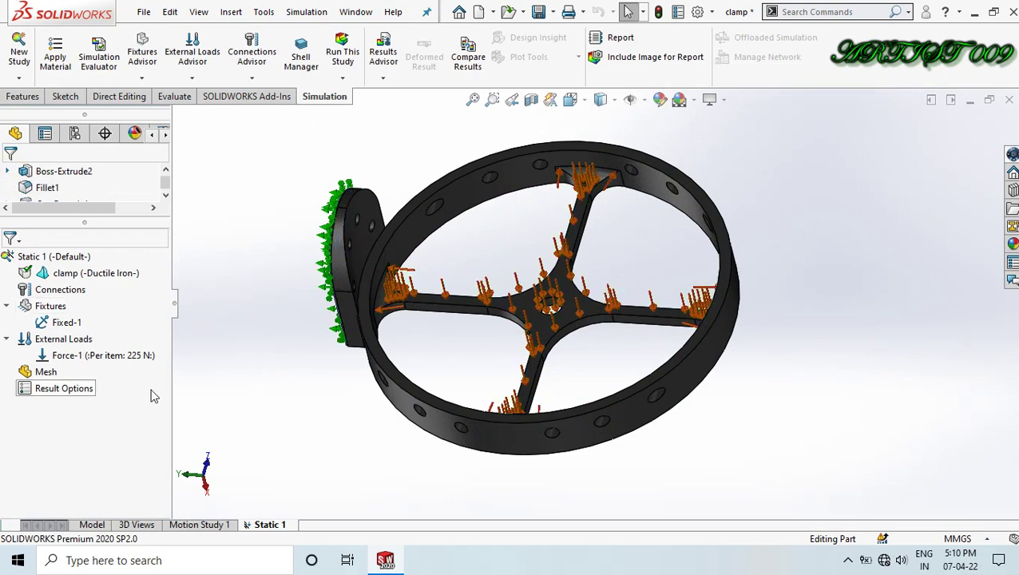
- Start creating the study mesh and enable Mesh Parameters for the Standard mesh, checking its global size and tolerance
{"action": "right_click", "coordinate": [41, 377]}
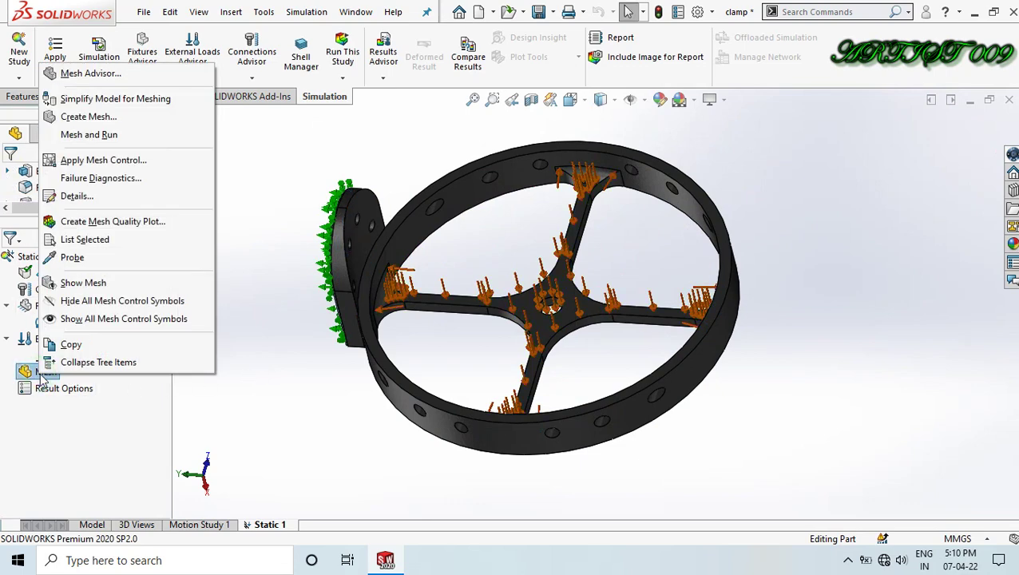
{"action": "left_click", "coordinate": [126, 117]}
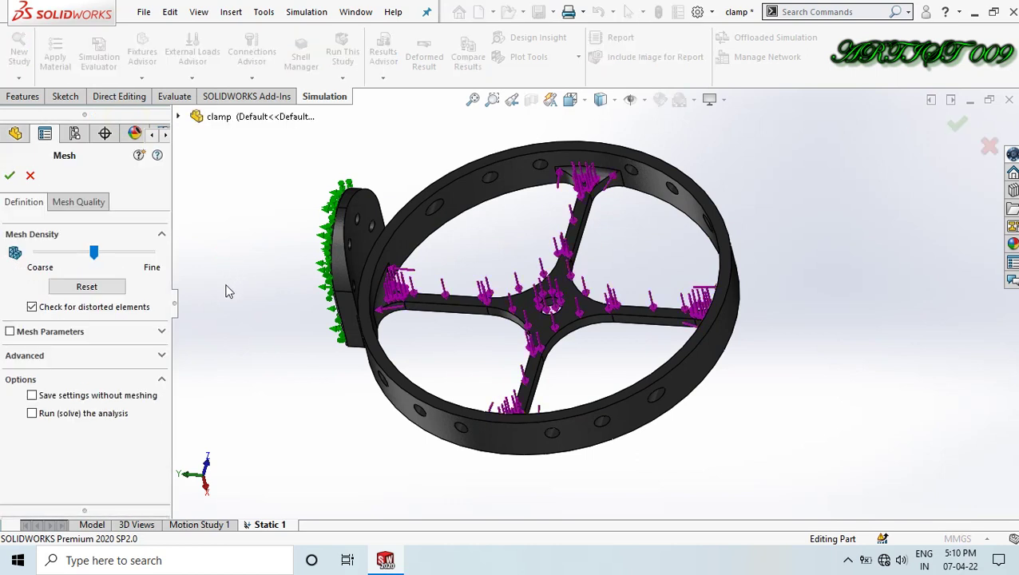
{"action": "left_click", "coordinate": [56, 333]}
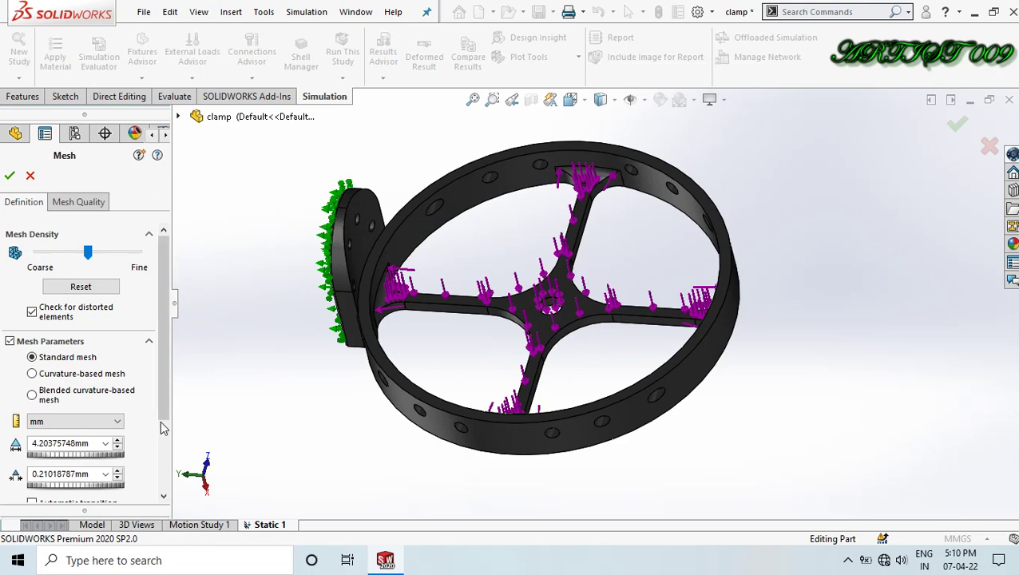
{"action": "scroll", "coordinate": [160, 428], "scroll_direction": "down", "scroll_amount": 3}
{"action": "double_click", "coordinate": [86, 369]}
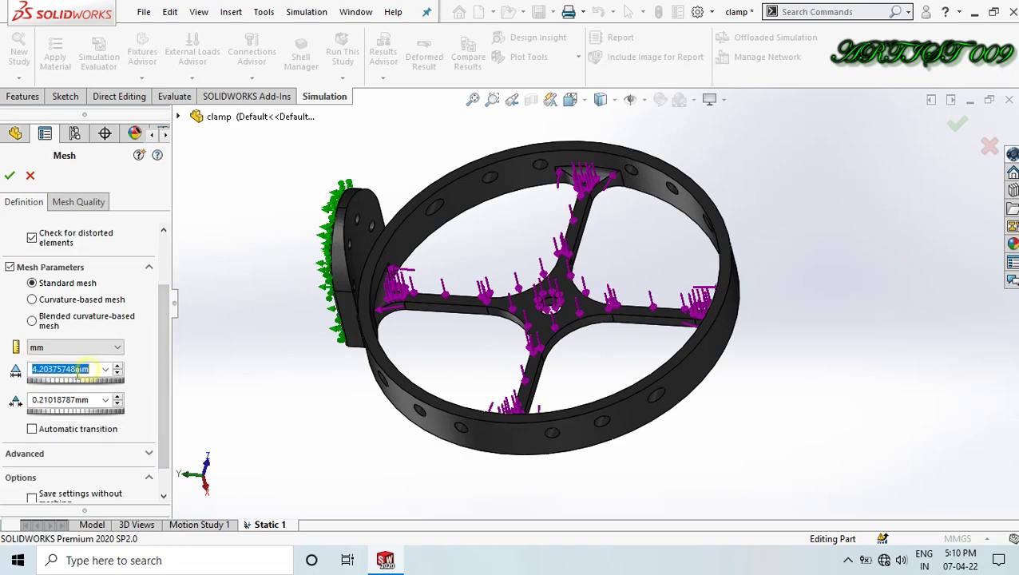
{"action": "double_click", "coordinate": [85, 399]}
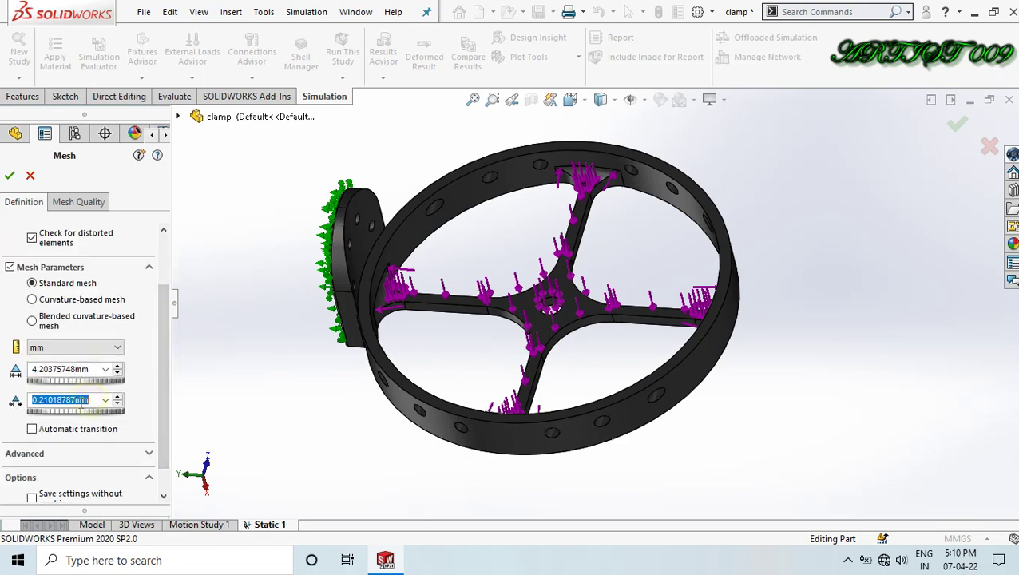
{"action": "double_click", "coordinate": [47, 369]}
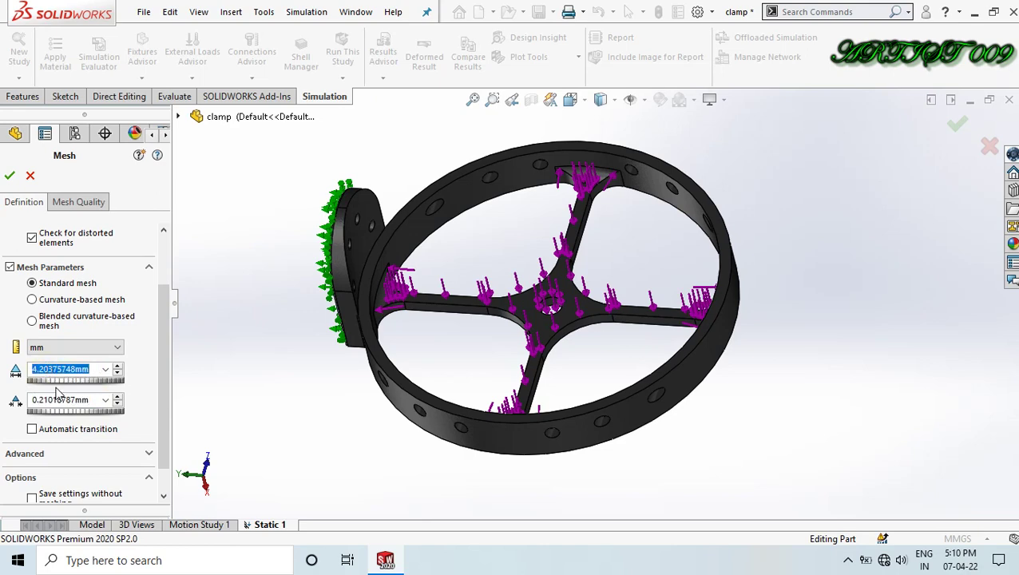
{"action": "double_click", "coordinate": [60, 399]}
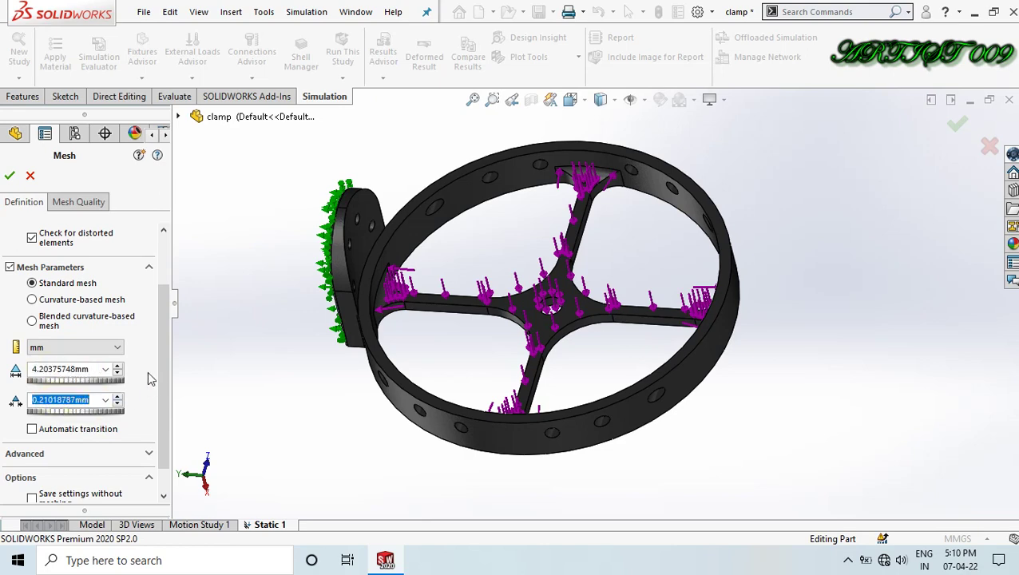
- Try the Curvature-based and Blended curvature-based mesh types, review their element size settings, and return to Standard mesh
{"action": "left_click", "coordinate": [76, 300]}
{"action": "scroll", "coordinate": [147, 364], "scroll_direction": "down", "scroll_amount": 3}
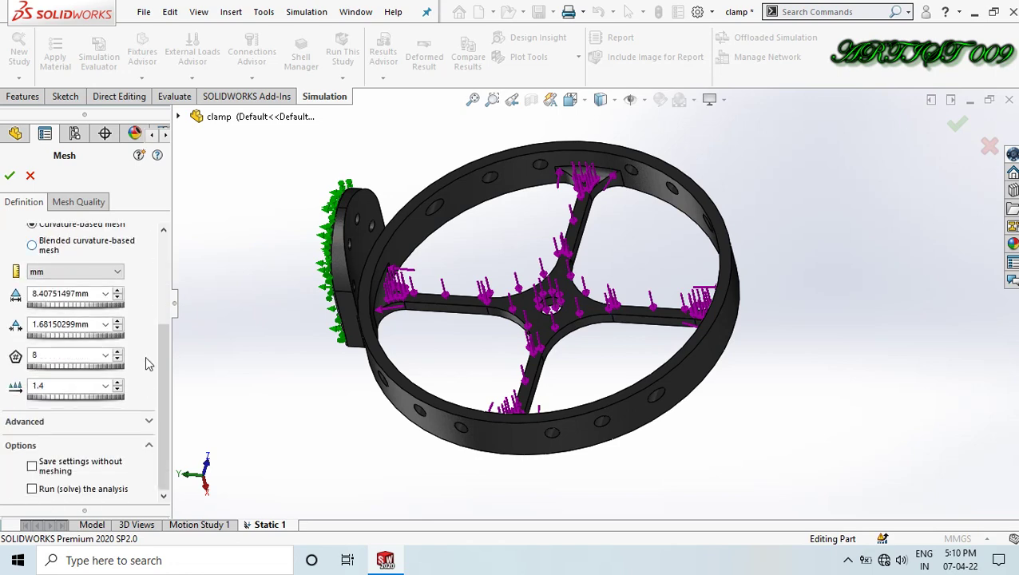
{"action": "double_click", "coordinate": [72, 294]}
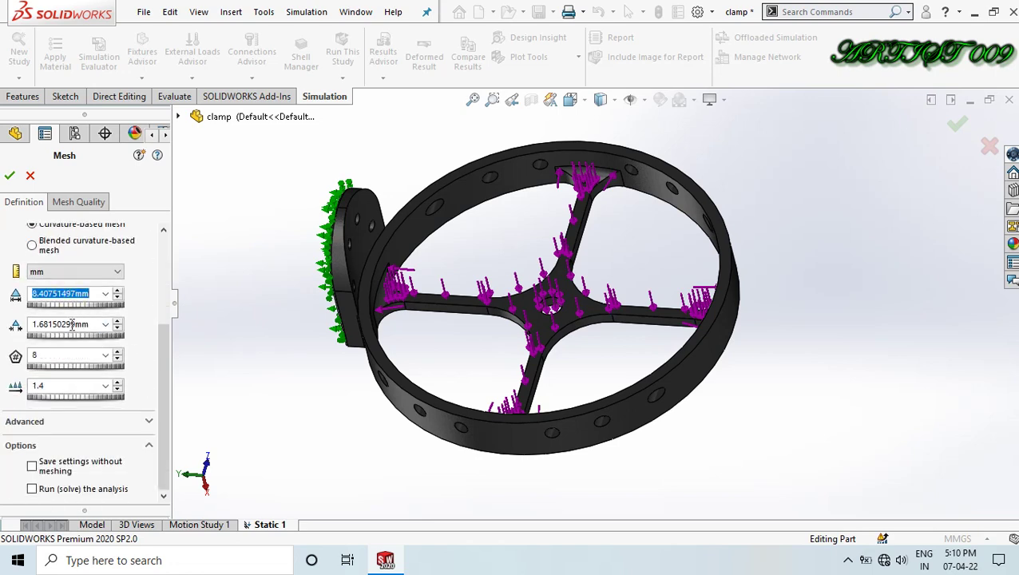
{"action": "double_click", "coordinate": [72, 324]}
{"action": "double_click", "coordinate": [67, 354]}
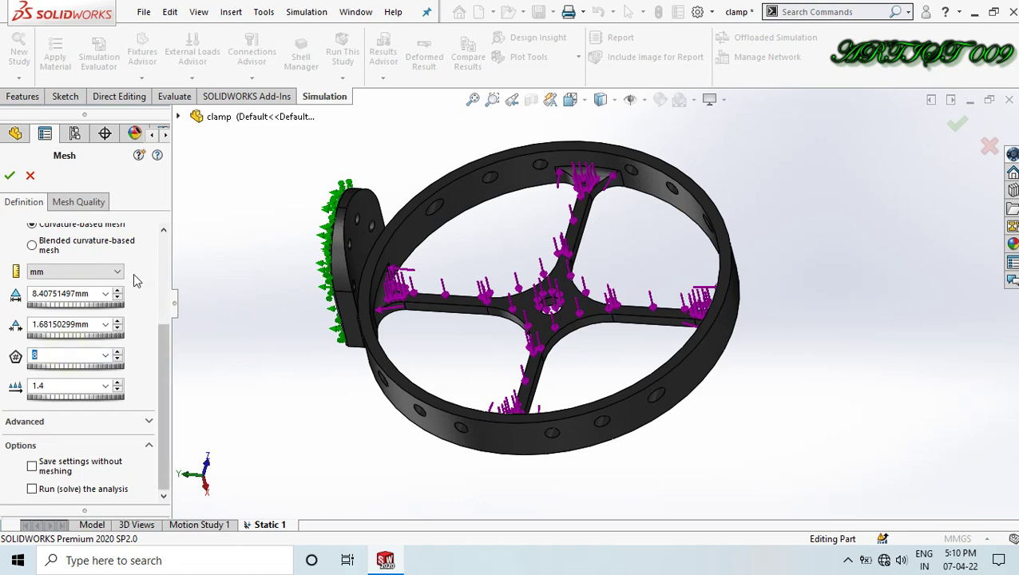
{"action": "left_click", "coordinate": [94, 246]}
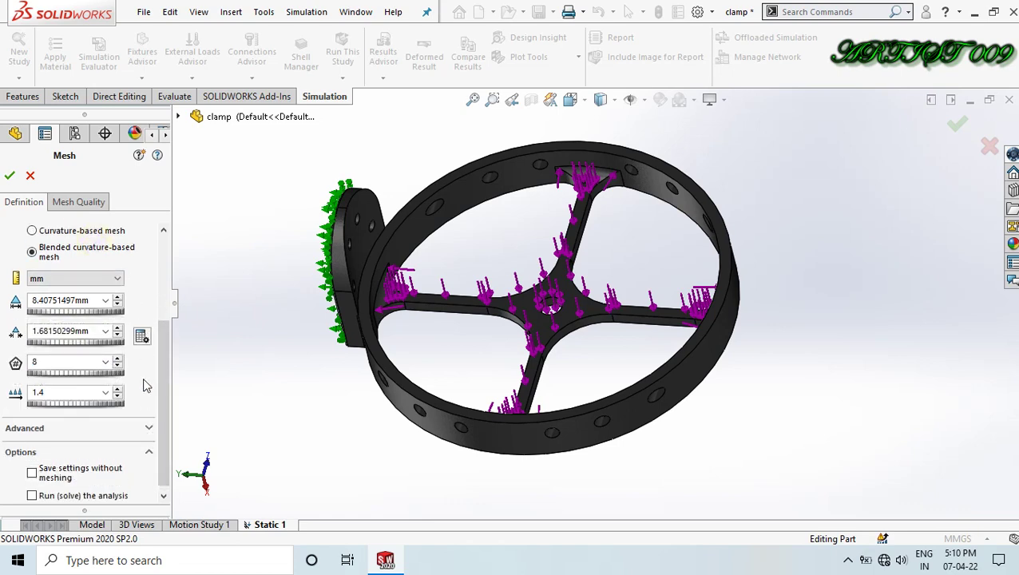
{"action": "double_click", "coordinate": [53, 300]}
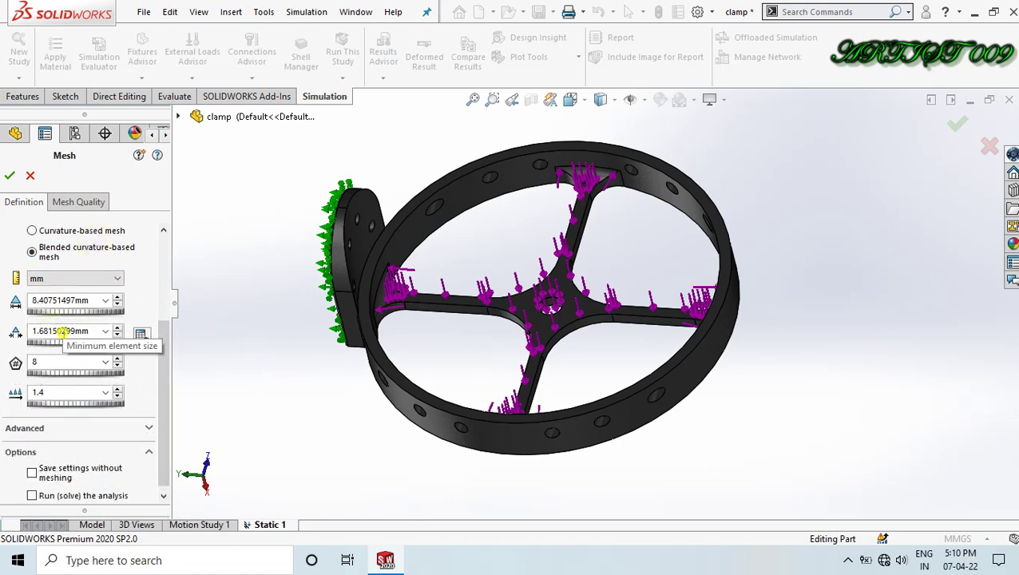
{"action": "double_click", "coordinate": [63, 331]}
{"action": "left_click", "coordinate": [70, 231]}
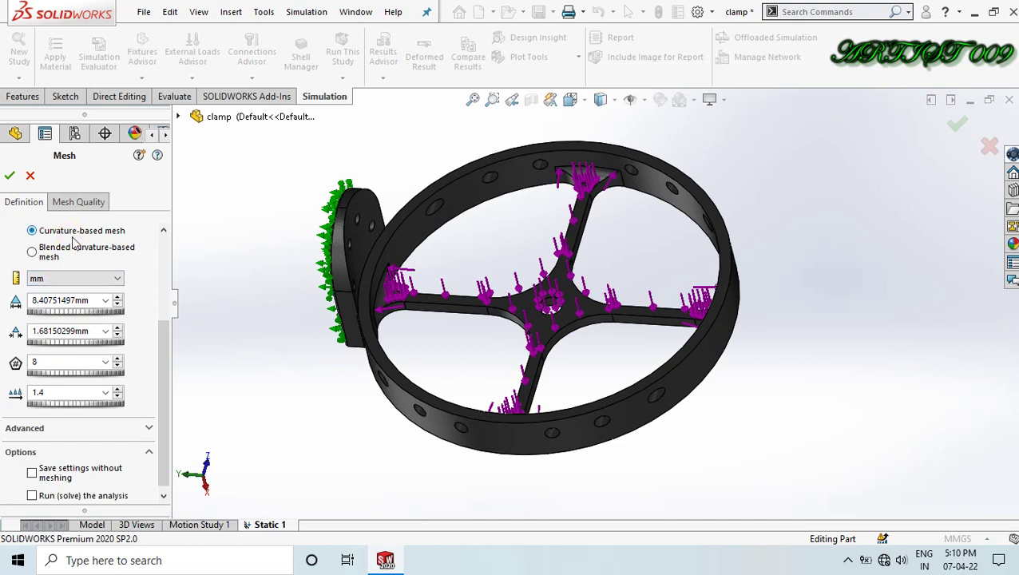
{"action": "scroll", "coordinate": [140, 300], "scroll_direction": "up", "scroll_amount": 3}
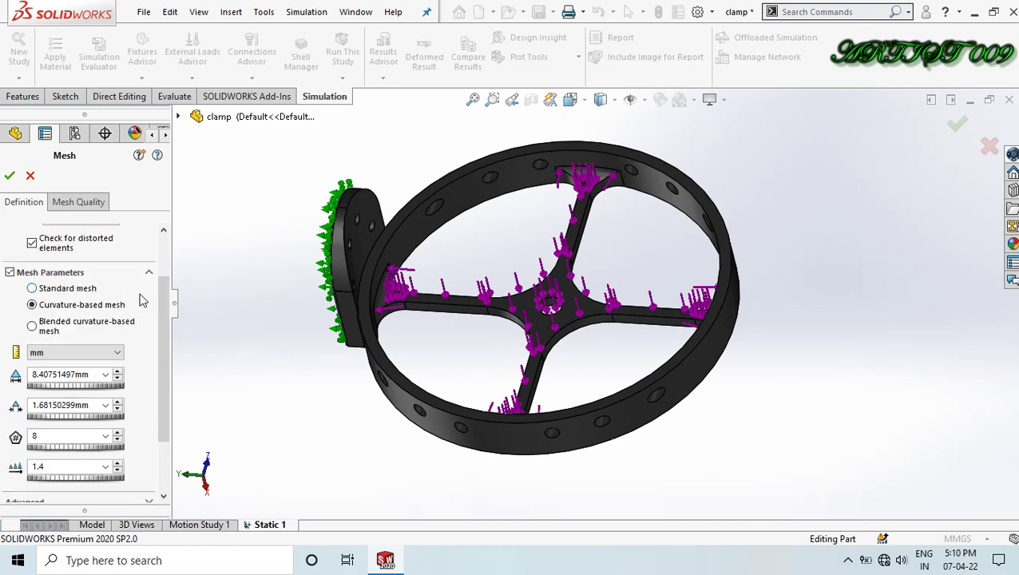
{"action": "left_click", "coordinate": [74, 289]}
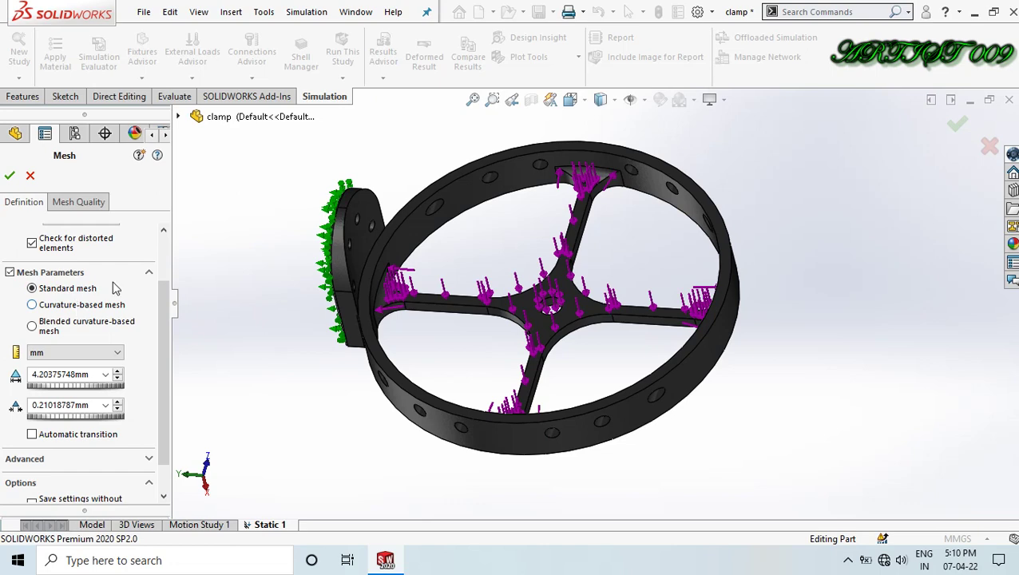
- Try the finest mesh density for the Standard mesh, check its size and tolerance, and reset the density to default
{"action": "scroll", "coordinate": [114, 288], "scroll_direction": "up", "scroll_amount": 3}
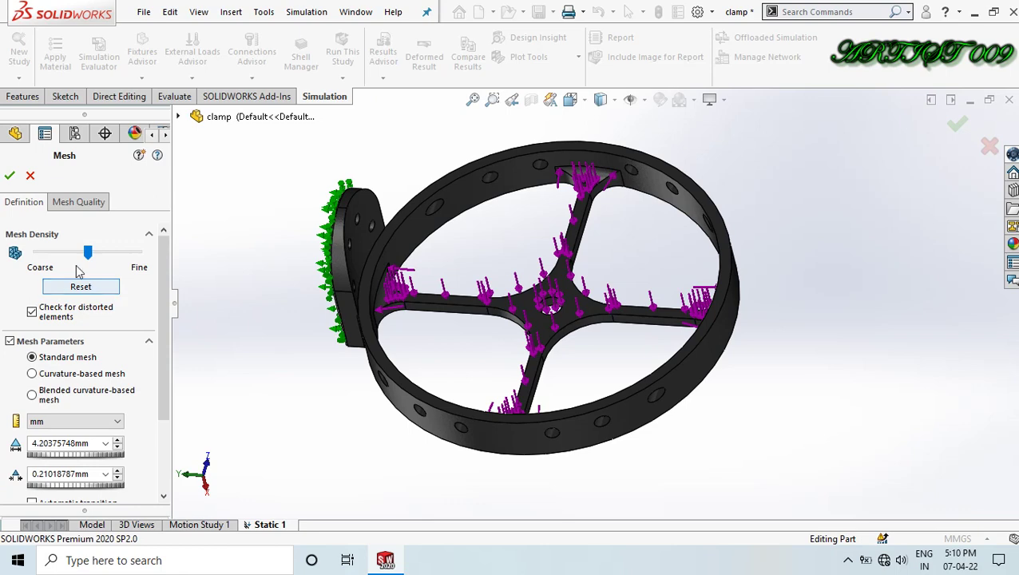
{"action": "left_click_drag", "start_coordinate": [88, 253], "coordinate": [147, 269]}
{"action": "scroll", "coordinate": [158, 358], "scroll_direction": "down", "scroll_amount": 3}
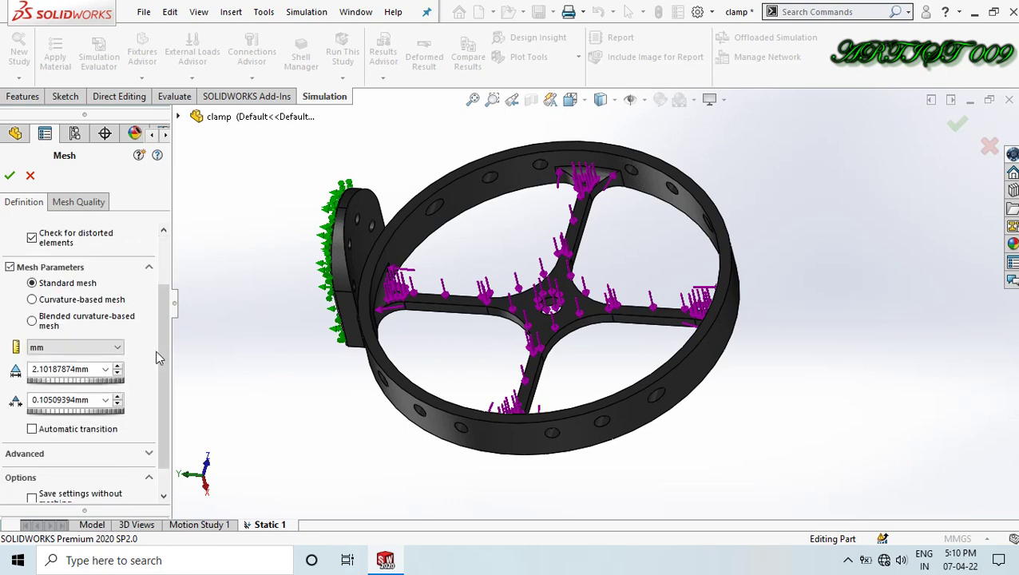
{"action": "double_click", "coordinate": [93, 369]}
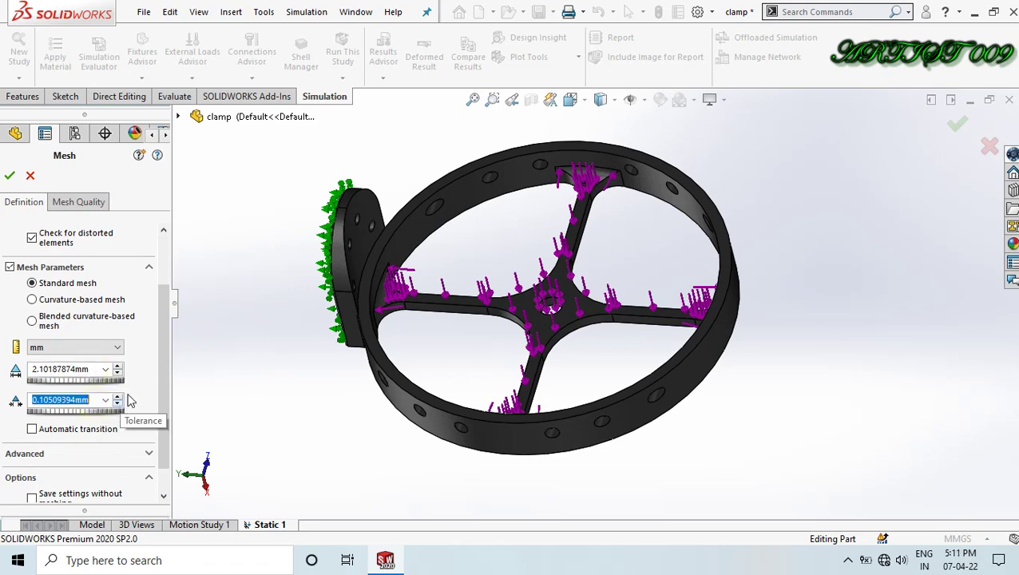
{"action": "scroll", "coordinate": [136, 399], "scroll_direction": "up", "scroll_amount": 2}
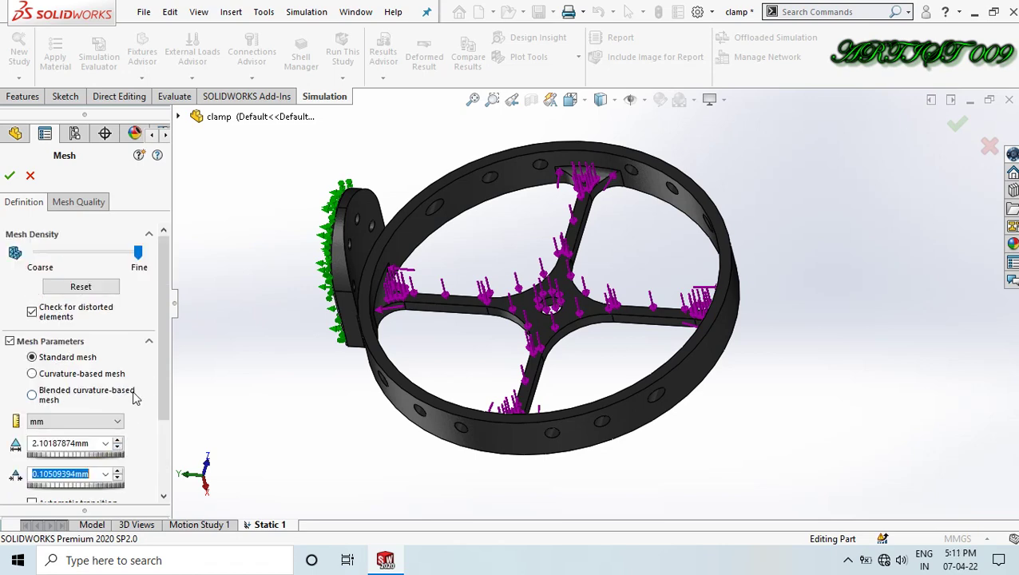
{"action": "left_click", "coordinate": [81, 287]}
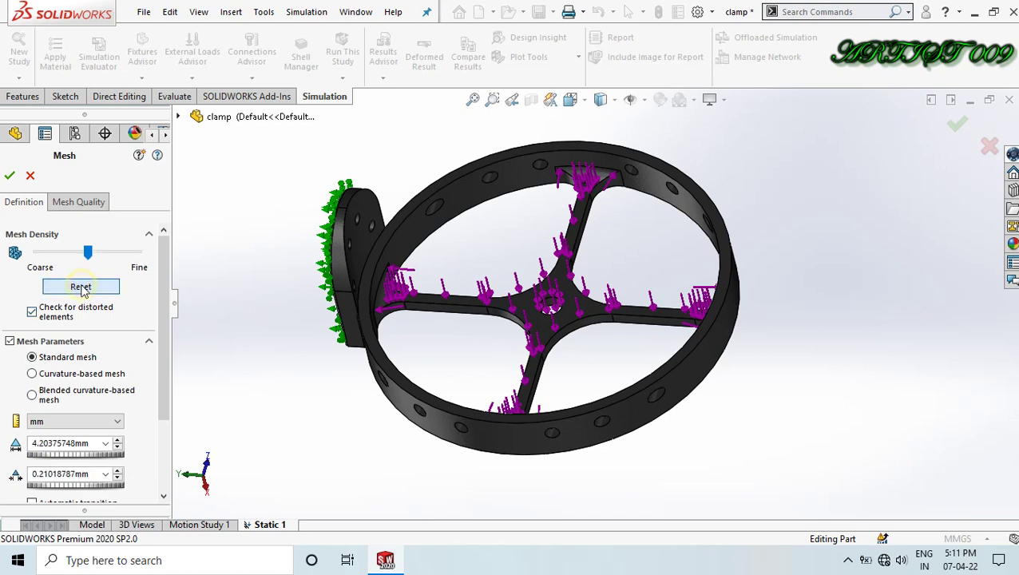
{"action": "double_click", "coordinate": [69, 444]}
{"action": "double_click", "coordinate": [71, 474]}
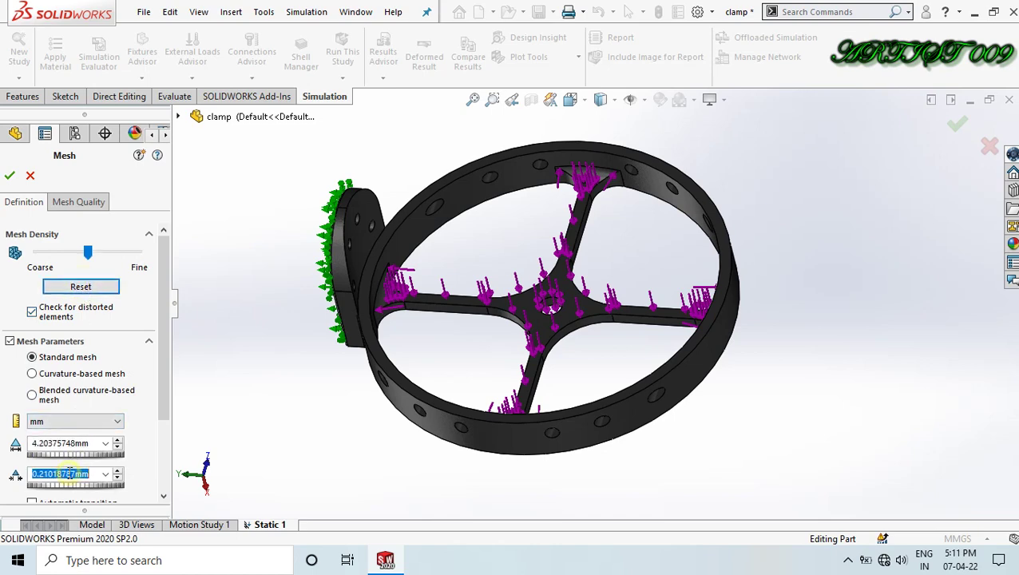
- Set the Standard mesh density to the finest setting and check the resulting global size and tolerance
{"action": "left_click_drag", "start_coordinate": [88, 252], "coordinate": [138, 253]}
{"action": "scroll", "coordinate": [147, 381], "scroll_direction": "down", "scroll_amount": 3}
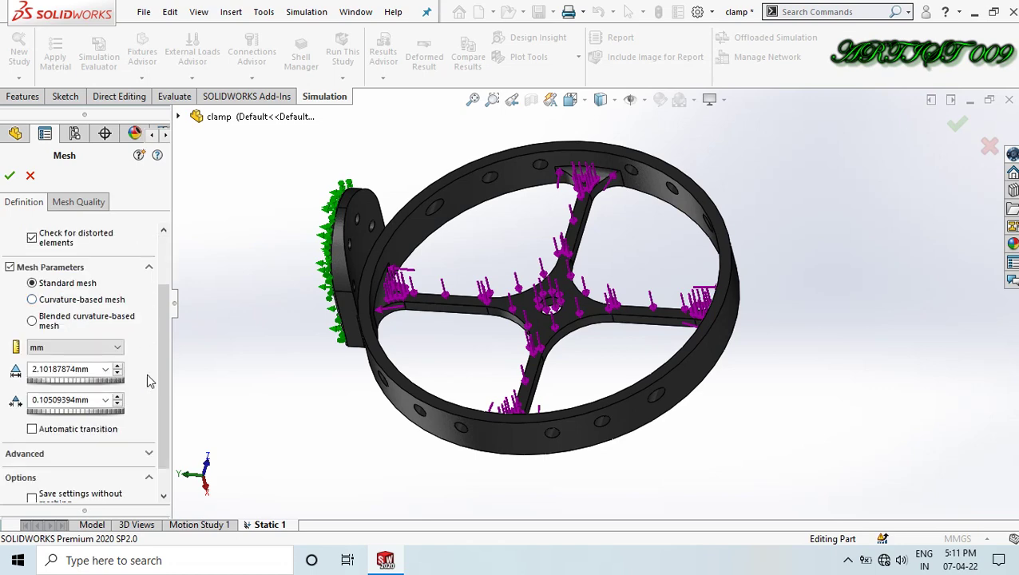
{"action": "double_click", "coordinate": [82, 373]}
{"action": "double_click", "coordinate": [85, 401]}
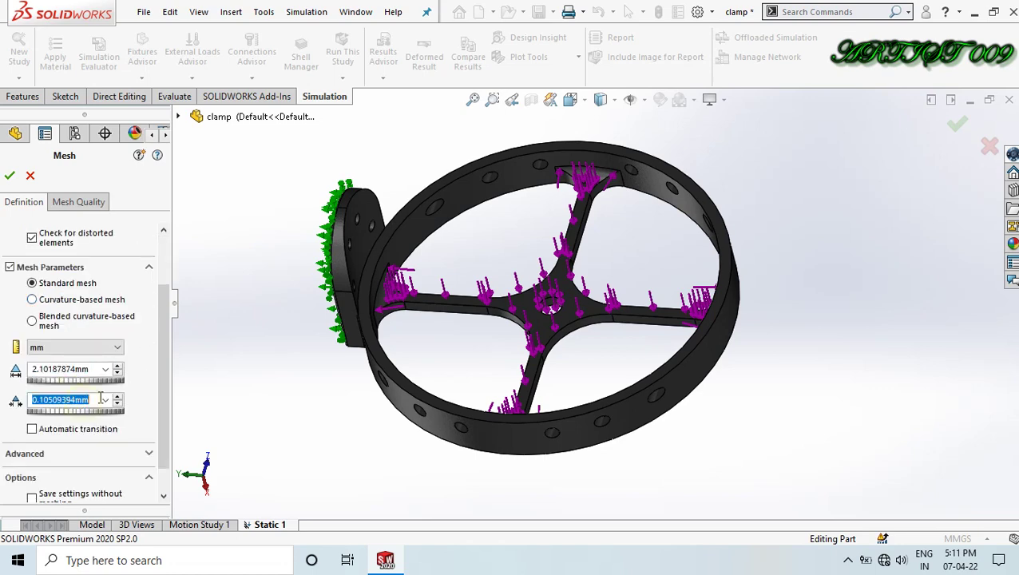
{"action": "scroll", "coordinate": [153, 373], "scroll_direction": "up", "scroll_amount": 3}
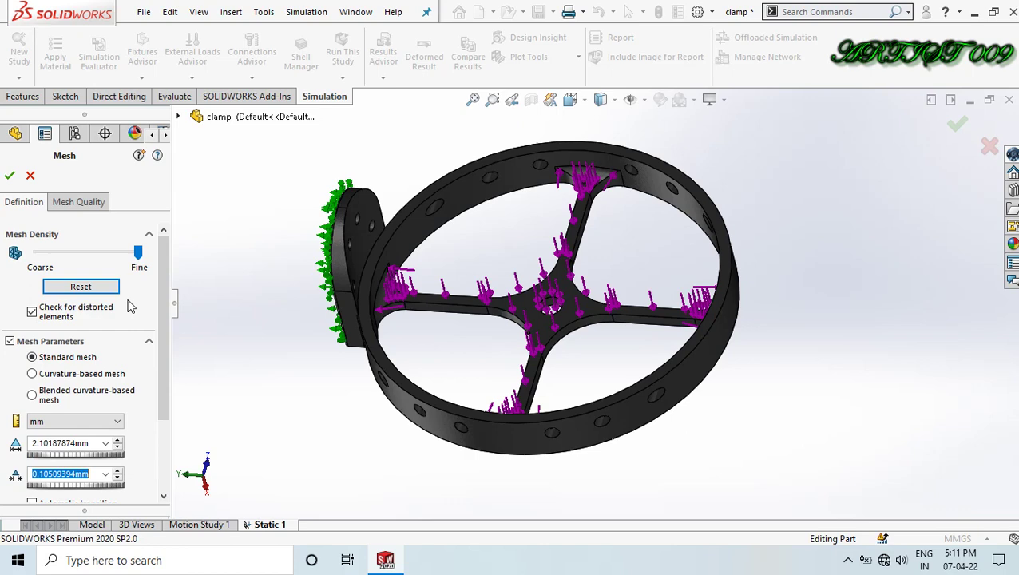
- Reset the mesh density to its default and generate the Standard mesh for the clamp
{"action": "left_click", "coordinate": [81, 287]}
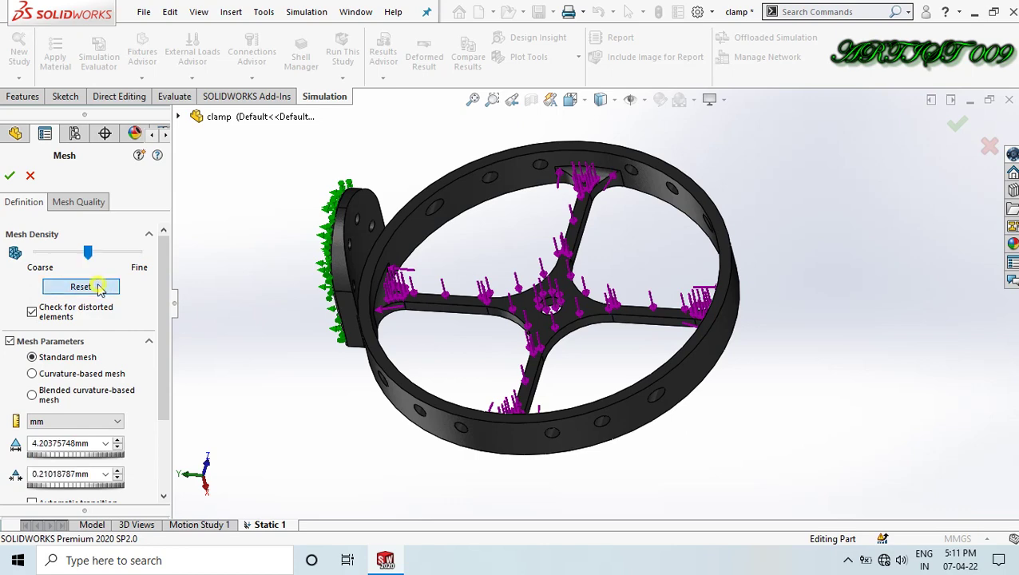
{"action": "left_click", "coordinate": [10, 175]}
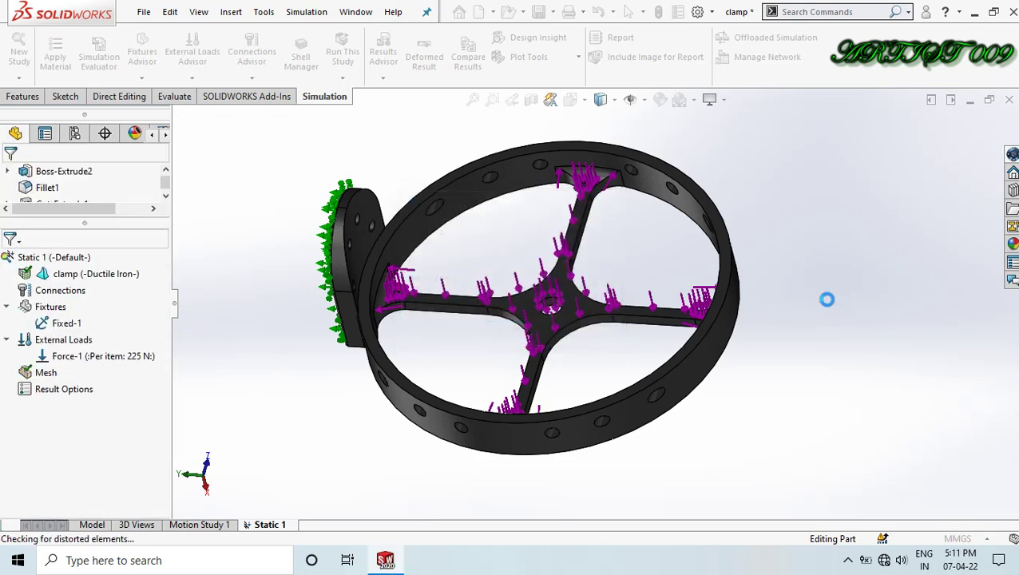
{"action": "scroll", "coordinate": [599, 242], "scroll_direction": "down", "scroll_amount": 2}
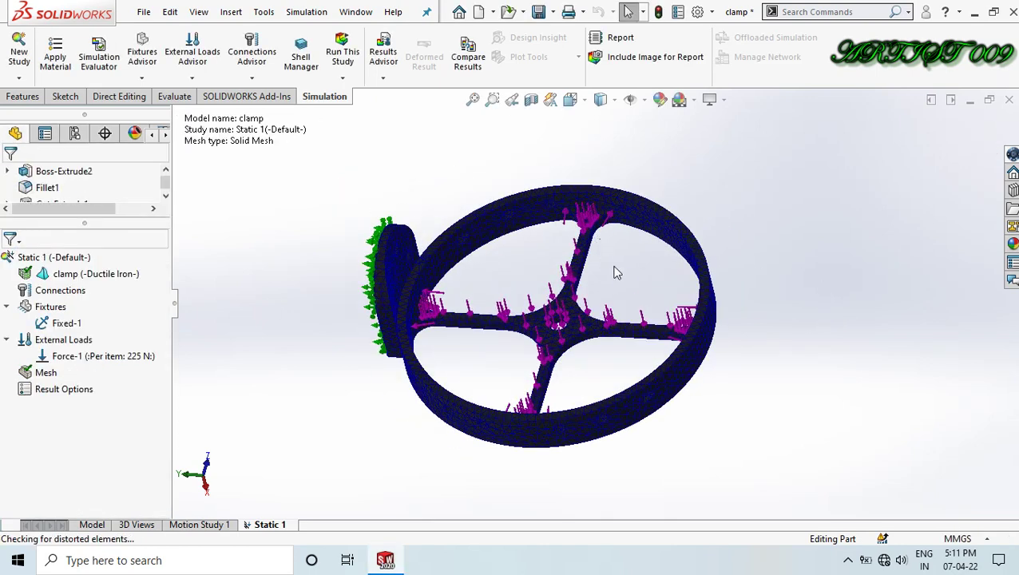
- Run the static study and inspect the von Mises stress plot on the deformed clamp
{"action": "middle_click_drag", "start_coordinate": [615, 273], "coordinate": [646, 182]}
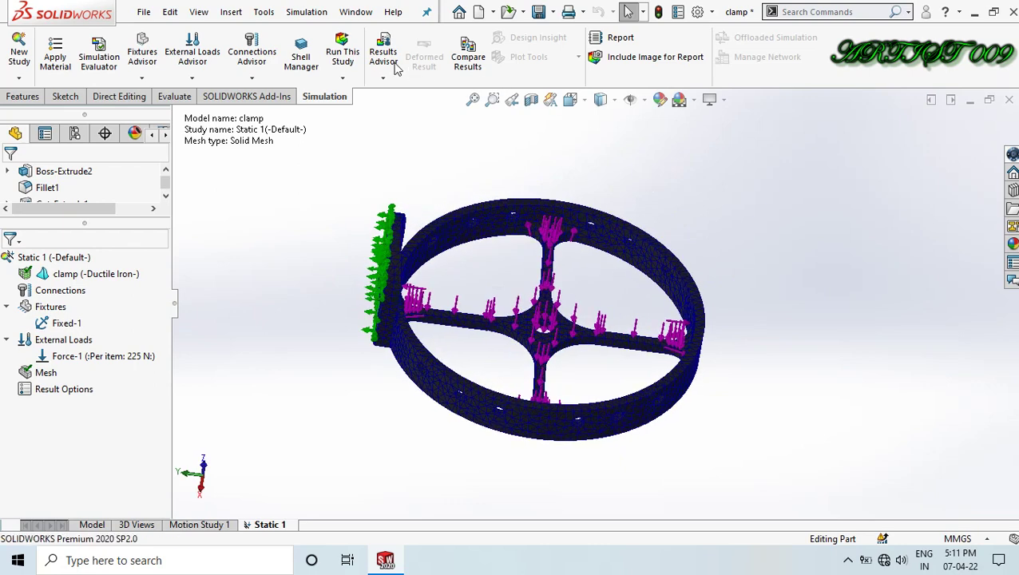
{"action": "left_click", "coordinate": [343, 54]}
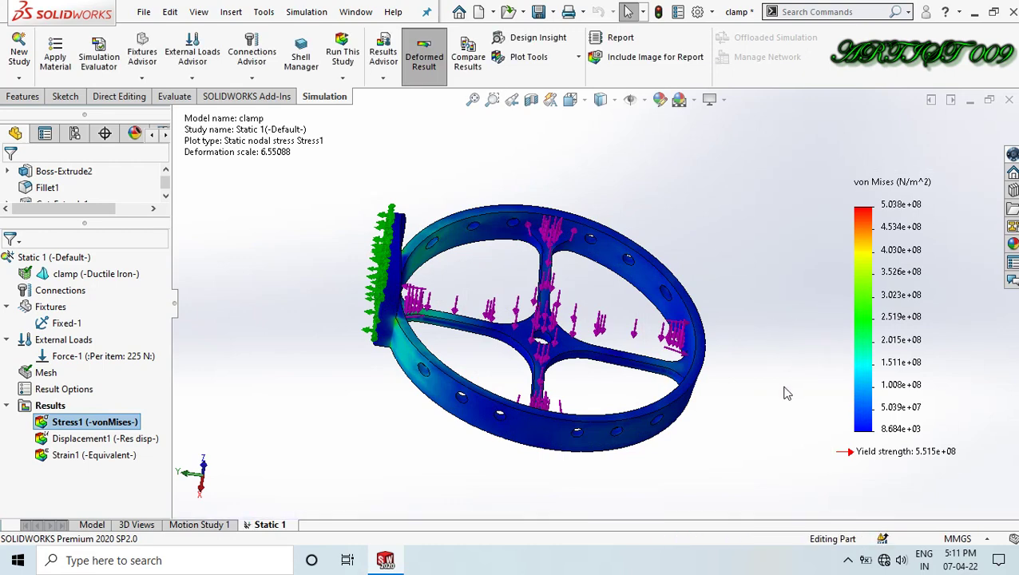
{"action": "middle_click_drag", "start_coordinate": [749, 450], "coordinate": [738, 314]}
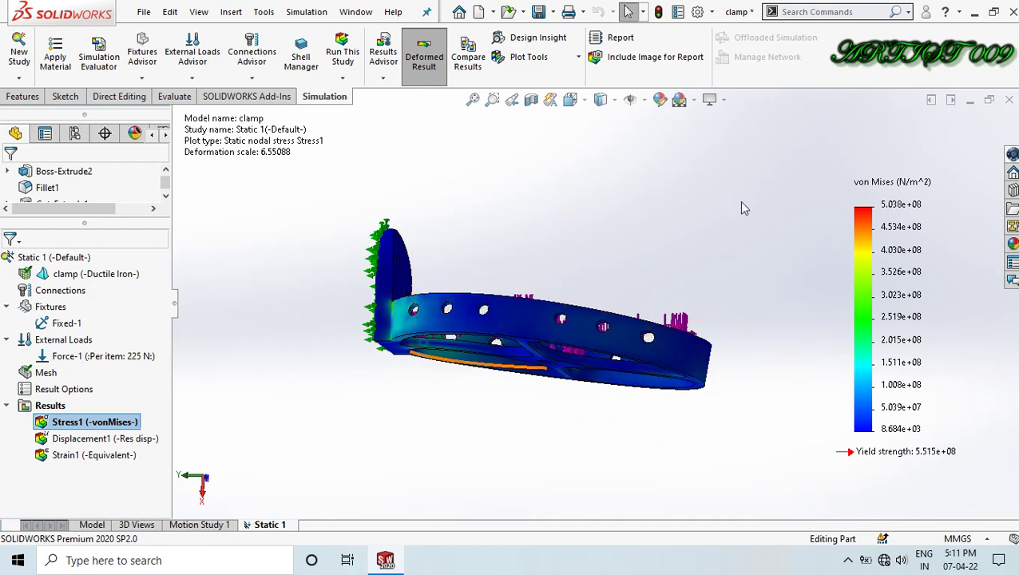
- Show the minimum and maximum annotations on the von Mises stress plot and view their locations on the clamp
{"action": "double_click", "coordinate": [901, 248]}
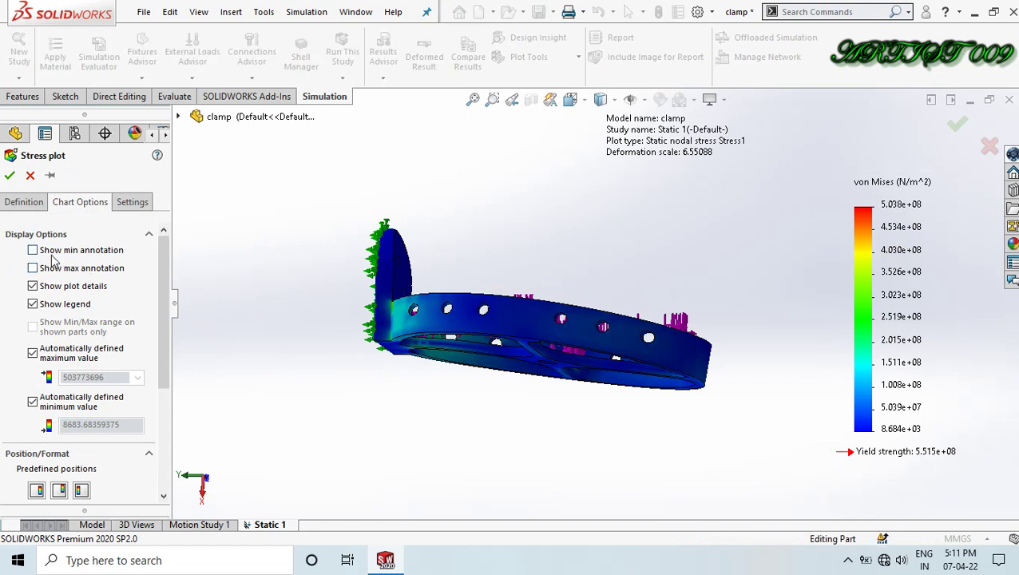
{"action": "left_click", "coordinate": [52, 252]}
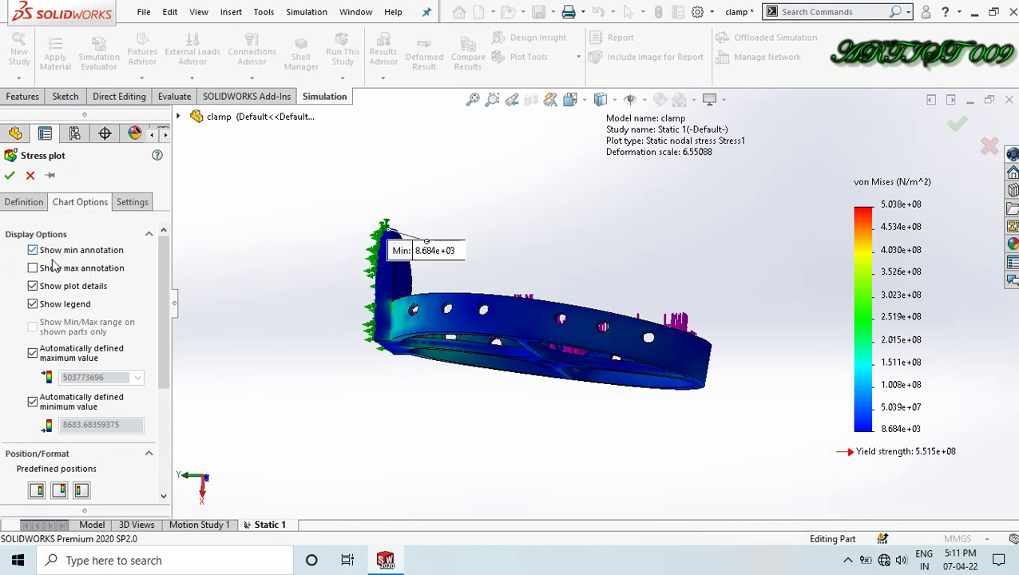
{"action": "left_click", "coordinate": [54, 269]}
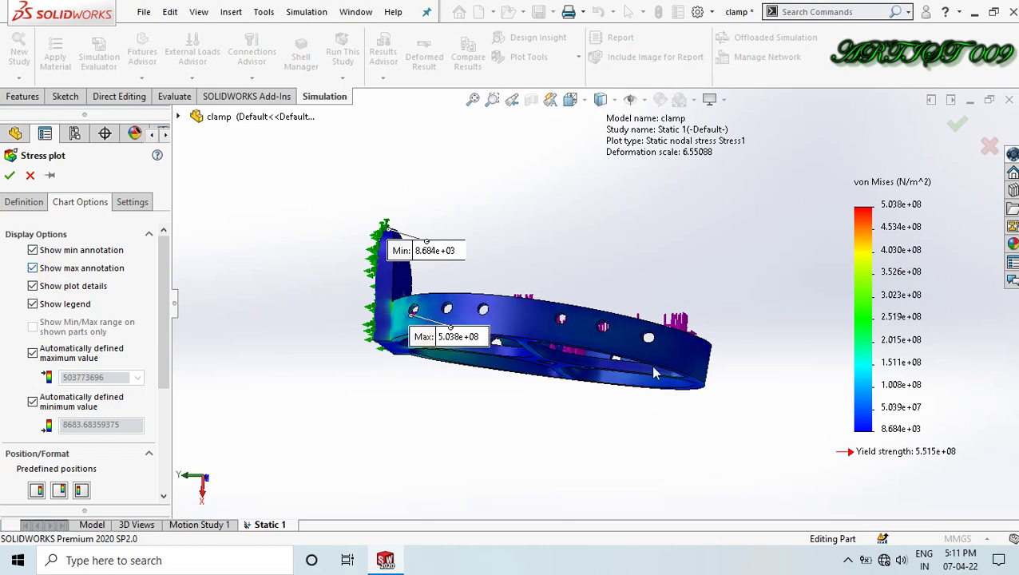
{"action": "middle_click_drag", "start_coordinate": [607, 336], "coordinate": [403, 372]}
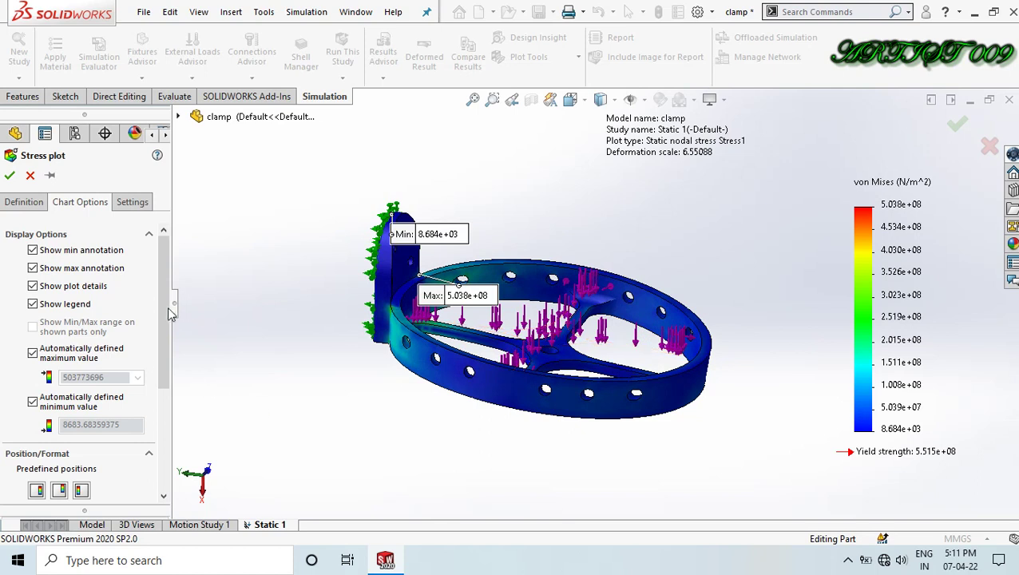
- Change the stress plot's number format to floating
{"action": "scroll", "coordinate": [167, 303], "scroll_direction": "down", "scroll_amount": 3}
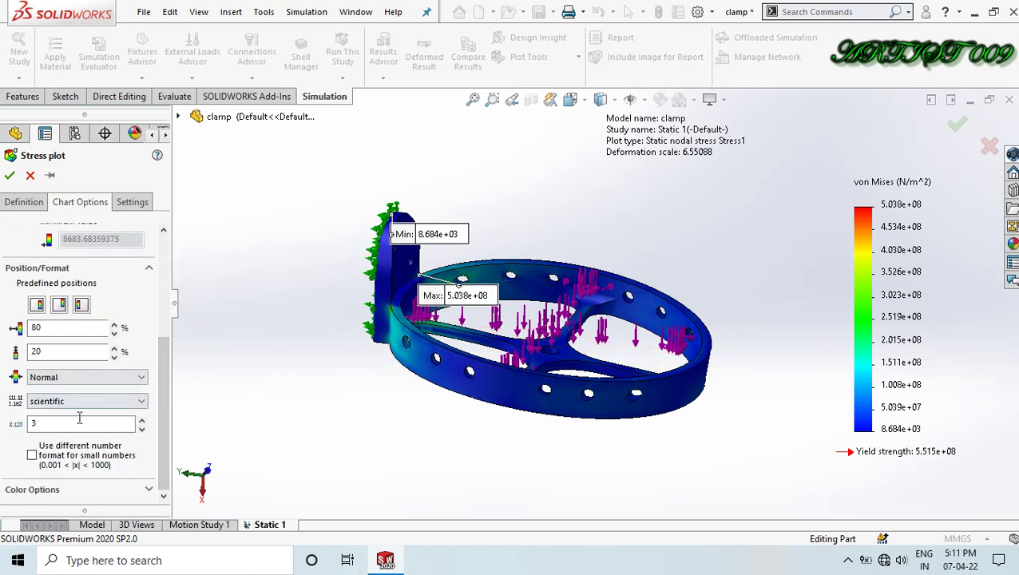
{"action": "left_click", "coordinate": [60, 401]}
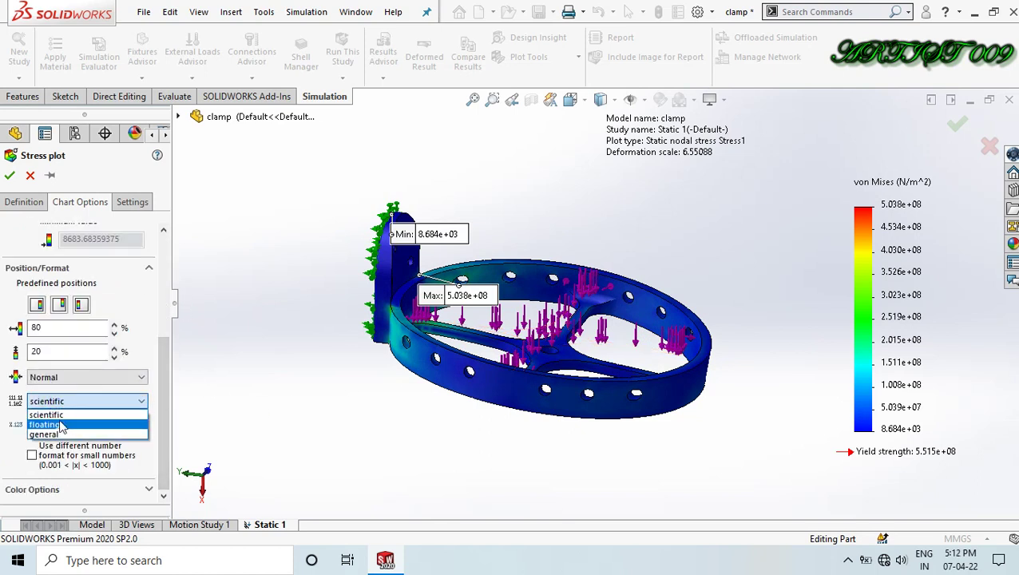
{"action": "left_click", "coordinate": [61, 425]}
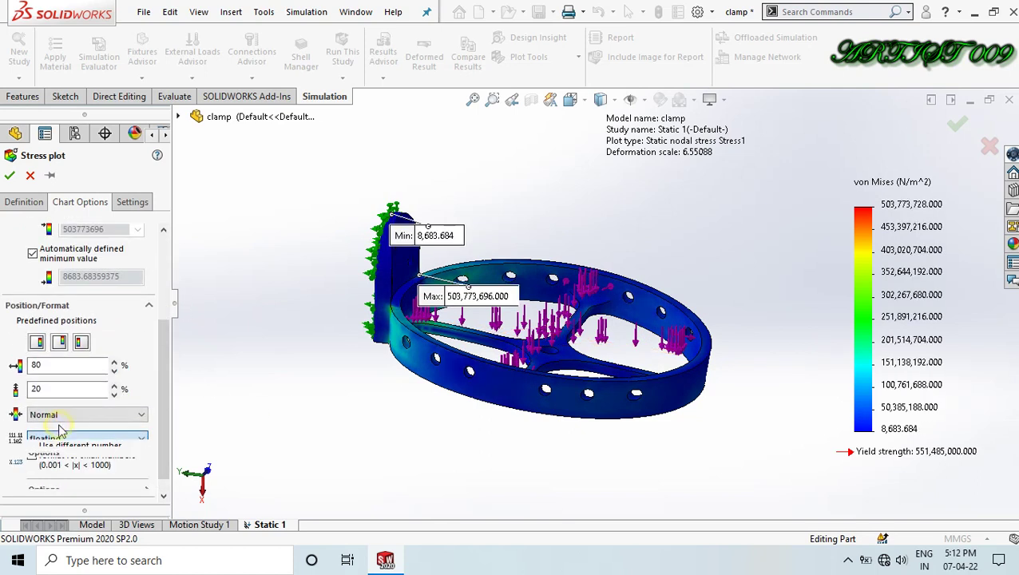
- Keep VON: von Mises Stress as the plotted component, set the stress units to N/mm^2 (MPa), and apply the plot settings
{"action": "left_click", "coordinate": [141, 204]}
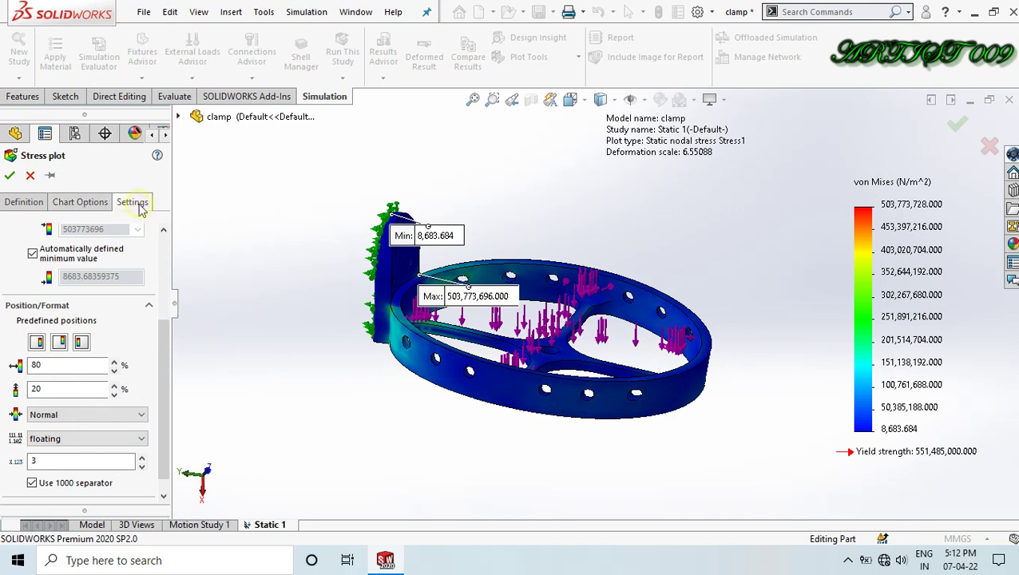
{"action": "left_click", "coordinate": [35, 203]}
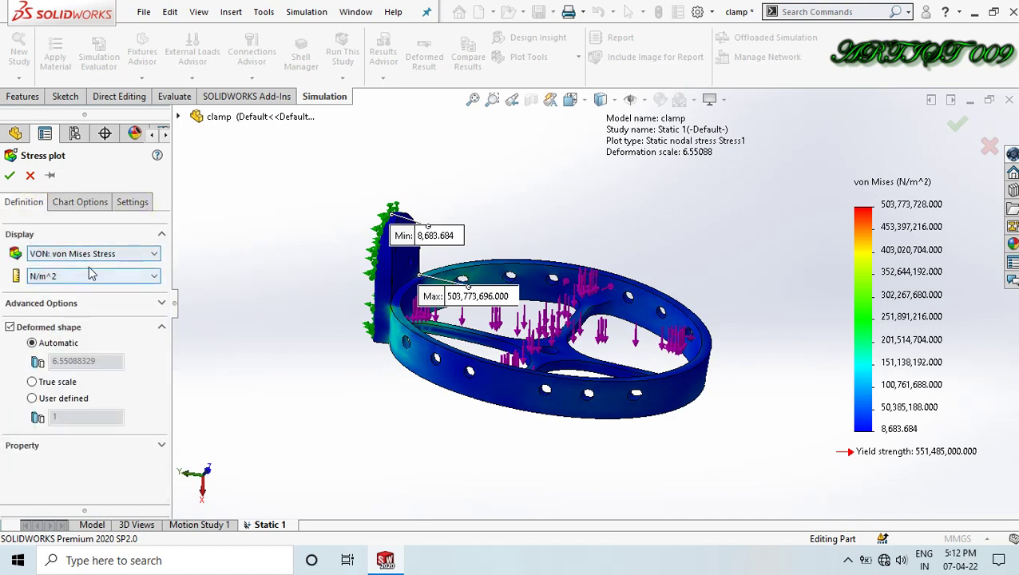
{"action": "left_click", "coordinate": [50, 254]}
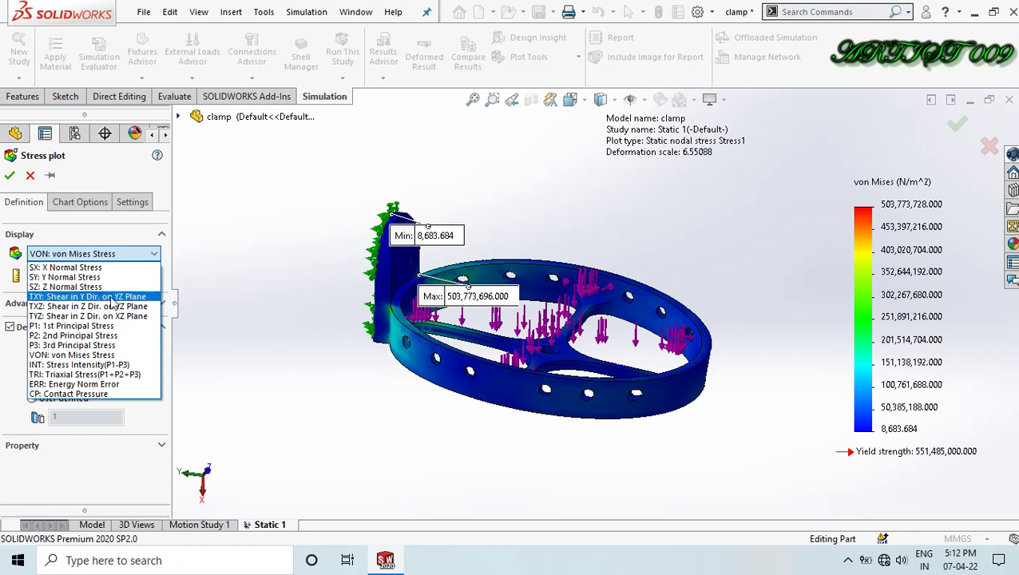
{"action": "left_click", "coordinate": [91, 359]}
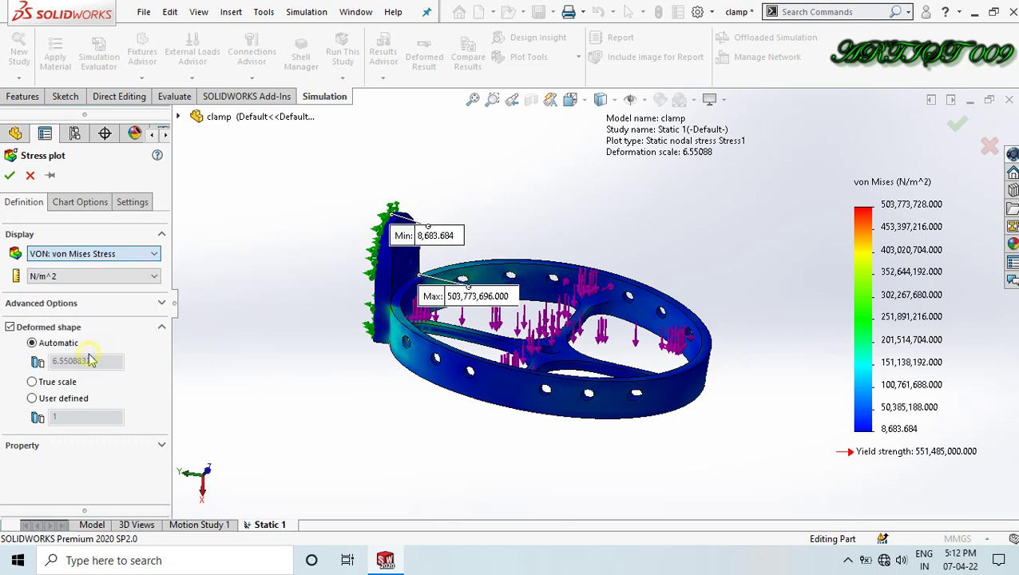
{"action": "left_click", "coordinate": [69, 279]}
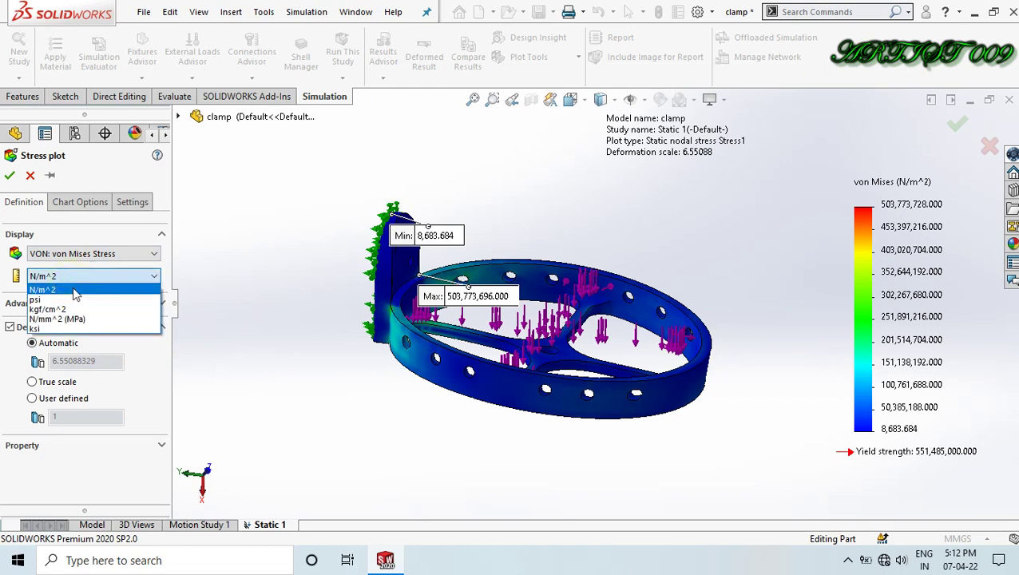
{"action": "left_click", "coordinate": [78, 327]}
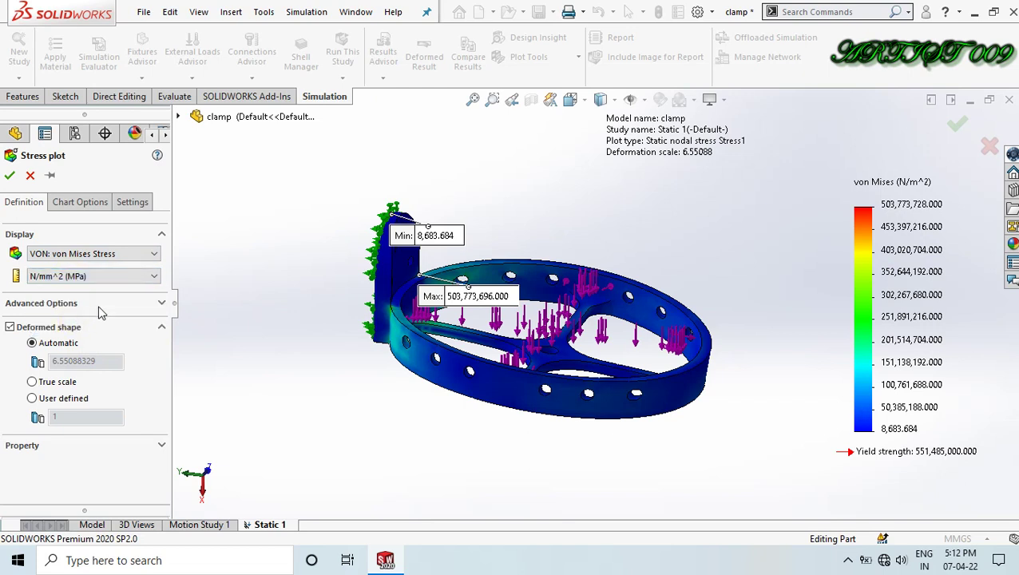
{"action": "left_click", "coordinate": [9, 176]}
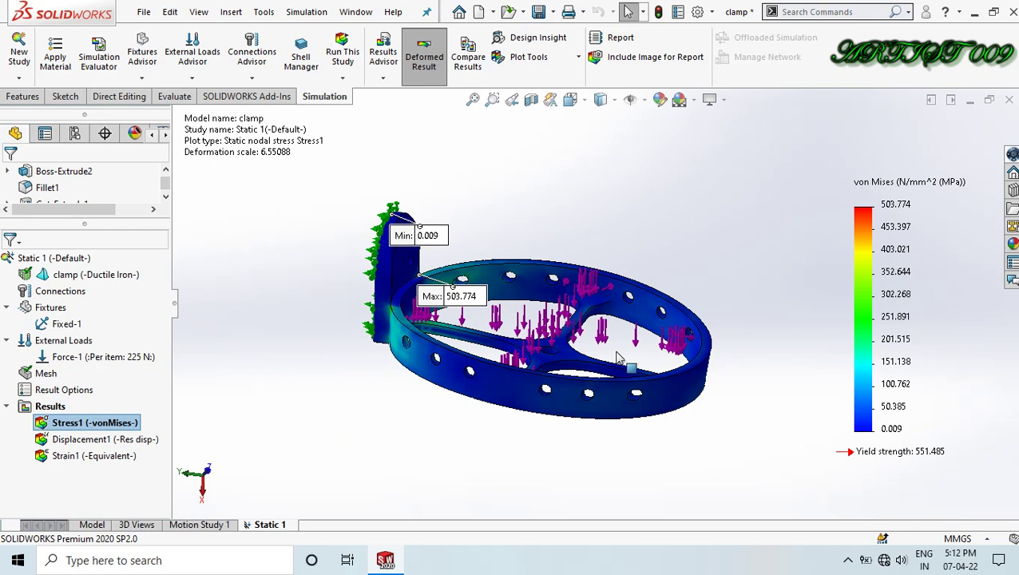
- Animate the von Mises stress plot, examine the clamp's deformation from several angles, and close the animation
{"action": "right_click", "coordinate": [124, 431]}
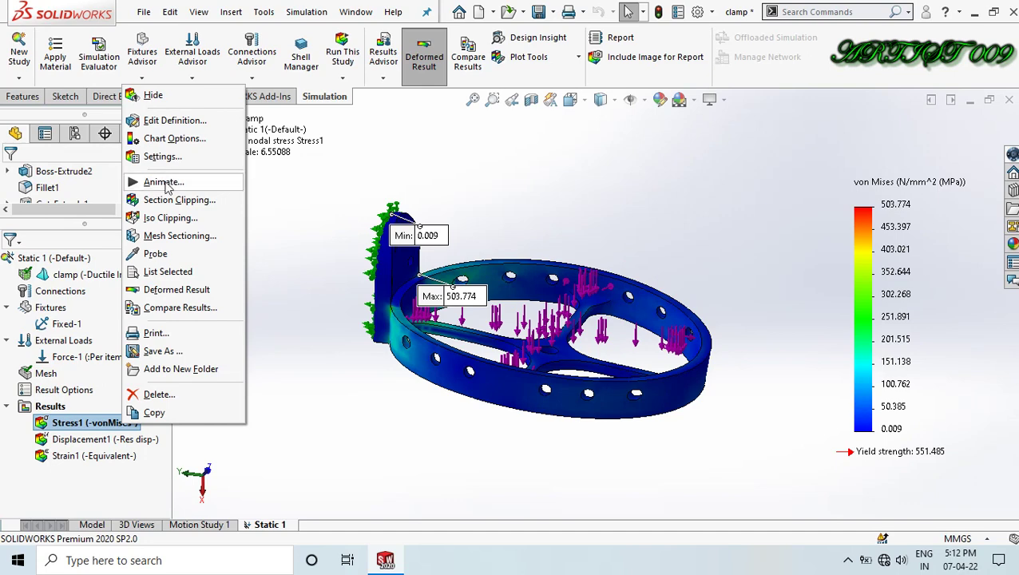
{"action": "left_click", "coordinate": [165, 183]}
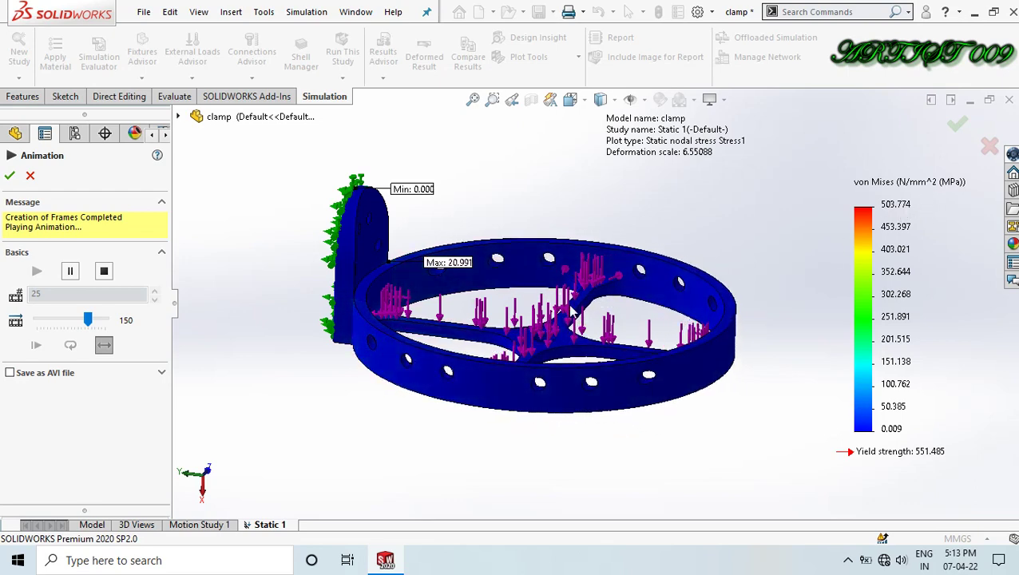
{"action": "middle_click_drag", "start_coordinate": [570, 311], "coordinate": [520, 185]}
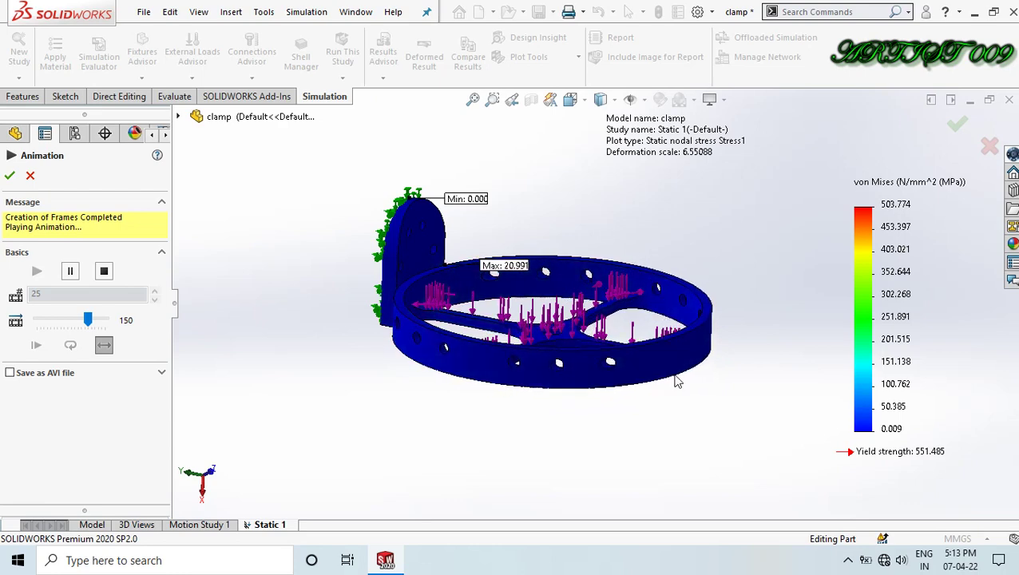
{"action": "middle_click_drag", "start_coordinate": [503, 409], "coordinate": [528, 386]}
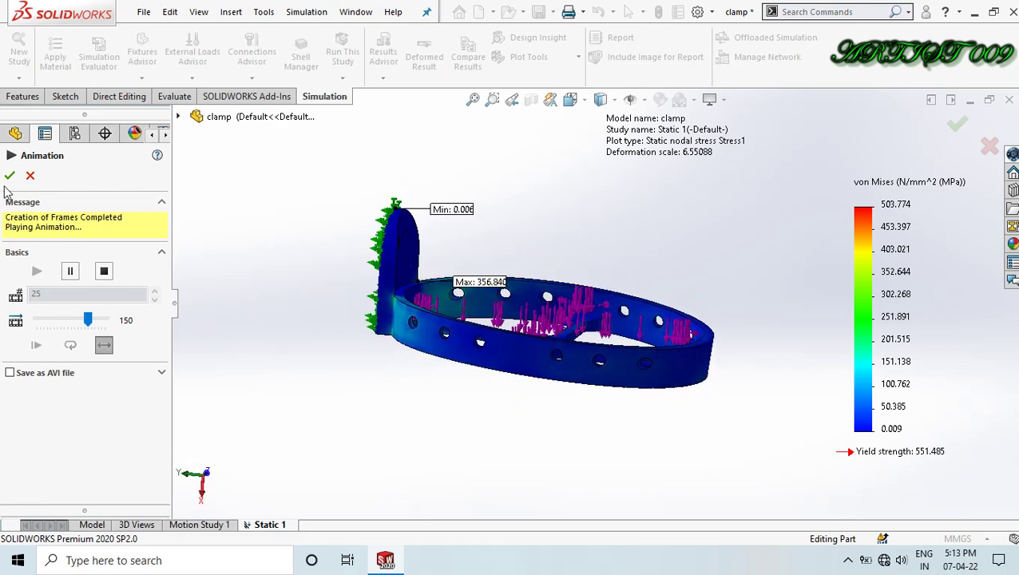
{"action": "left_click", "coordinate": [10, 175]}
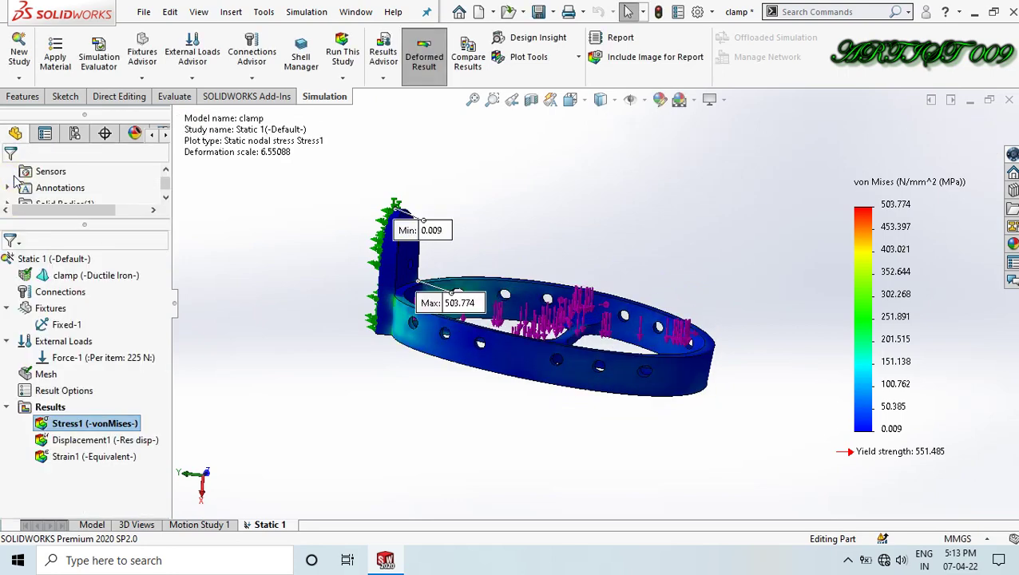
- Display the Displacement1 plot and turn on its minimum and maximum annotations
{"action": "double_click", "coordinate": [132, 441]}
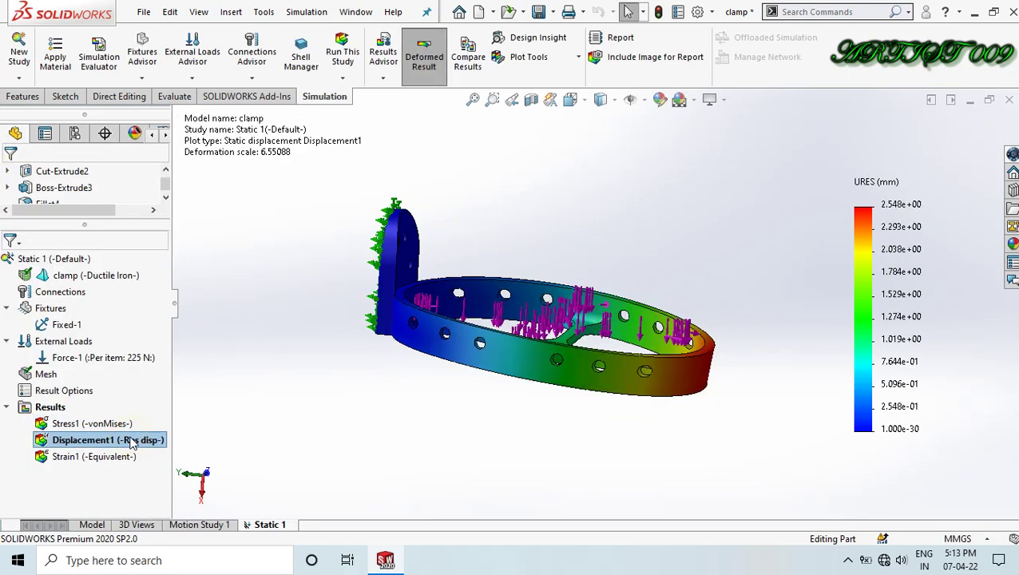
{"action": "right_click", "coordinate": [132, 442]}
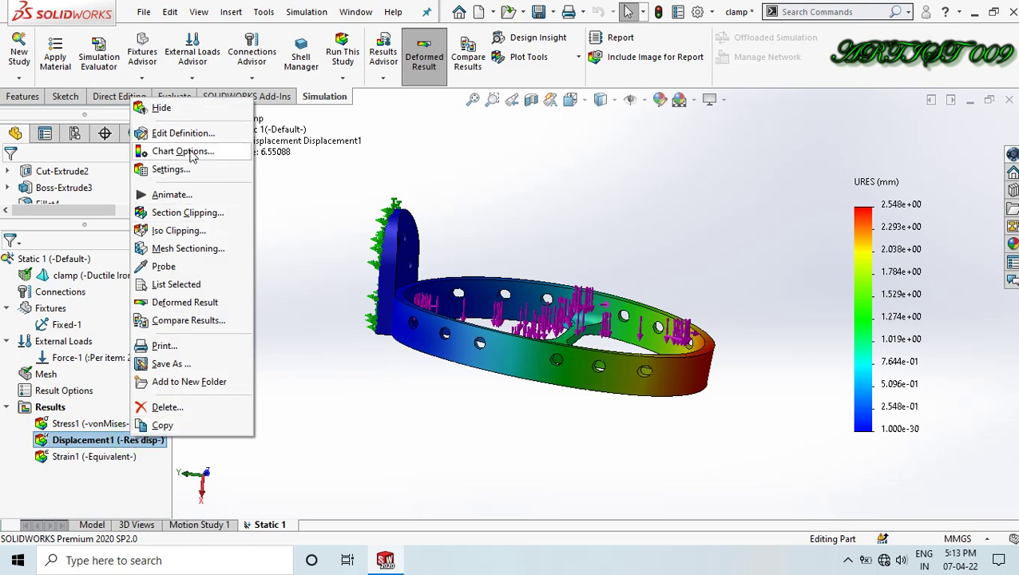
{"action": "left_click", "coordinate": [164, 169]}
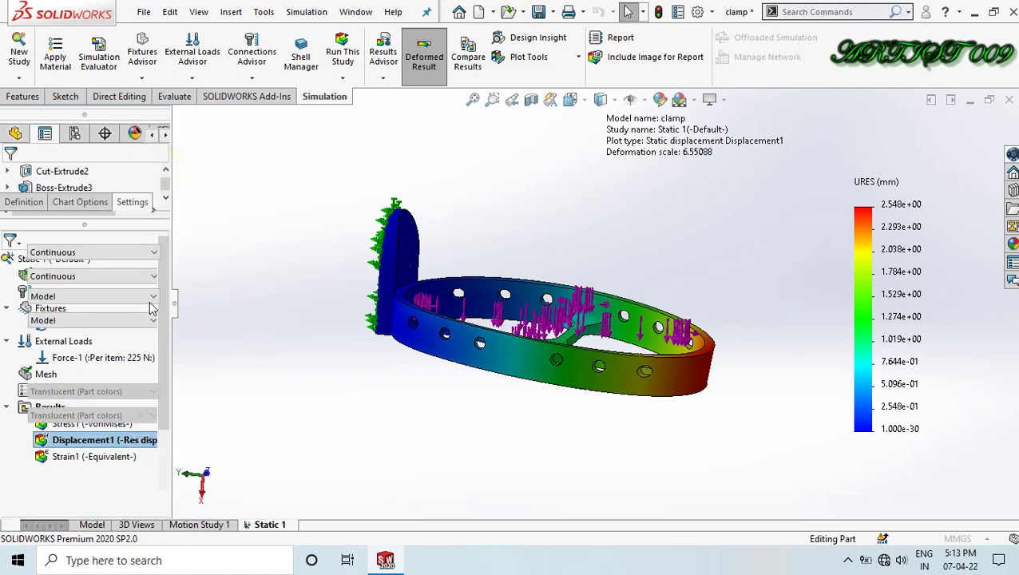
{"action": "left_click", "coordinate": [87, 202]}
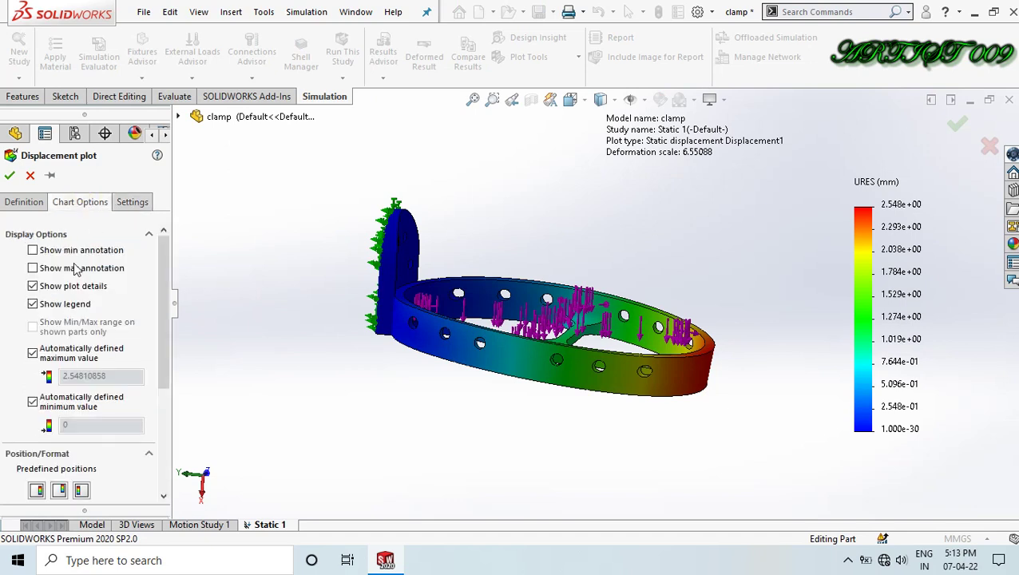
{"action": "left_click", "coordinate": [33, 250]}
{"action": "left_click", "coordinate": [90, 269]}
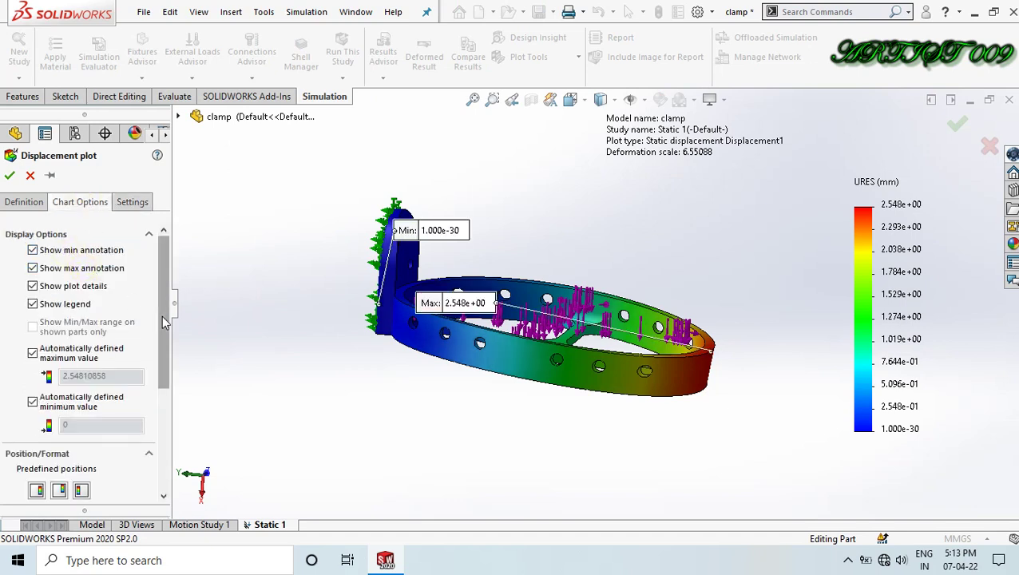
- Change the displacement plot's number format to floating
{"action": "left_click_drag", "start_coordinate": [161, 316], "coordinate": [161, 415]}
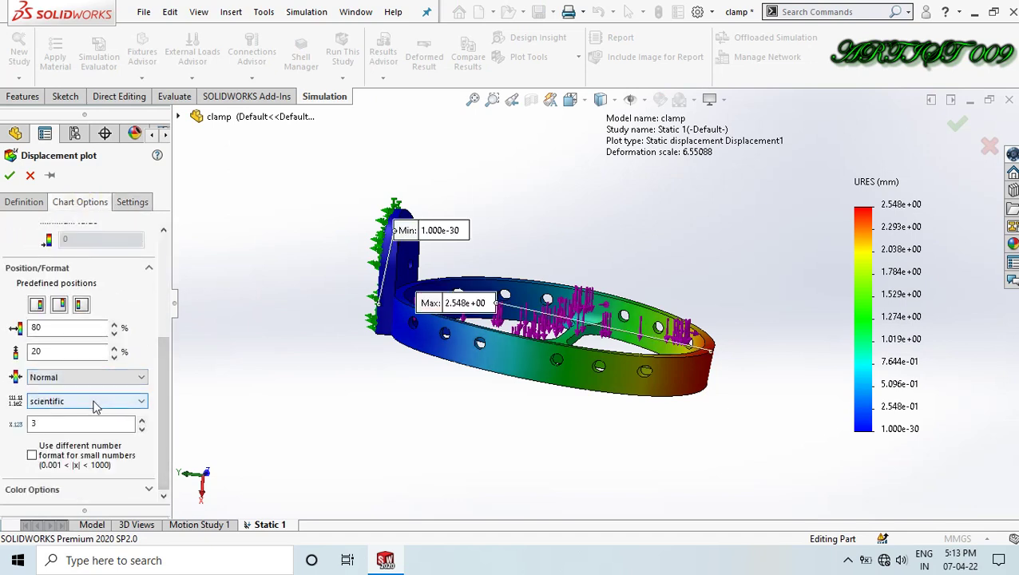
{"action": "left_click", "coordinate": [108, 399]}
{"action": "left_click", "coordinate": [86, 432]}
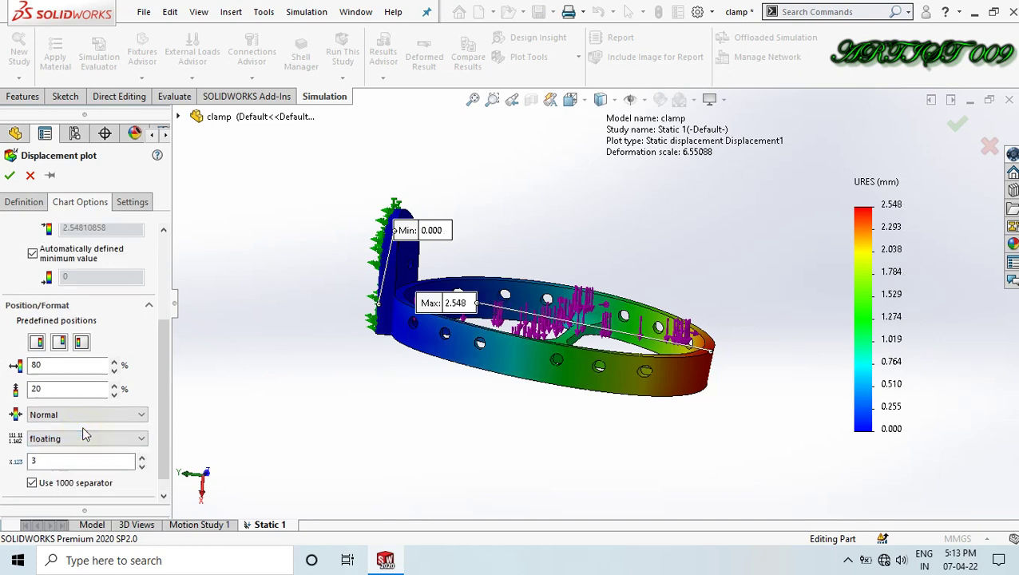
- Review the available displacement components and keep URES: Resultant Displacement as the plotted result
{"action": "left_click", "coordinate": [26, 202]}
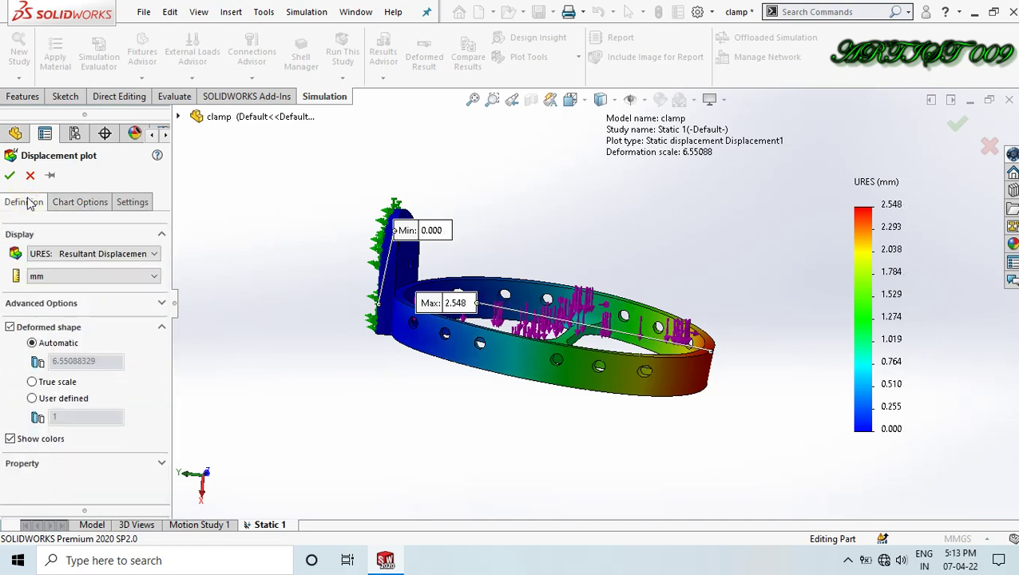
{"action": "left_click", "coordinate": [76, 254]}
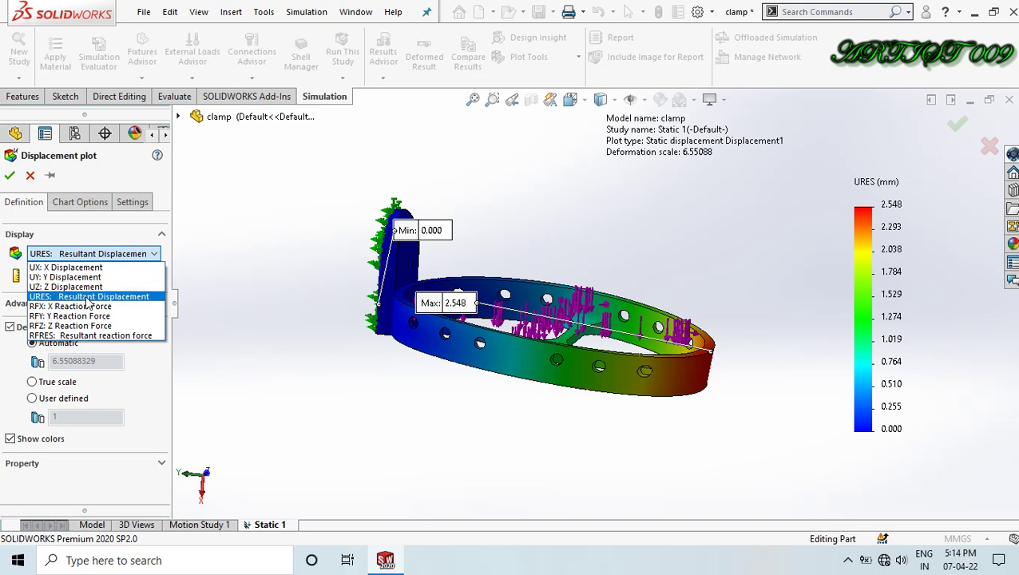
{"action": "left_click", "coordinate": [88, 297]}
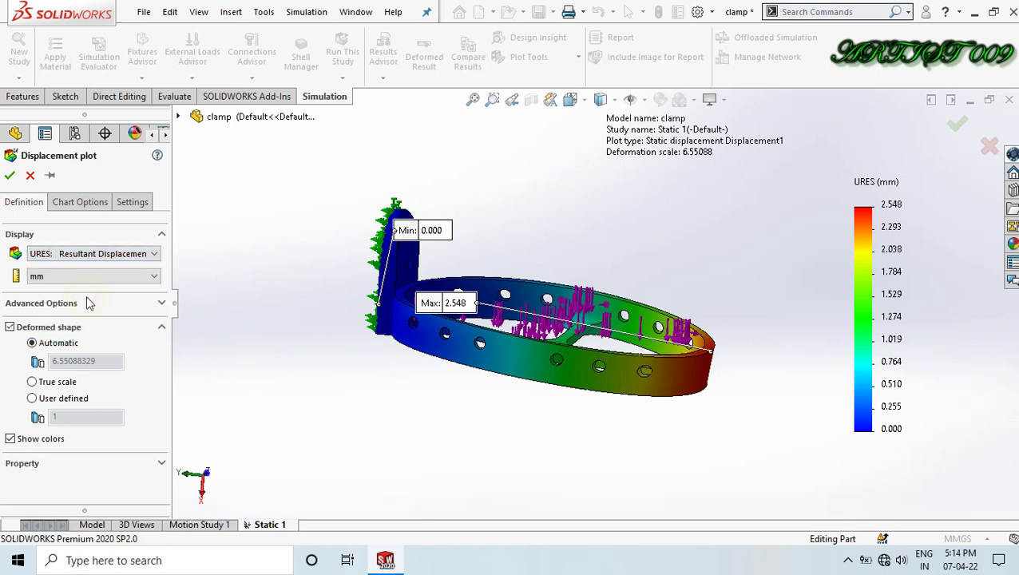
- Accept the resultant displacement plot definition and animate the Displacement1 plot to examine the clamp's deformation
{"action": "left_click", "coordinate": [10, 176]}
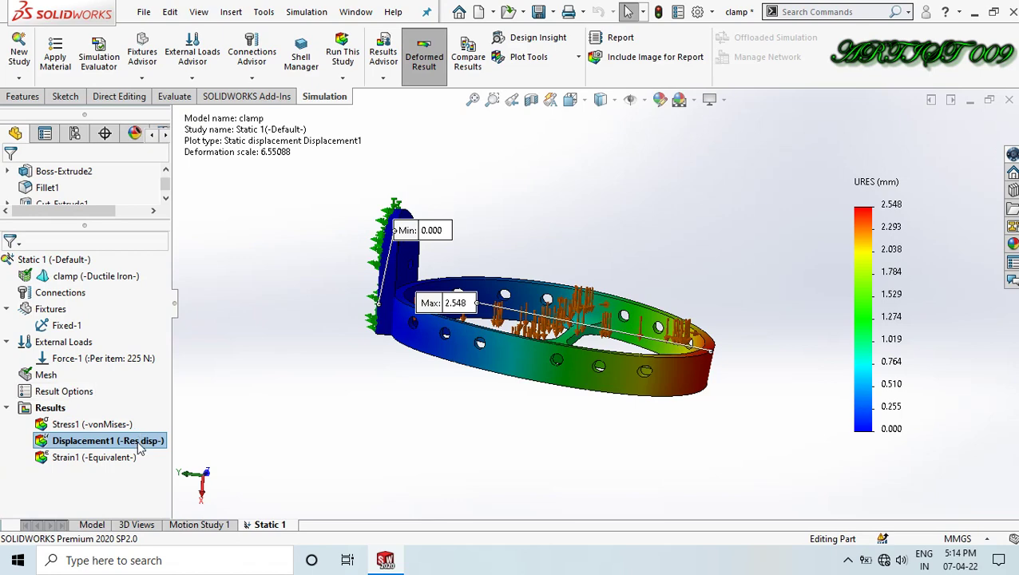
{"action": "right_click", "coordinate": [141, 449]}
{"action": "left_click", "coordinate": [192, 200]}
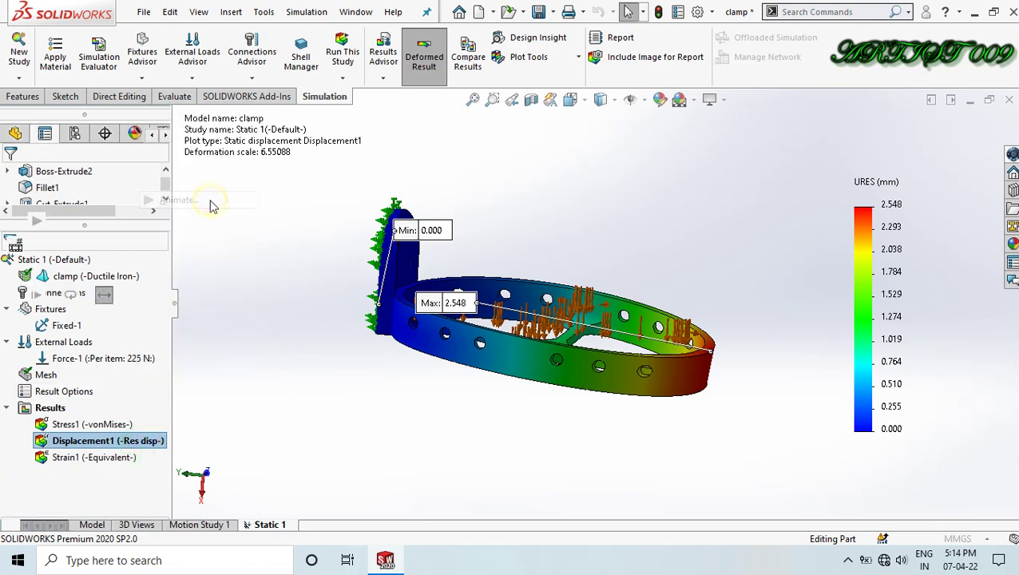
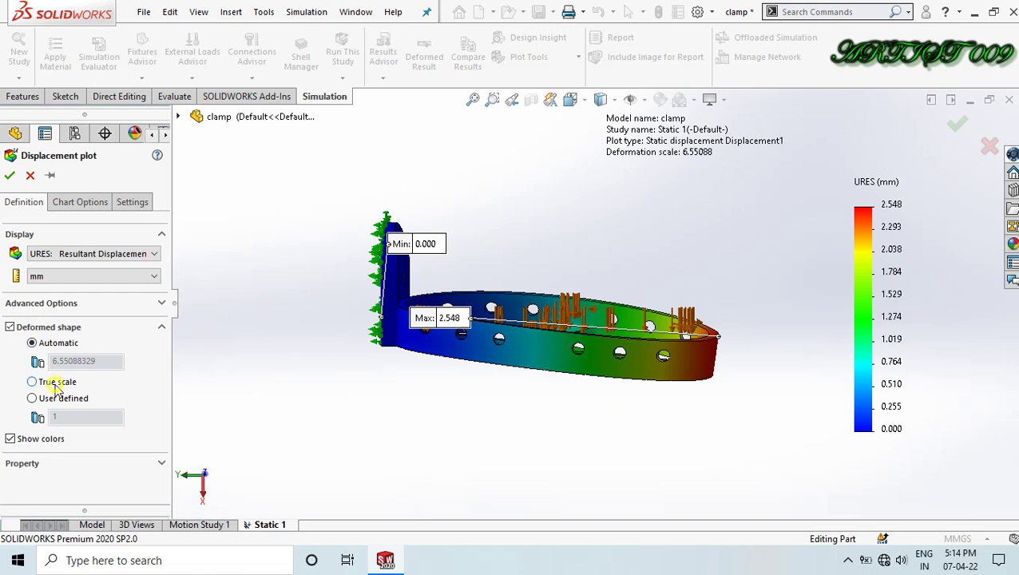
- Set the Displacement1 plot's deformed shape to true scale and apply it to the clamp
{"action": "left_click", "coordinate": [11, 176]}
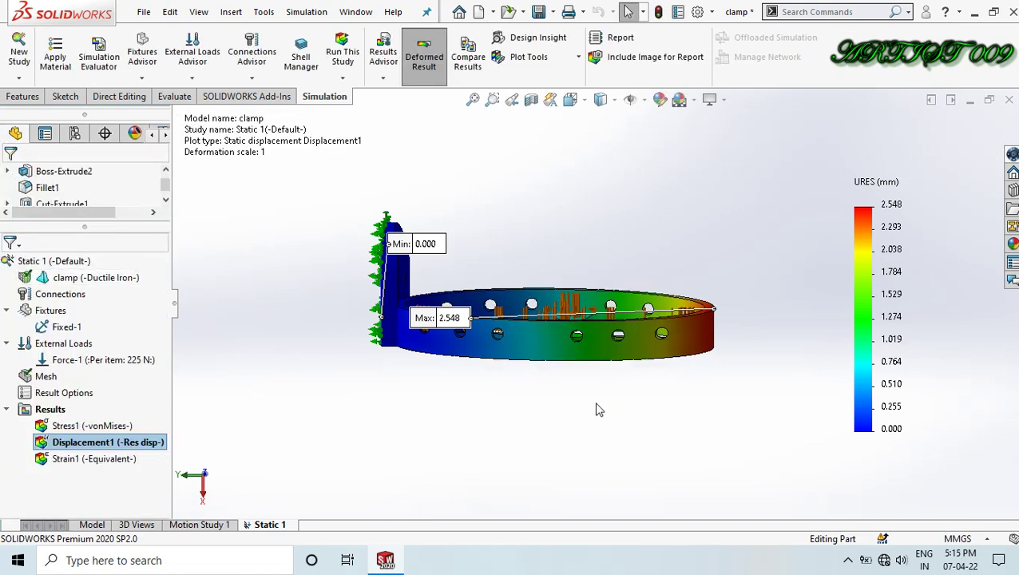
{"action": "mouse_move", "coordinate": [599, 410]}
{"action": "middle_mouse_down"}
{"action": "mouse_move", "coordinate": [604, 377]}
{"action": "mouse_move", "coordinate": [604, 393]}
{"action": "middle_mouse_up"}
{"action": "key", "text": "ctrl+1"}
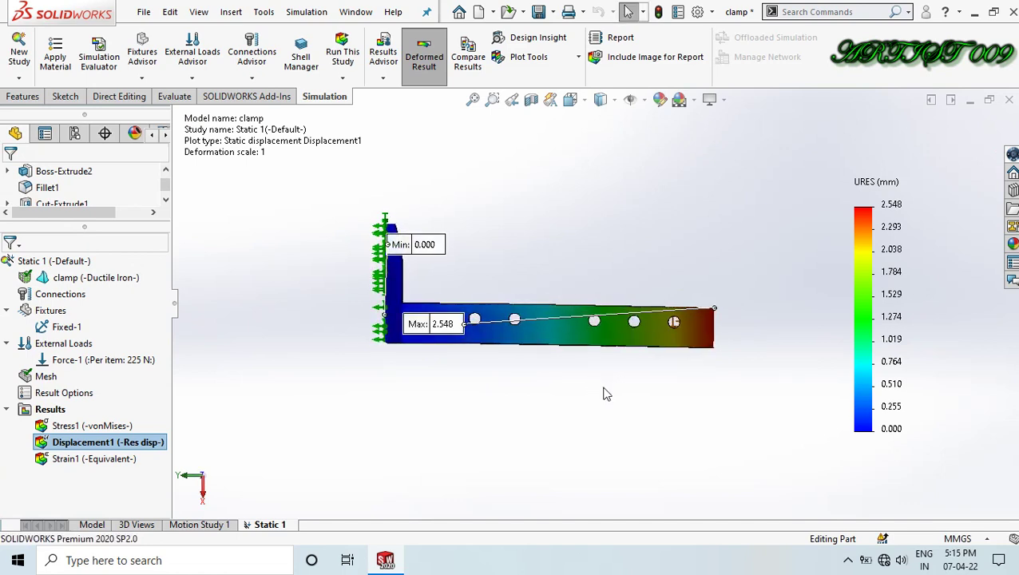
- Animate the true-scale displacement plot to examine how the clamp bends from the side, and close the animation
{"action": "right_click", "coordinate": [140, 444]}
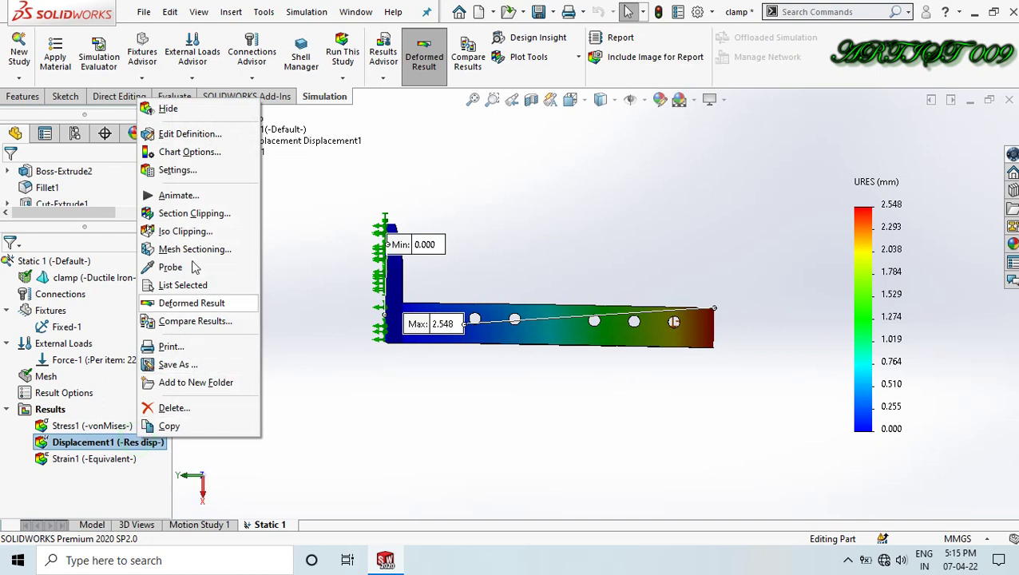
{"action": "left_click", "coordinate": [177, 196]}
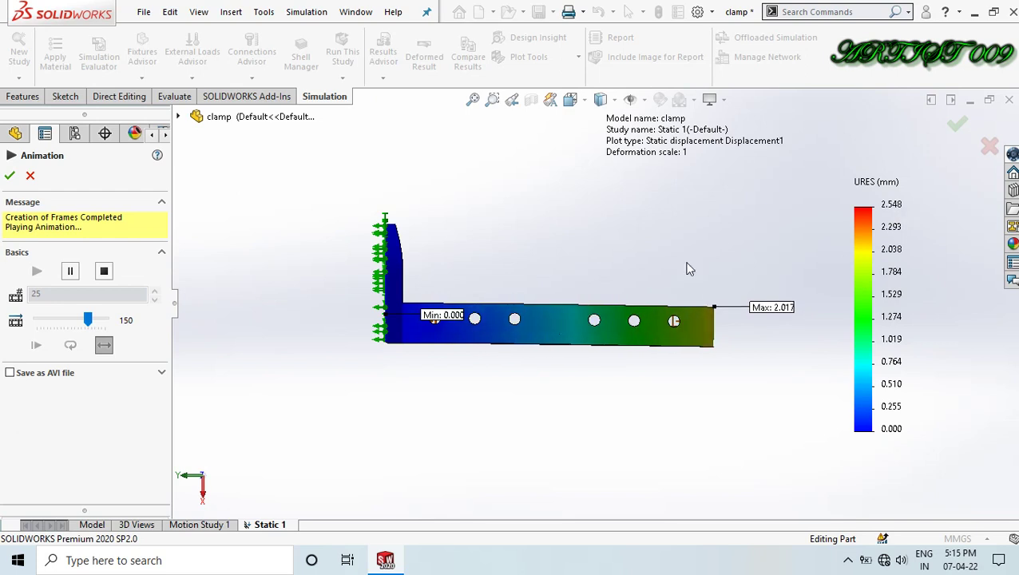
{"action": "left_click", "coordinate": [10, 175]}
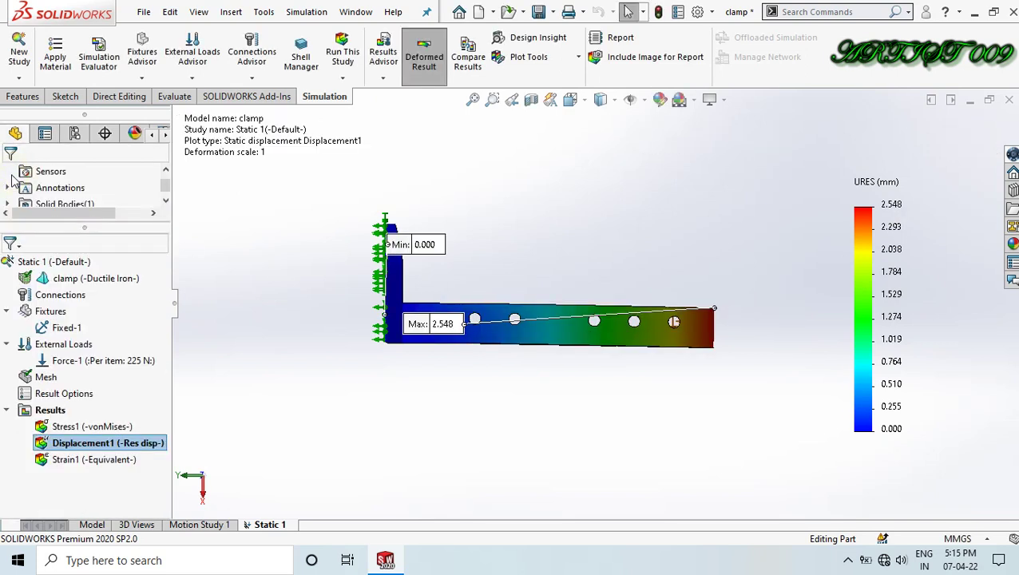
{"action": "right_click", "coordinate": [138, 453]}
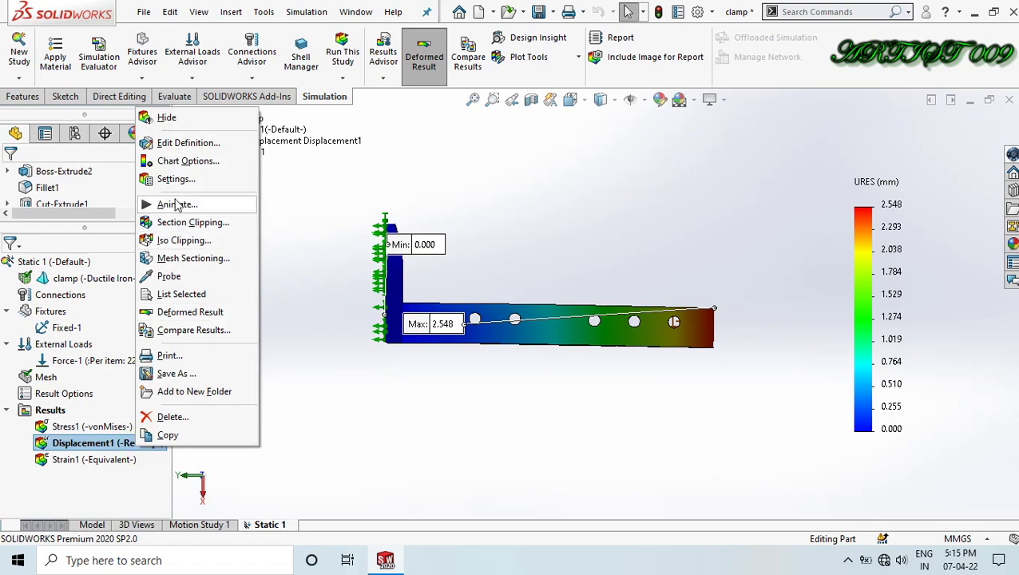
{"action": "left_click", "coordinate": [177, 204]}
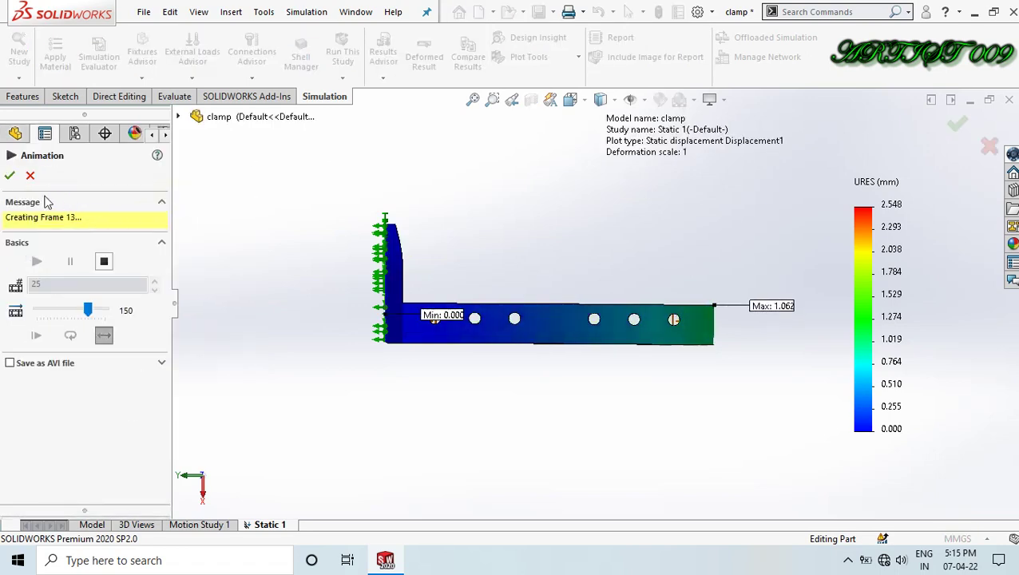
{"action": "left_click", "coordinate": [9, 175]}
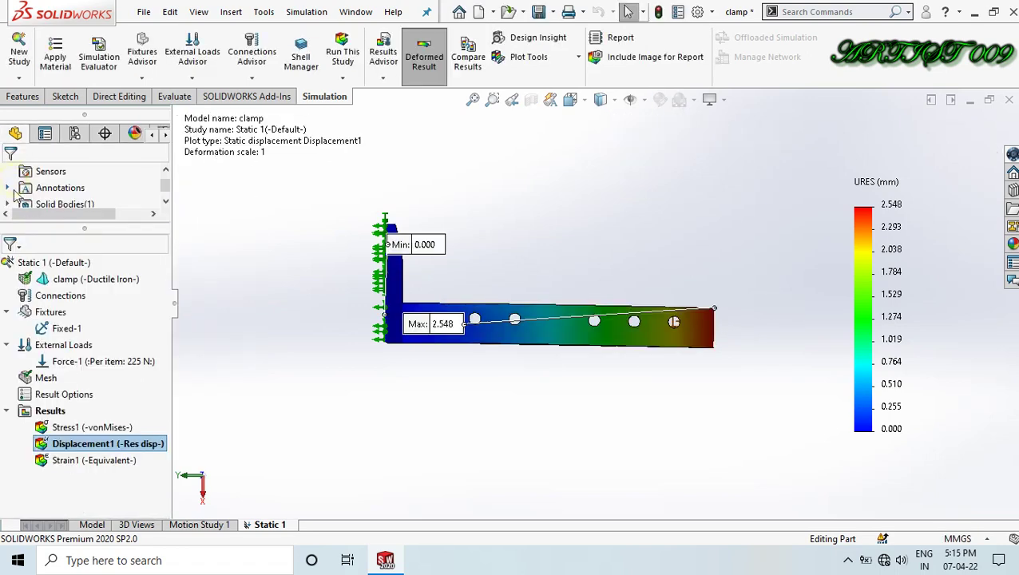
- Return the Displacement1 plot's deformed shape to the automatic scale
{"action": "right_click", "coordinate": [68, 448]}
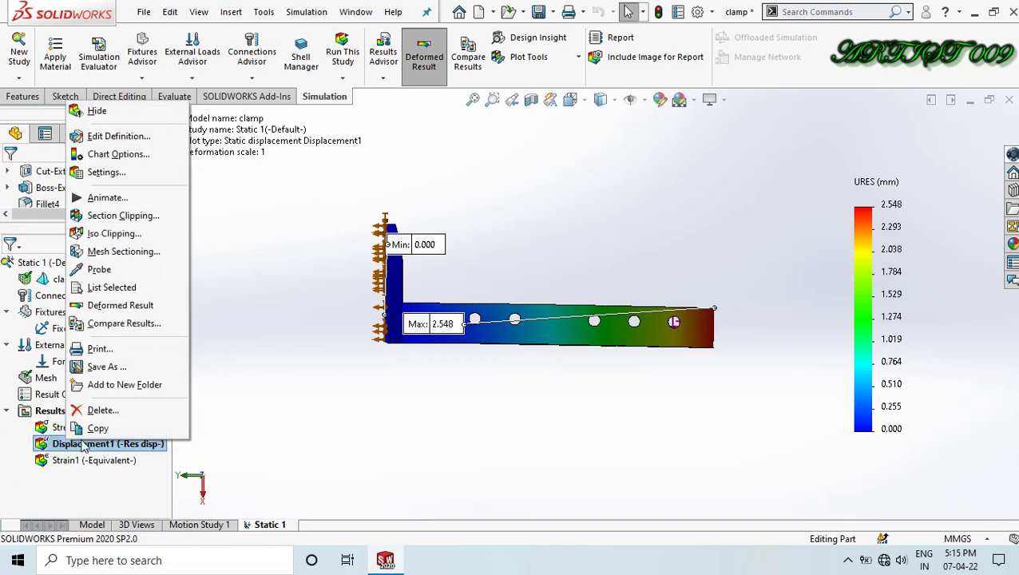
{"action": "left_click", "coordinate": [108, 173]}
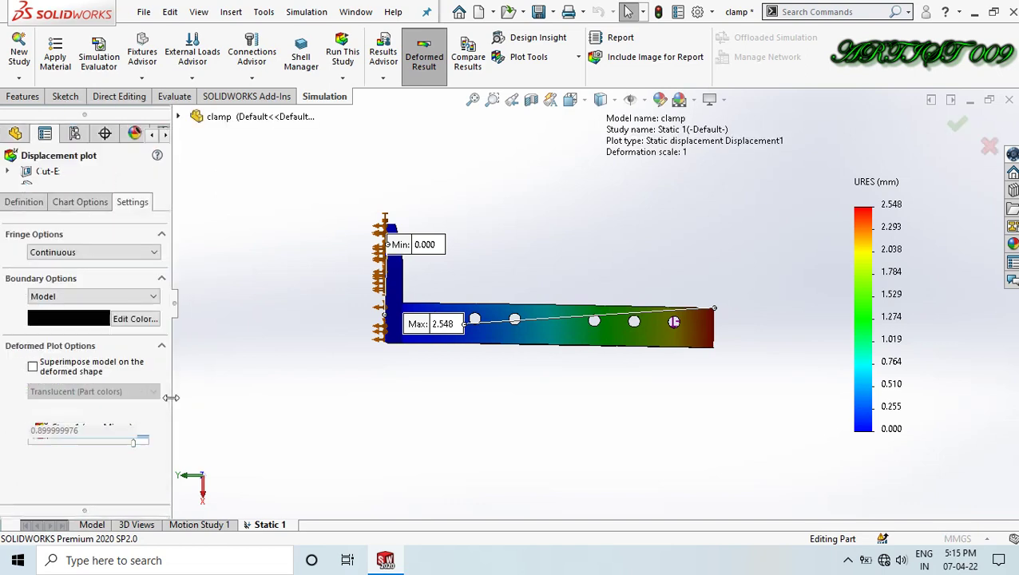
{"action": "left_click", "coordinate": [18, 203]}
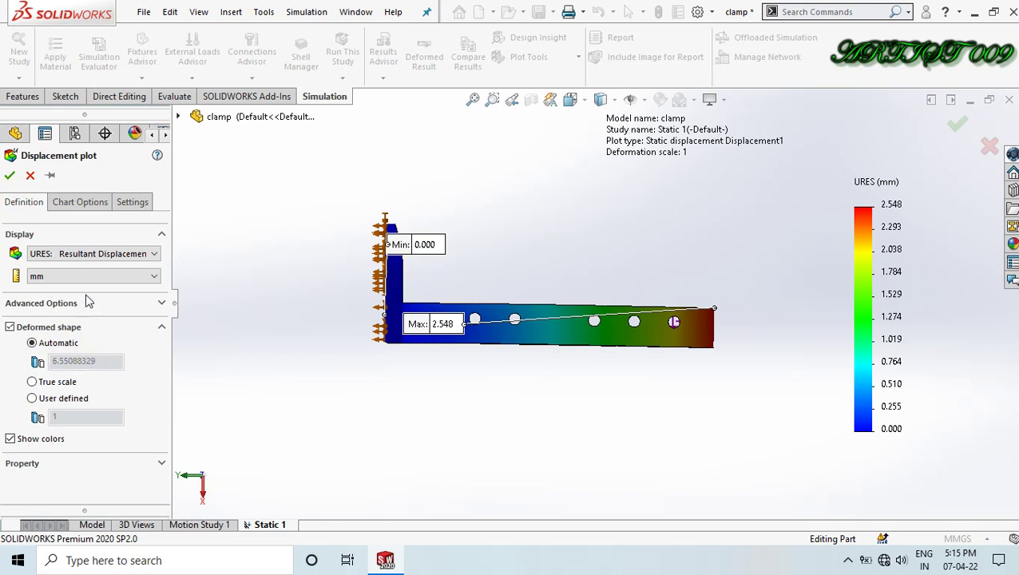
{"action": "left_click", "coordinate": [11, 177]}
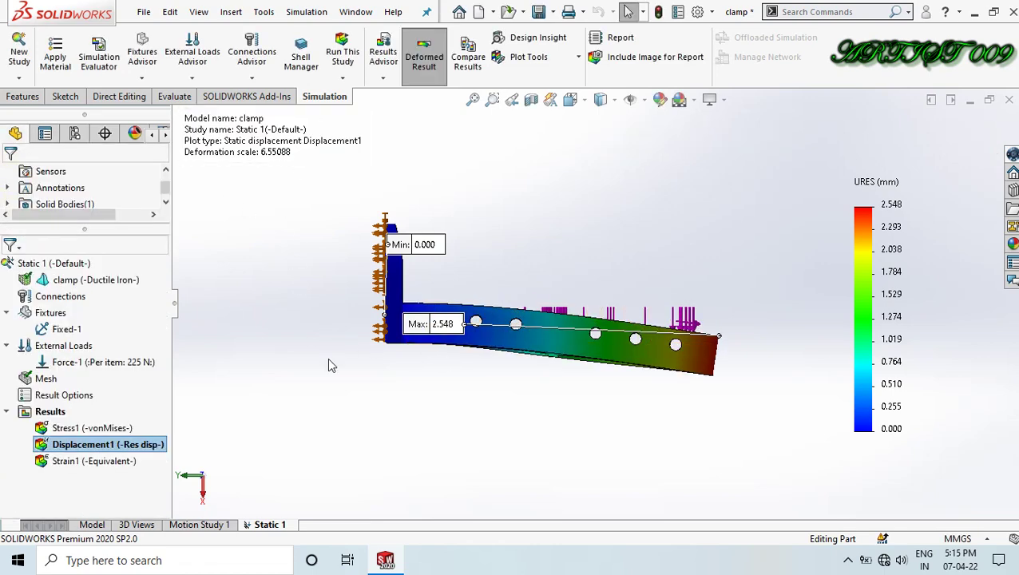
{"action": "middle_click_drag", "start_coordinate": [662, 263], "coordinate": [733, 277]}
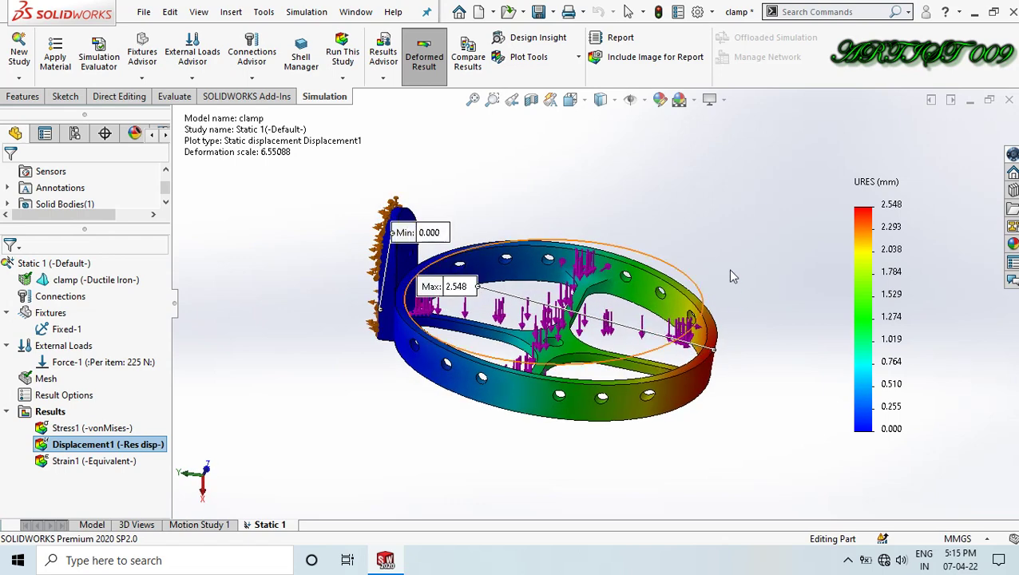
- Display the Strain1 plot and turn on its minimum and maximum annotations
{"action": "double_click", "coordinate": [129, 464]}
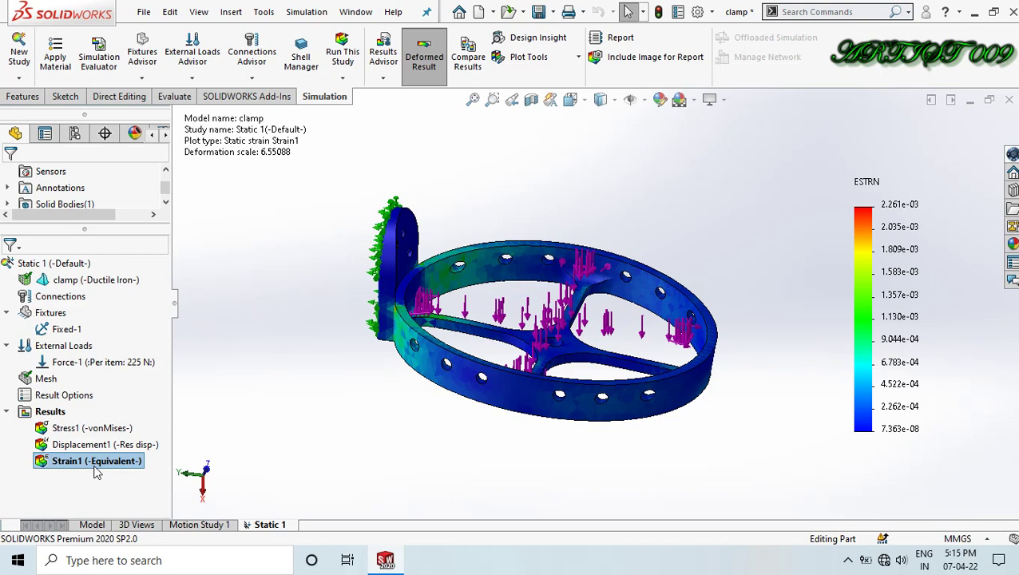
{"action": "right_click", "coordinate": [95, 467]}
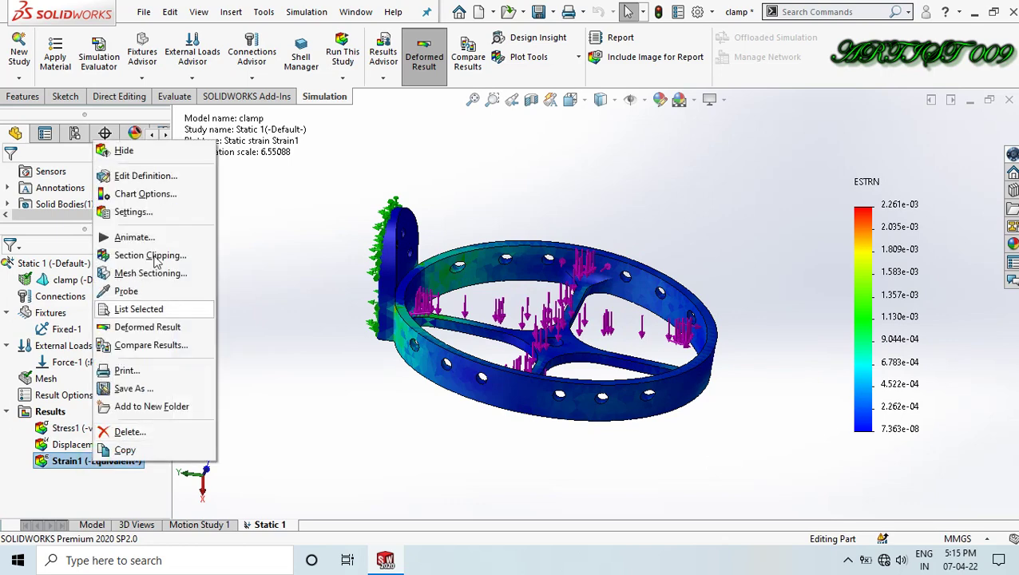
{"action": "left_click", "coordinate": [148, 210]}
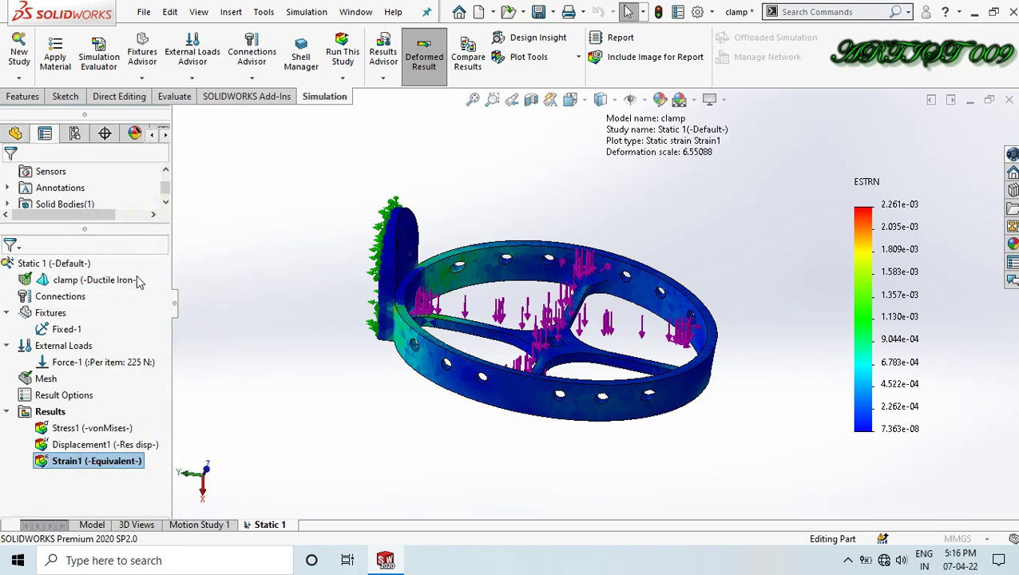
{"action": "left_click", "coordinate": [80, 202]}
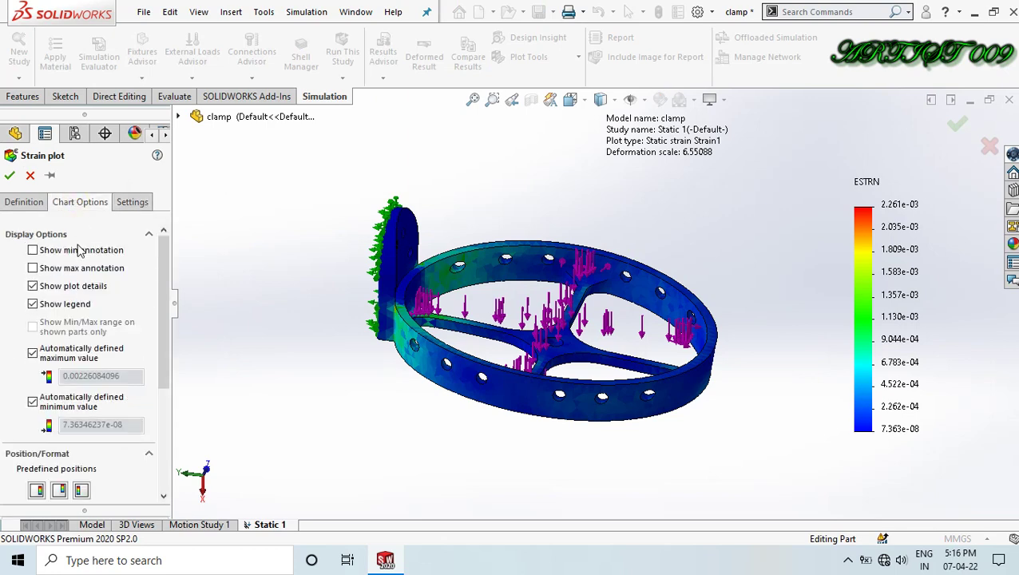
{"action": "left_click", "coordinate": [80, 253]}
{"action": "left_click", "coordinate": [88, 270]}
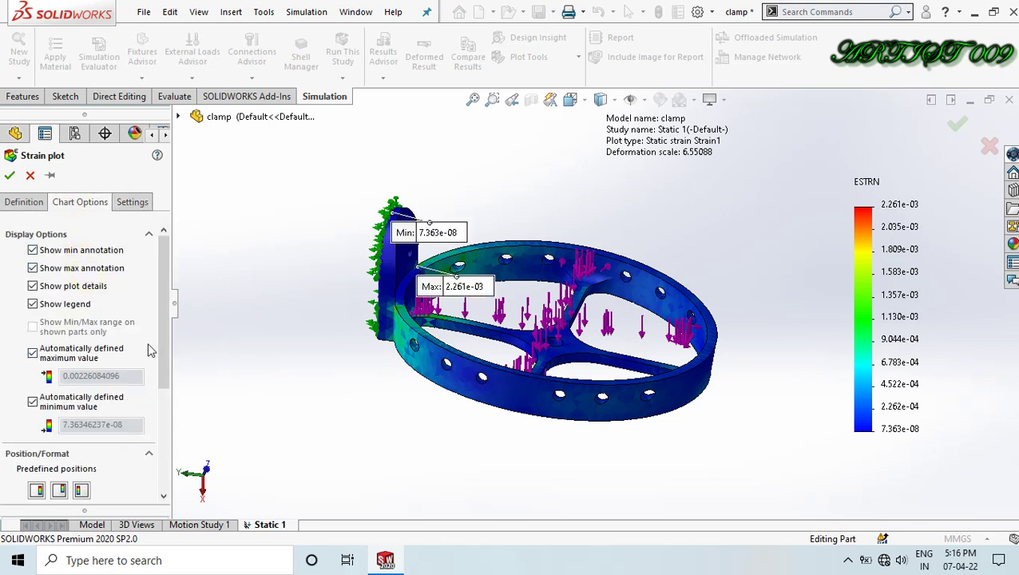
- Change the strain plot's number format to floating
{"action": "scroll", "coordinate": [165, 354], "scroll_direction": "down", "scroll_amount": 5}
{"action": "left_click", "coordinate": [94, 401]}
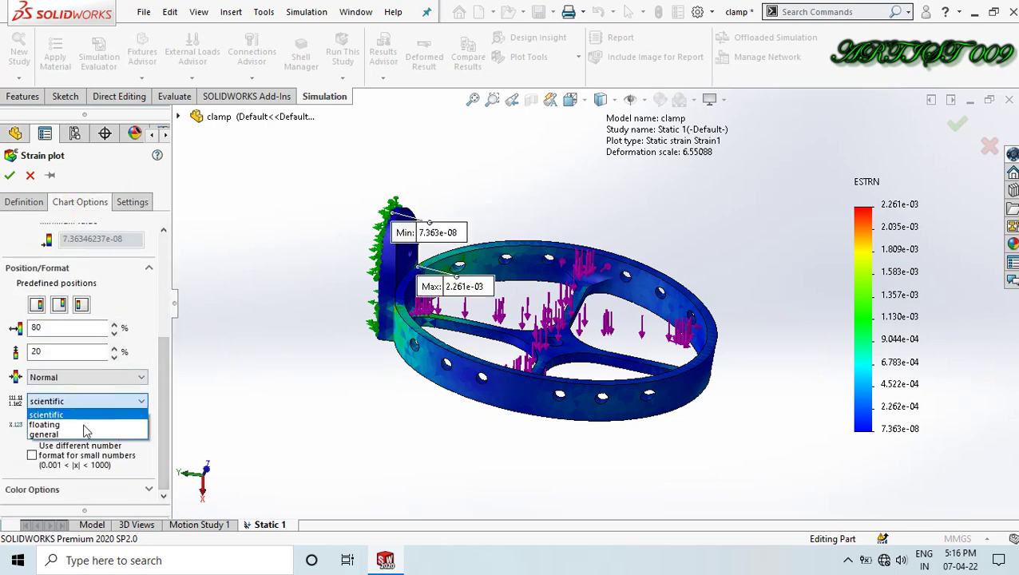
{"action": "left_click", "coordinate": [80, 424]}
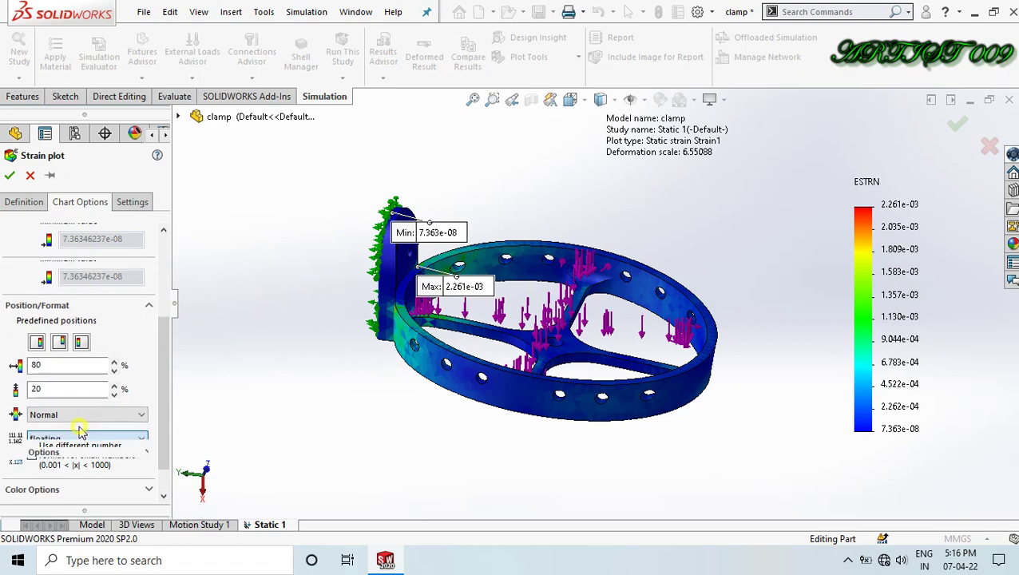
- Switch the strain plot's result component to SEDENS: Strain Energy Density and apply it
{"action": "left_click", "coordinate": [24, 202]}
{"action": "left_click", "coordinate": [56, 254]}
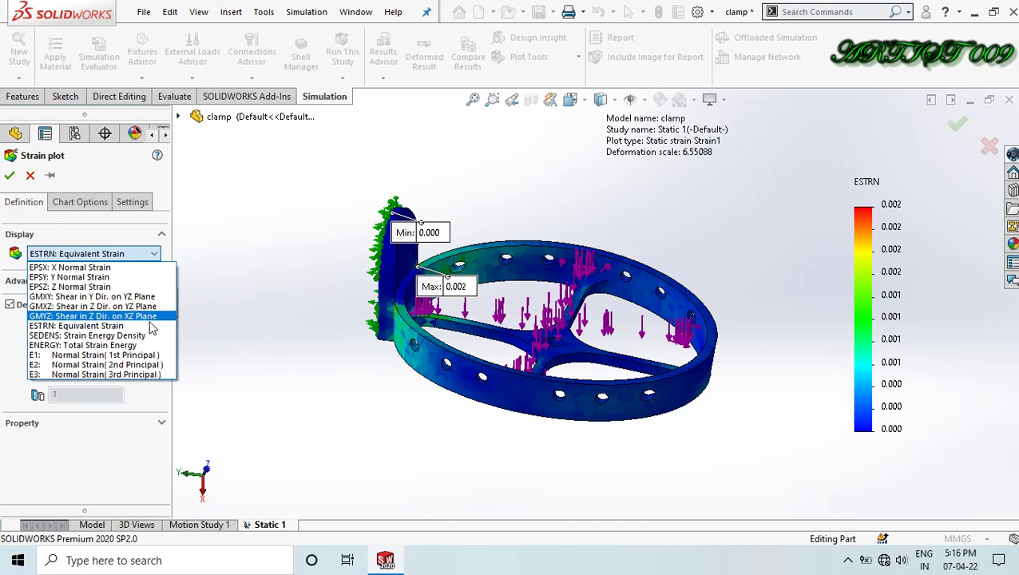
{"action": "left_click", "coordinate": [112, 337]}
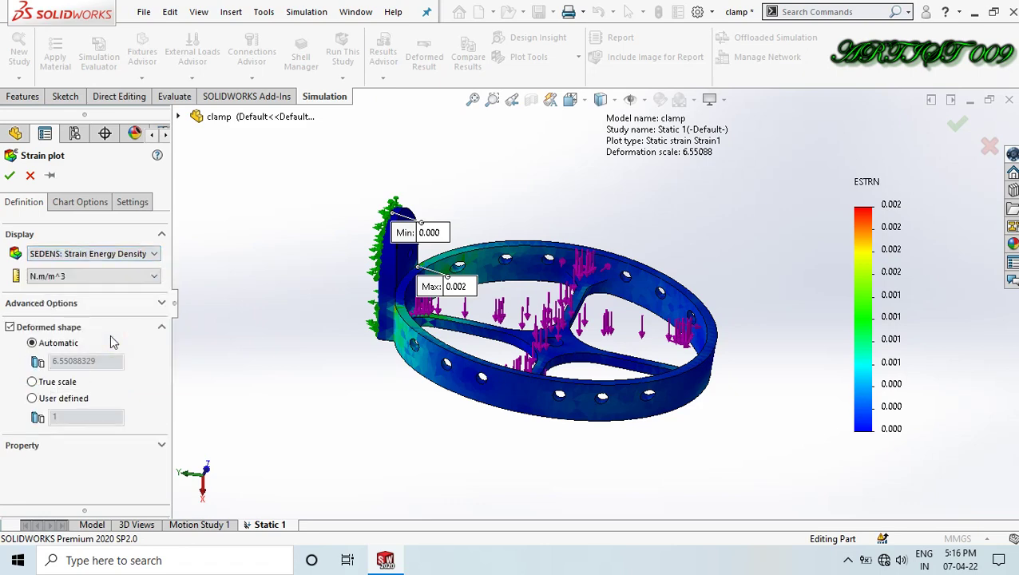
{"action": "left_click", "coordinate": [10, 175]}
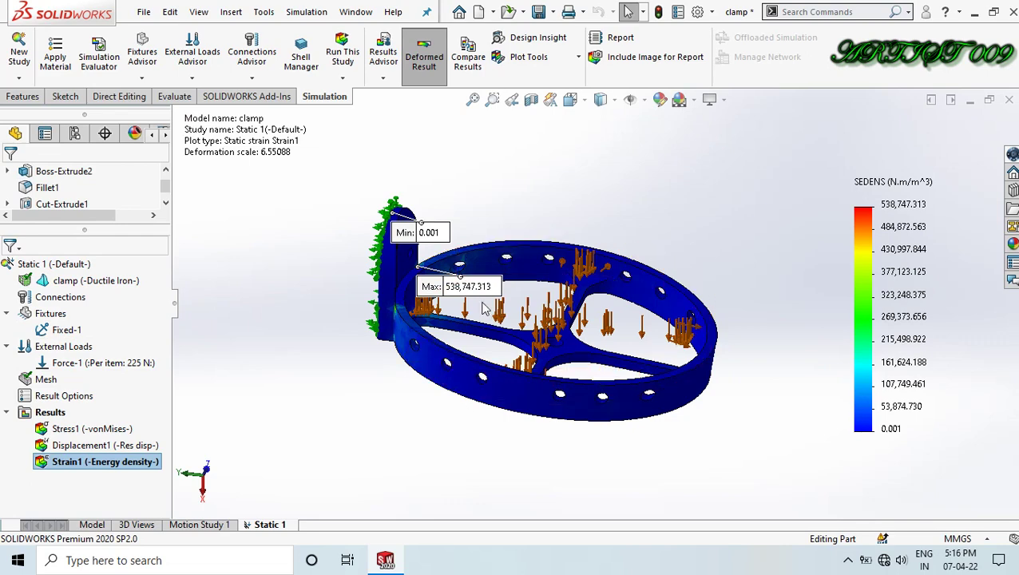
- Animate the strain energy density plot, examine the clamp from another angle, and close the animation
{"action": "scroll", "coordinate": [483, 310], "scroll_direction": "up", "scroll_amount": 4}
{"action": "right_click", "coordinate": [146, 470]}
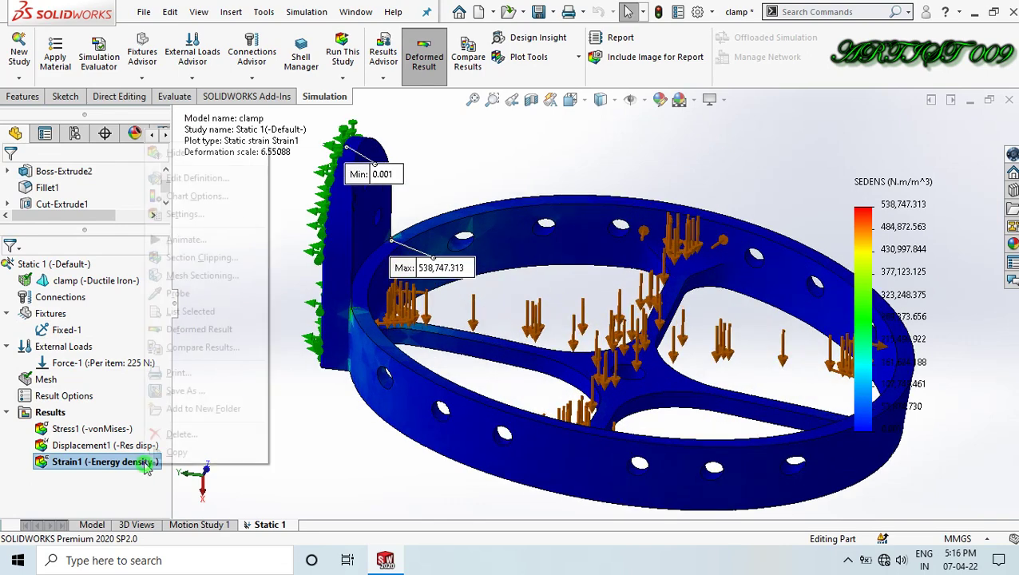
{"action": "left_click", "coordinate": [184, 239]}
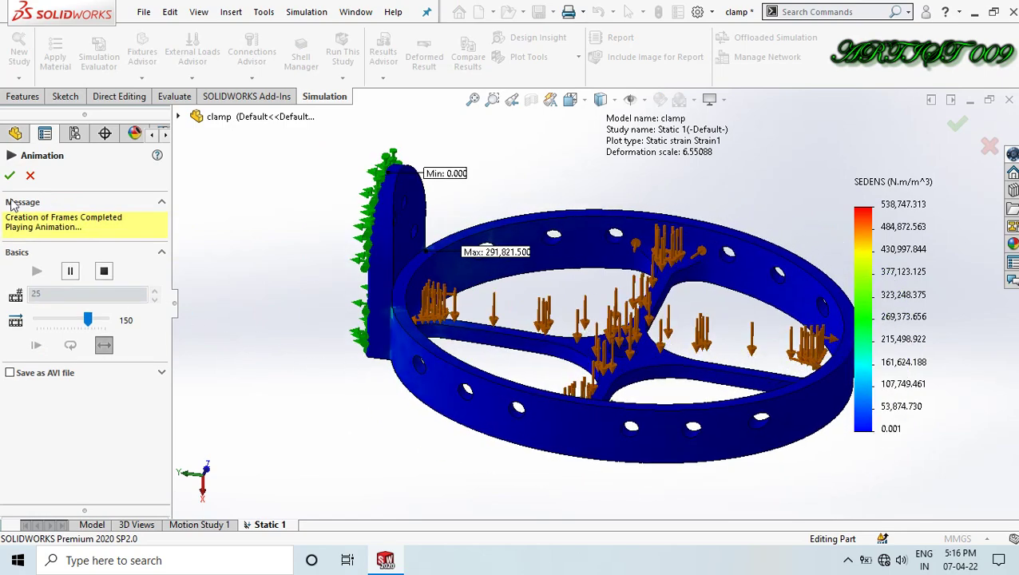
{"action": "middle_click_drag", "start_coordinate": [655, 263], "coordinate": [743, 263]}
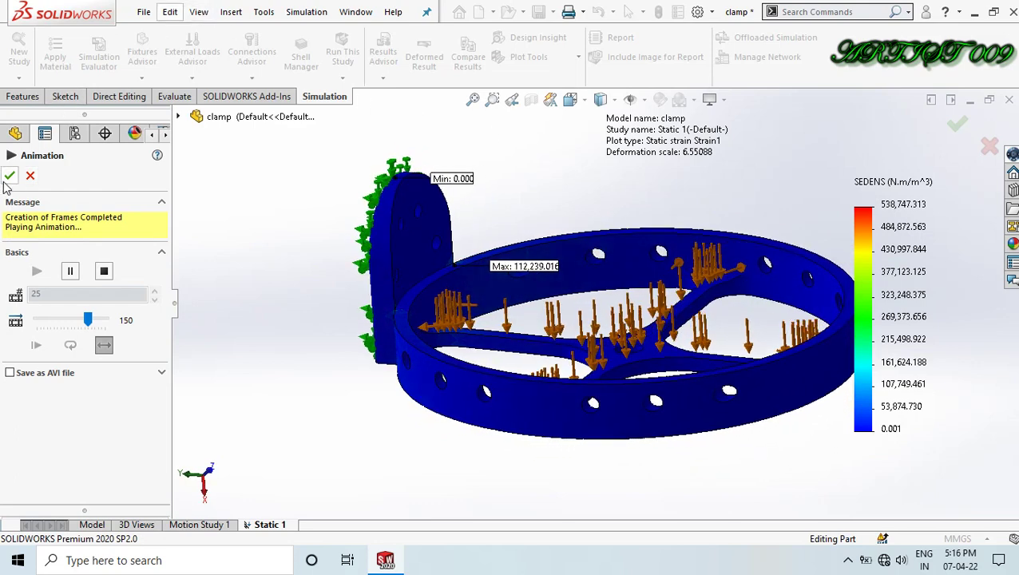
{"action": "left_click", "coordinate": [30, 174]}
- Set the Strain1 plot's result component to ESTRN: Equivalent Strain and apply it
{"action": "right_click", "coordinate": [112, 471]}
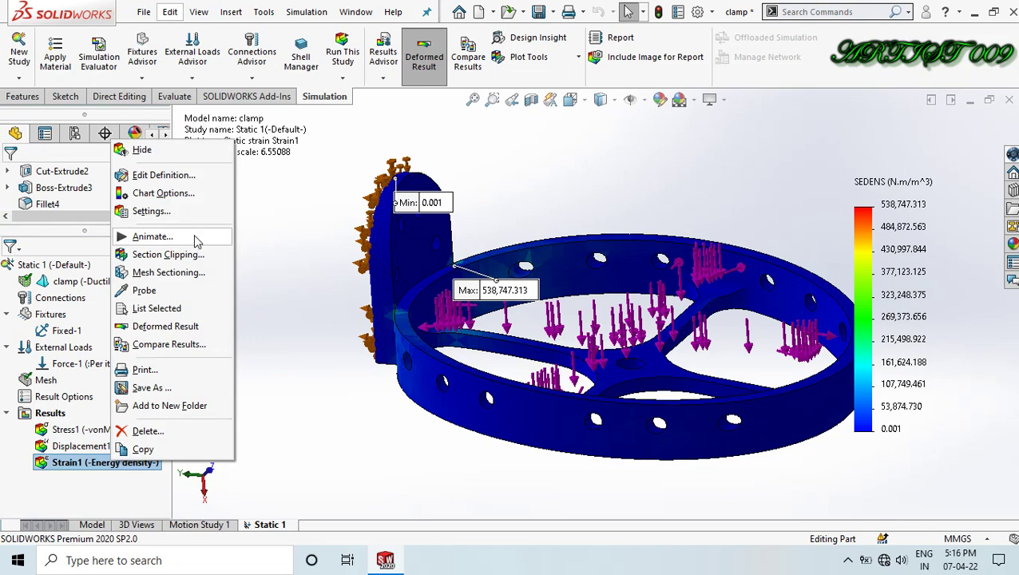
{"action": "left_click", "coordinate": [146, 211]}
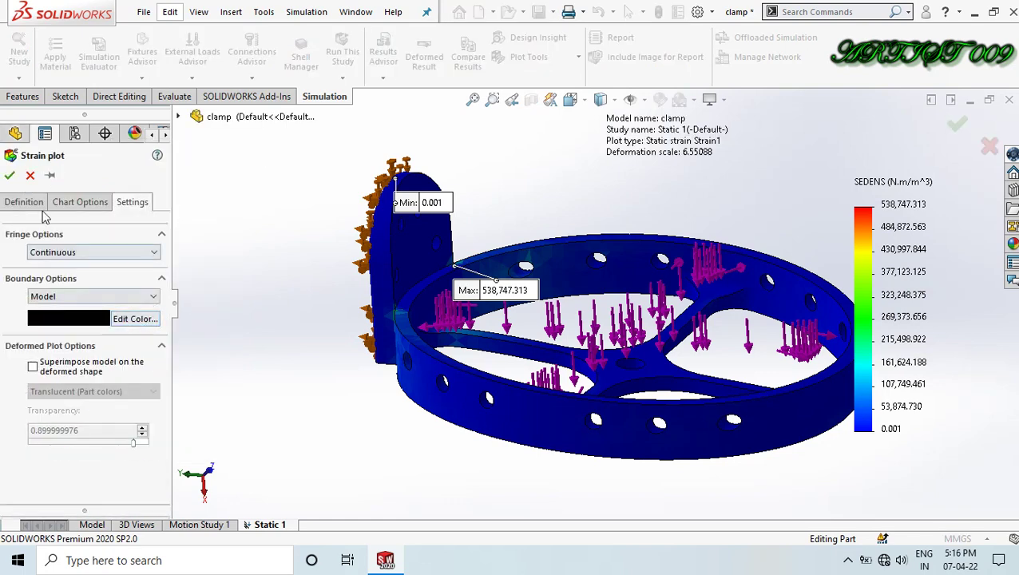
{"action": "left_click", "coordinate": [65, 203]}
{"action": "left_click", "coordinate": [33, 205]}
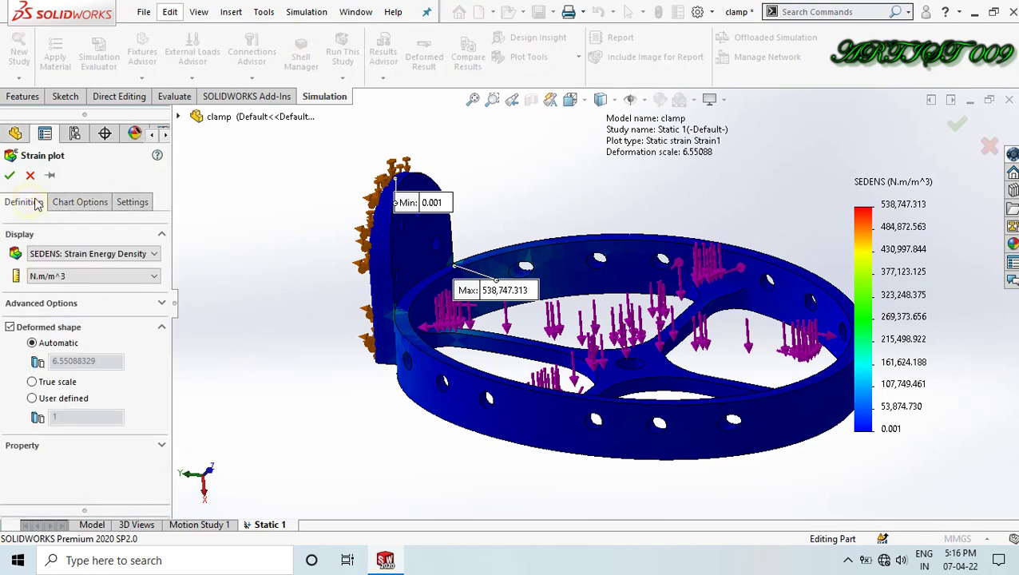
{"action": "left_click", "coordinate": [58, 259]}
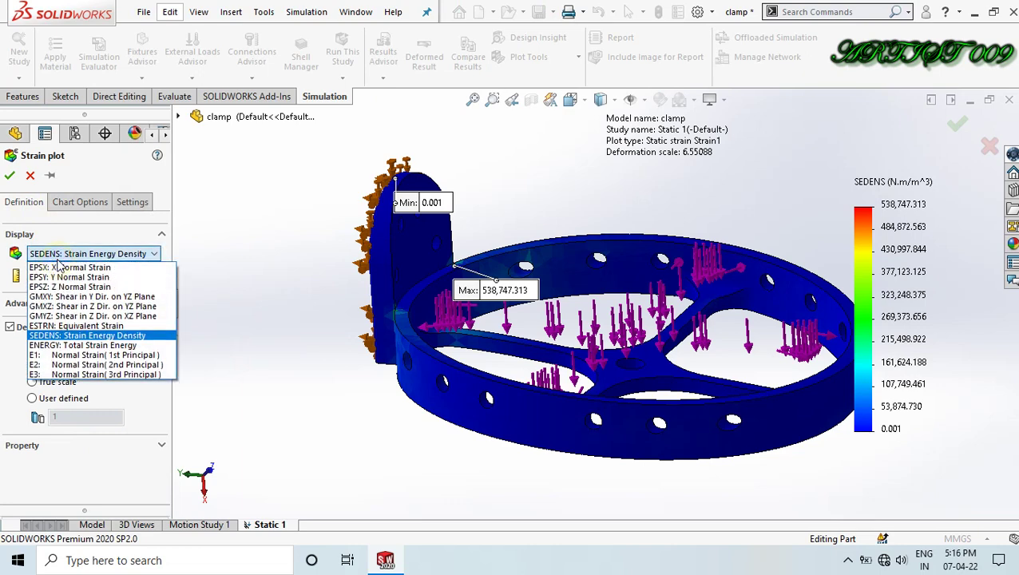
{"action": "left_click", "coordinate": [77, 326]}
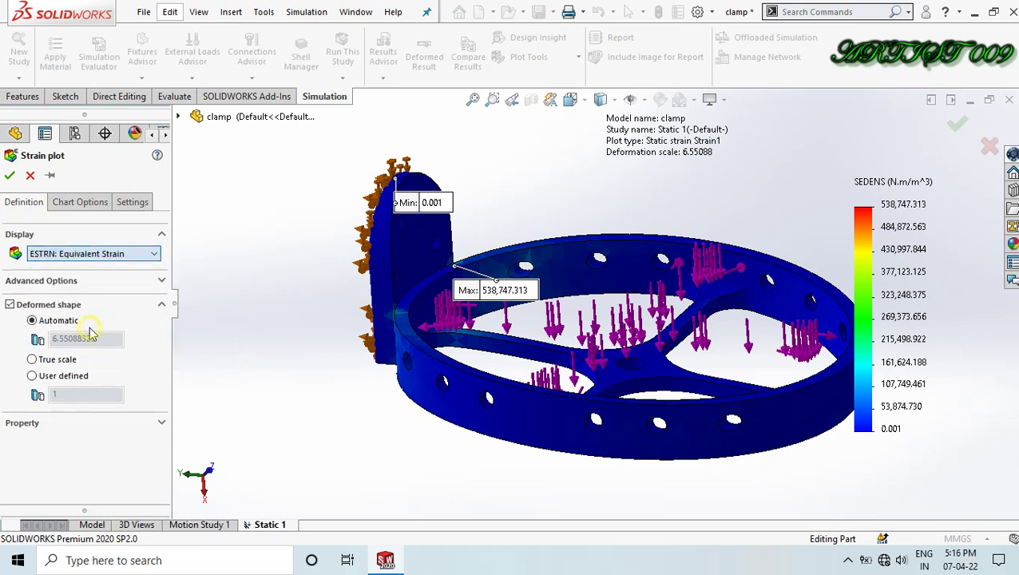
{"action": "left_click", "coordinate": [11, 176]}
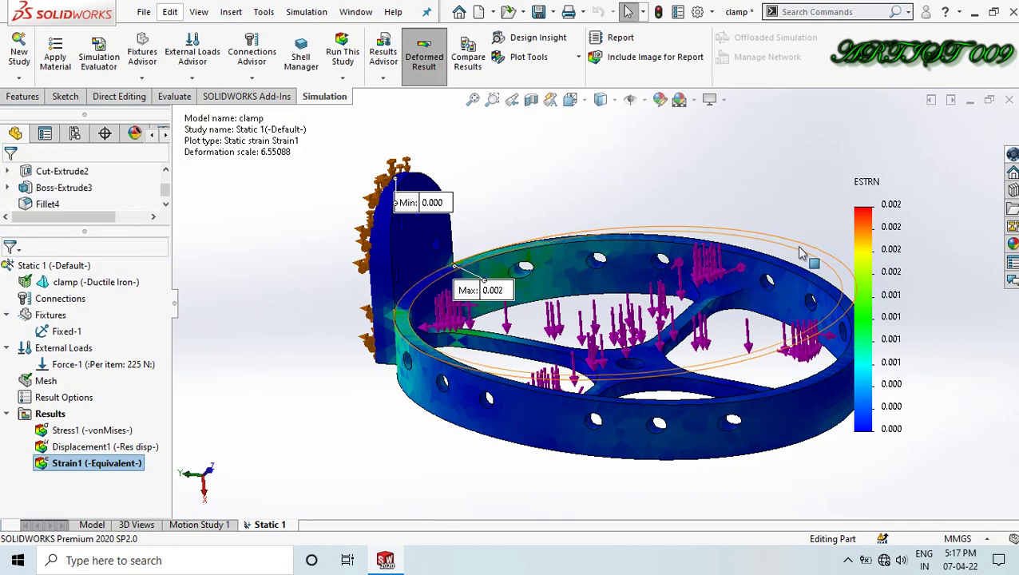
- Animate the equivalent strain plot, examine the deforming clamp up close and from several angles, and close the animation
{"action": "right_click", "coordinate": [104, 464]}
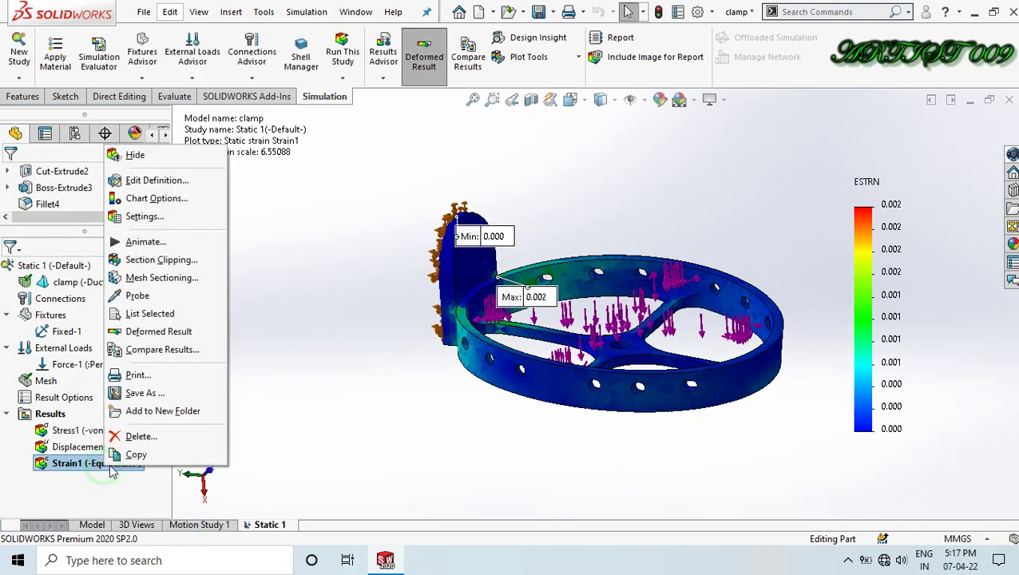
{"action": "left_click", "coordinate": [146, 242]}
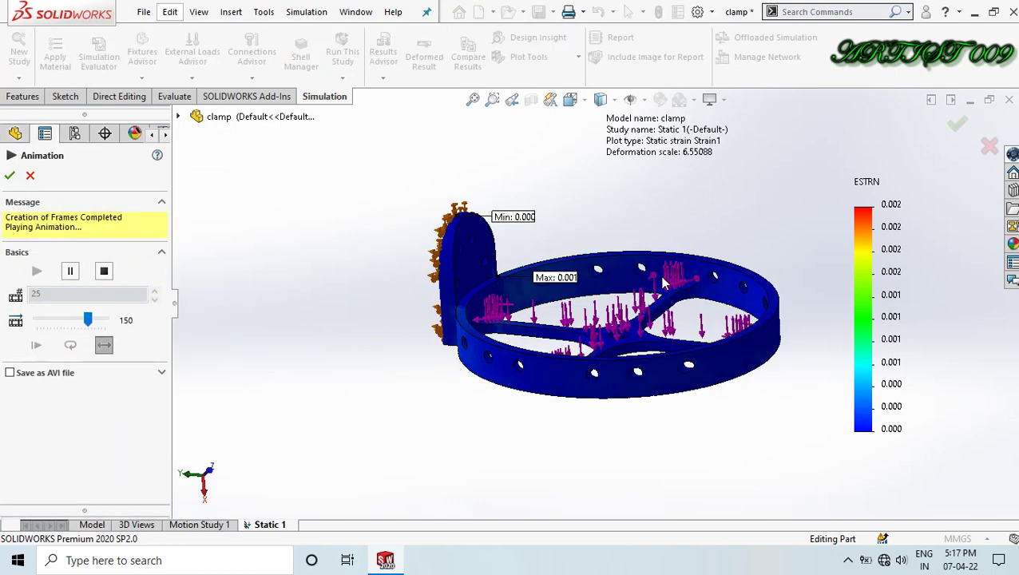
{"action": "scroll", "coordinate": [577, 276], "scroll_direction": "down", "scroll_amount": 4}
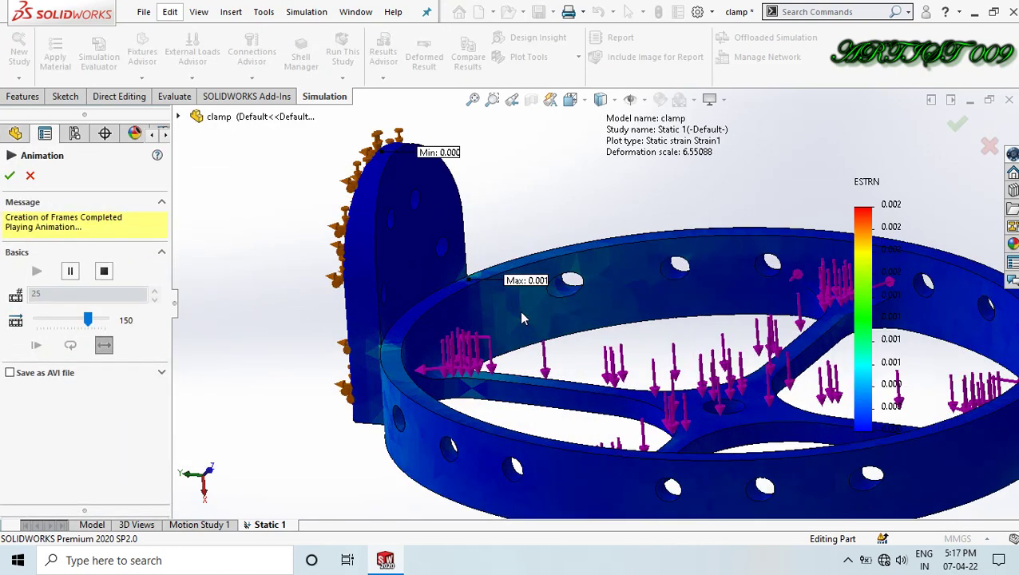
{"action": "scroll", "coordinate": [535, 319], "scroll_direction": "down", "scroll_amount": 2}
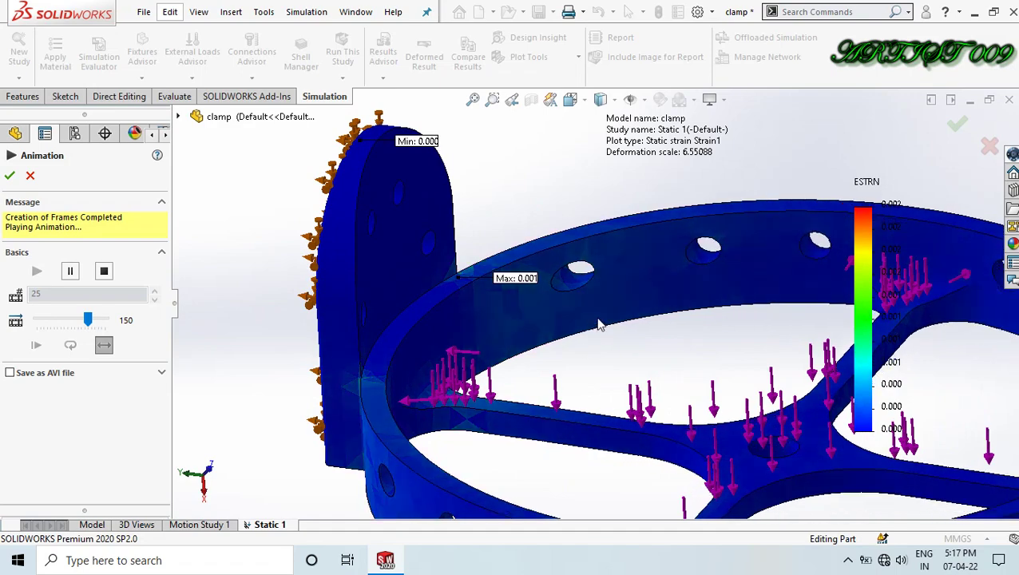
{"action": "scroll", "coordinate": [599, 324], "scroll_direction": "down", "scroll_amount": 1}
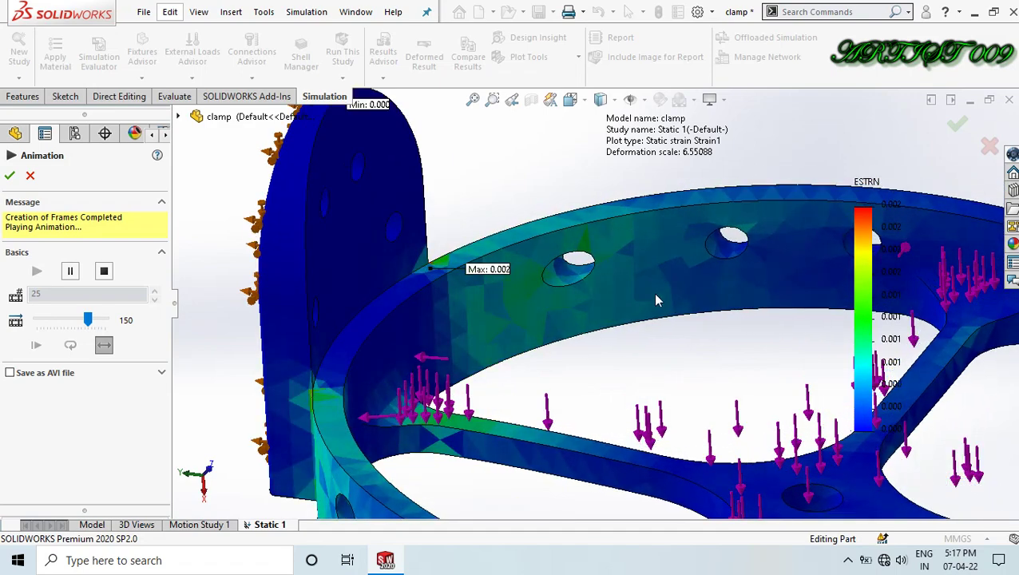
{"action": "scroll", "coordinate": [655, 301], "scroll_direction": "up", "scroll_amount": 5}
{"action": "scroll", "coordinate": [524, 306], "scroll_direction": "down", "scroll_amount": 5}
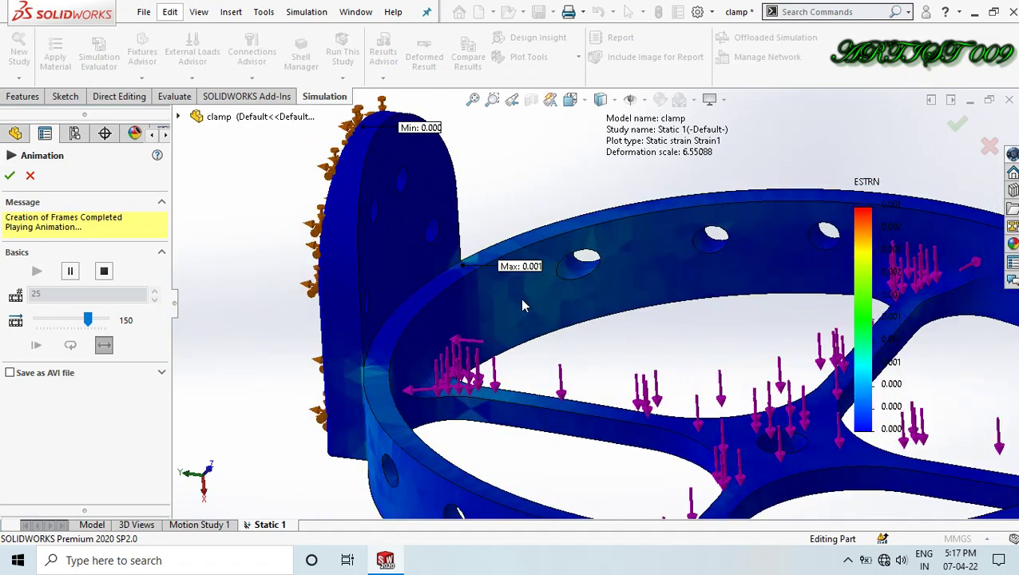
{"action": "middle_click_drag", "start_coordinate": [523, 306], "coordinate": [561, 411]}
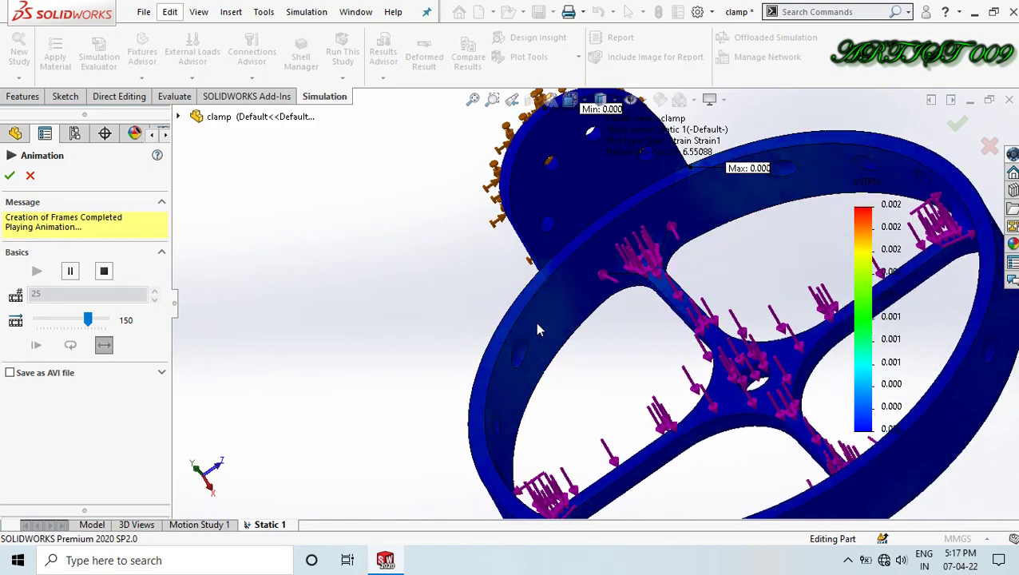
{"action": "middle_click_drag", "start_coordinate": [537, 329], "coordinate": [743, 258]}
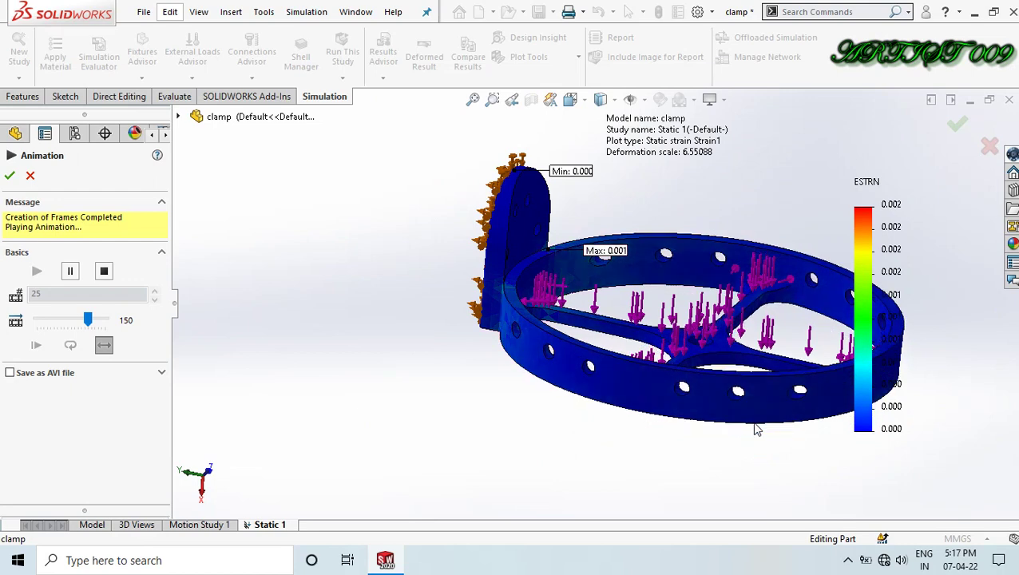
{"action": "left_click", "coordinate": [10, 176]}
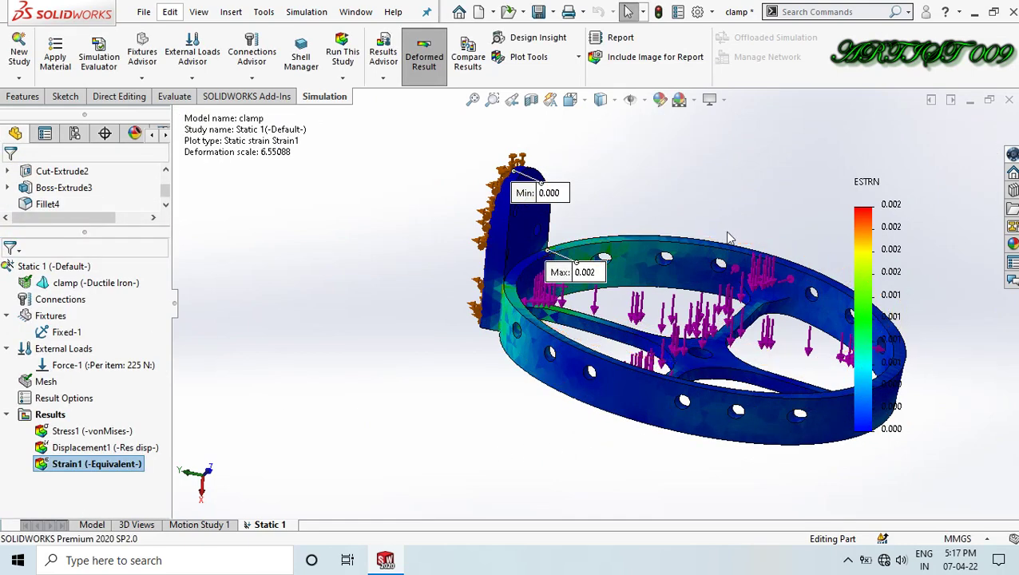
{"action": "middle_click_drag", "start_coordinate": [741, 342], "coordinate": [753, 337]}
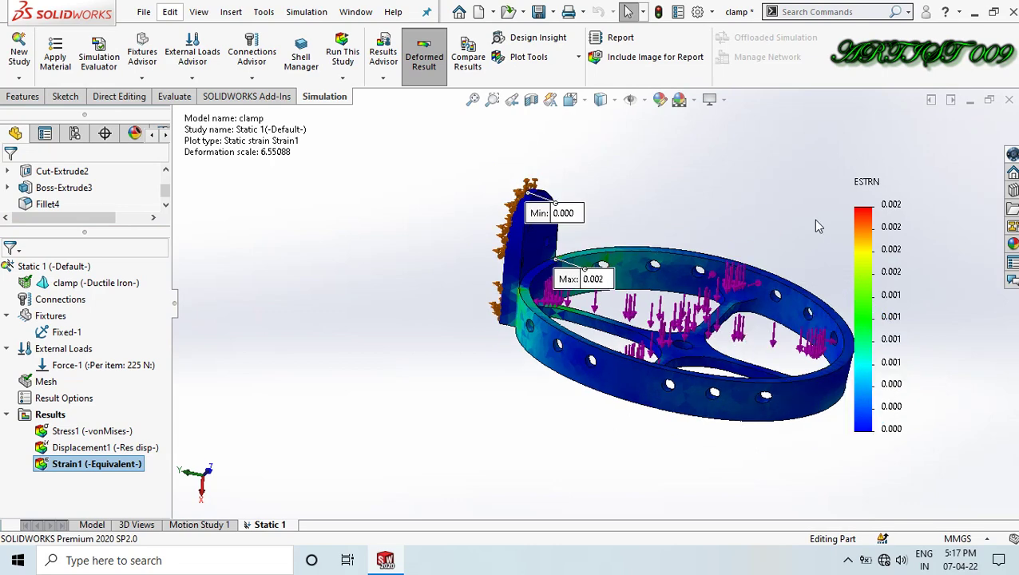
{"action": "middle_click_drag", "start_coordinate": [816, 226], "coordinate": [802, 231]}
{"action": "scroll", "coordinate": [734, 318], "scroll_direction": "up", "scroll_amount": 2}
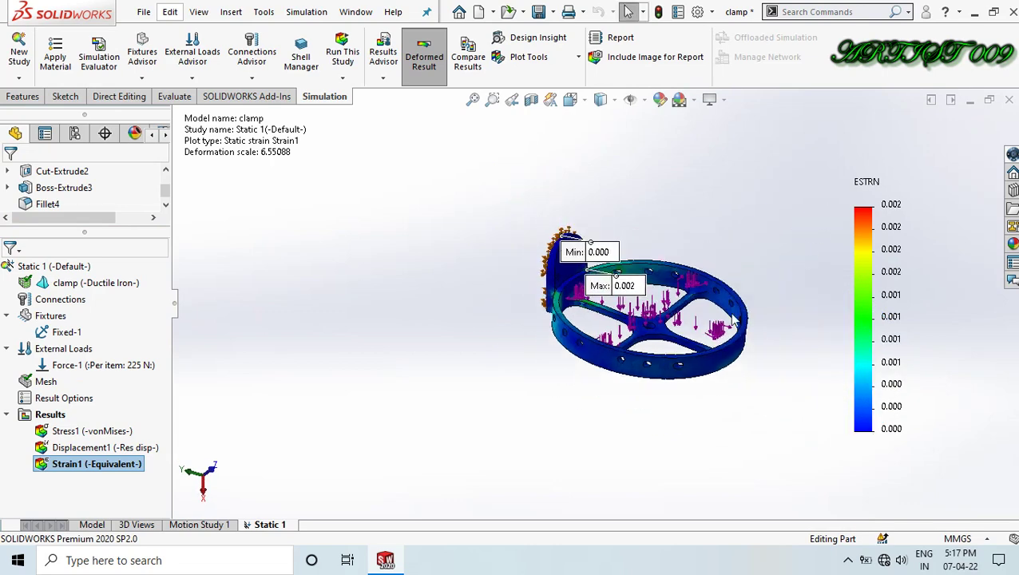
{"action": "scroll", "coordinate": [662, 318], "scroll_direction": "down", "scroll_amount": 4}
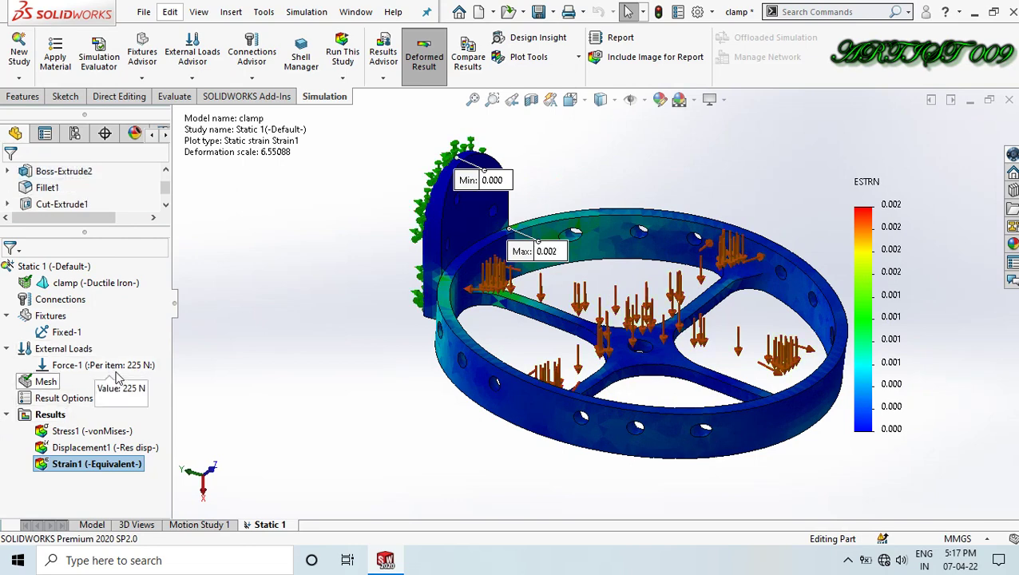
- Set the spoke force Force-1 to 250 N per item and rerun the static study
{"action": "left_click", "coordinate": [117, 367]}
{"action": "right_click", "coordinate": [117, 369]}
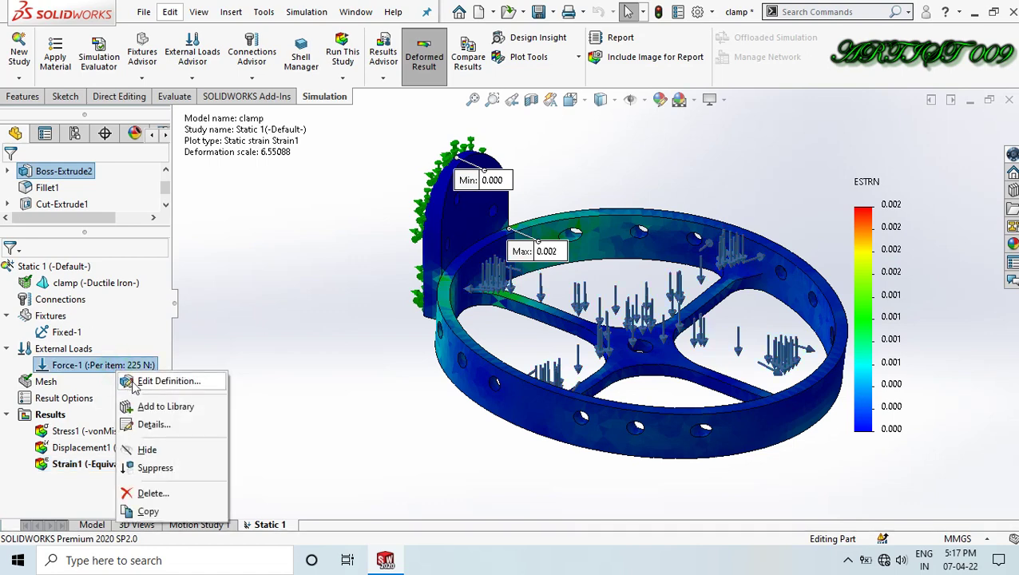
{"action": "left_click", "coordinate": [135, 382]}
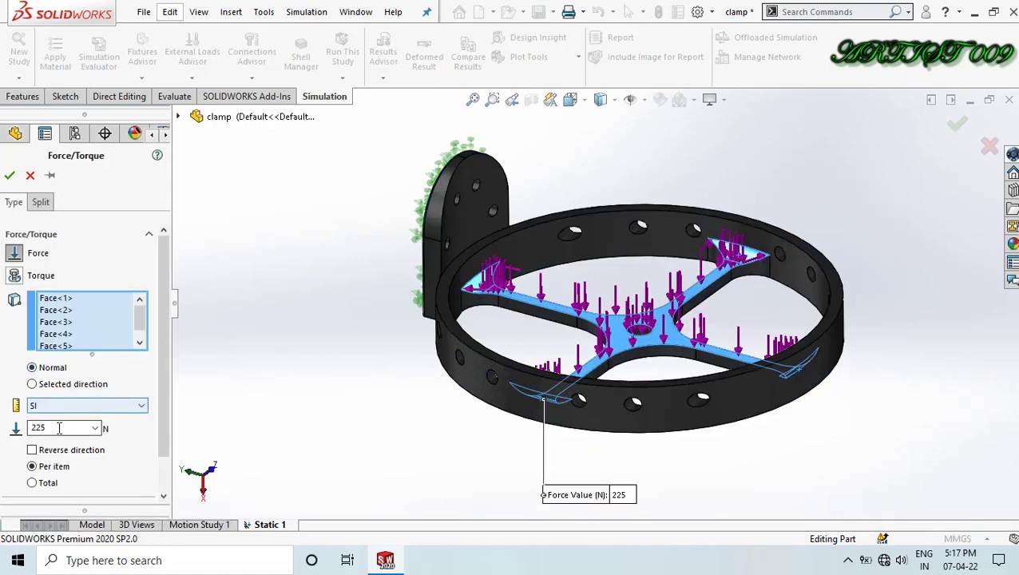
{"action": "double_click", "coordinate": [59, 428]}
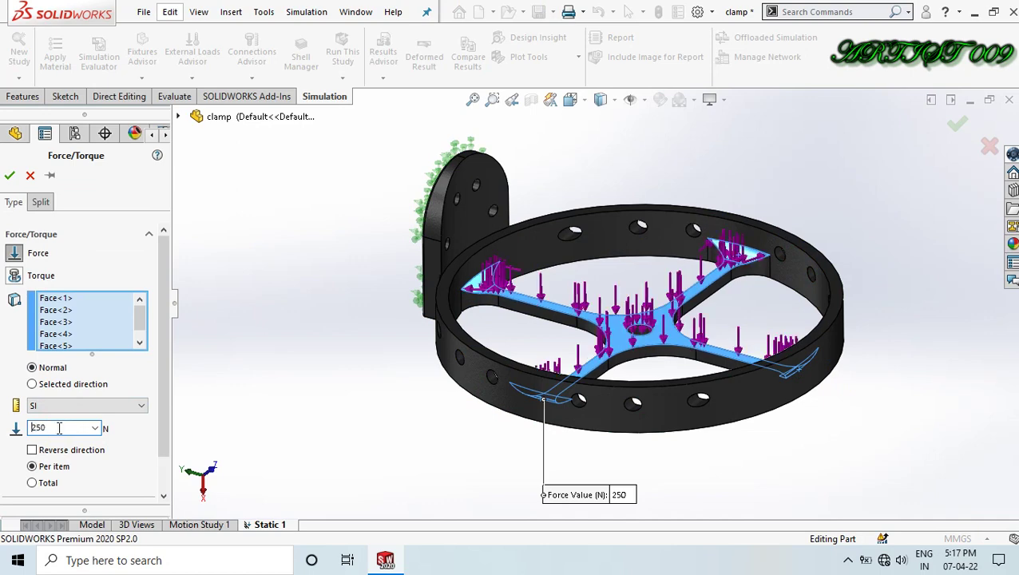
{"action": "left_click", "coordinate": [9, 176]}
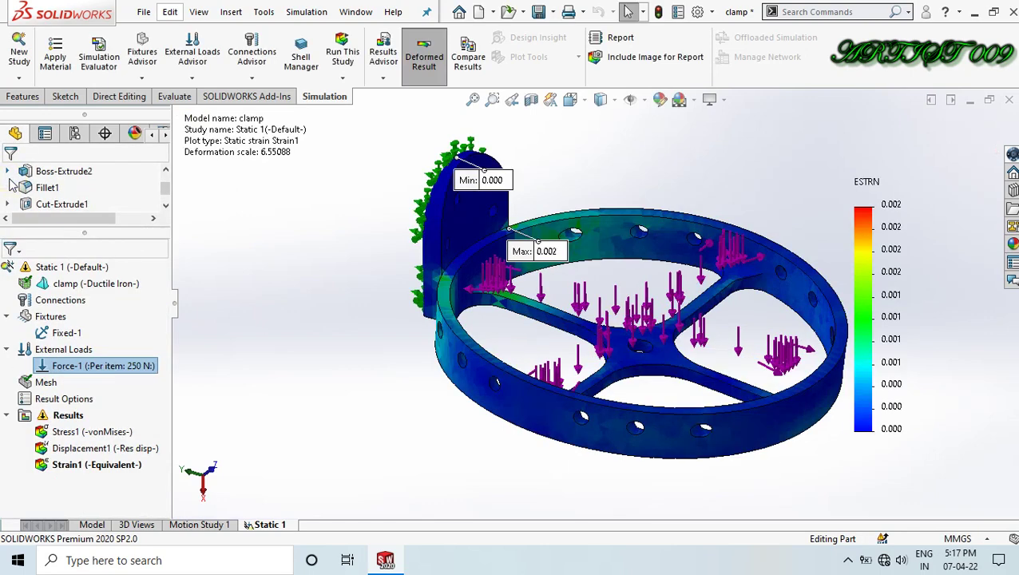
{"action": "left_click", "coordinate": [327, 45]}
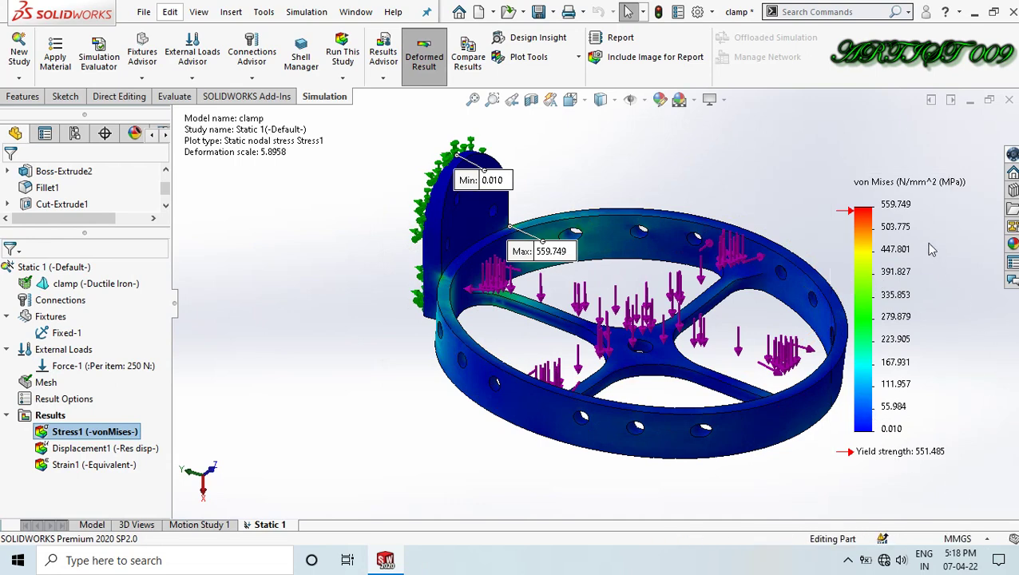
- Examine the von Mises stress plot, especially the maximum stress location where the mounting plate meets the ring
{"action": "scroll", "coordinate": [562, 254], "scroll_direction": "down", "scroll_amount": 3}
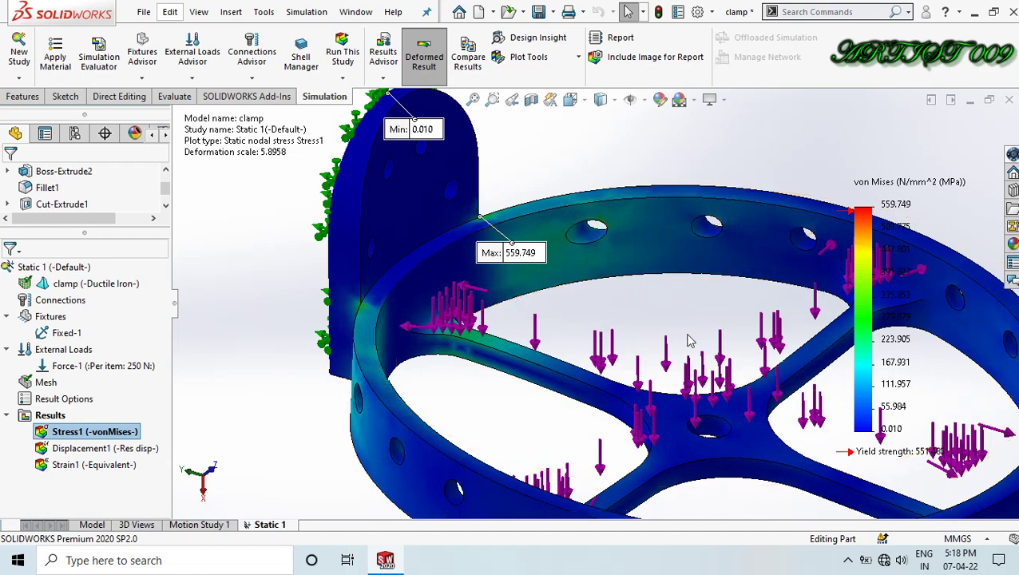
{"action": "scroll", "coordinate": [691, 334], "scroll_direction": "up", "scroll_amount": 3}
{"action": "scroll", "coordinate": [795, 462], "scroll_direction": "up", "scroll_amount": 1}
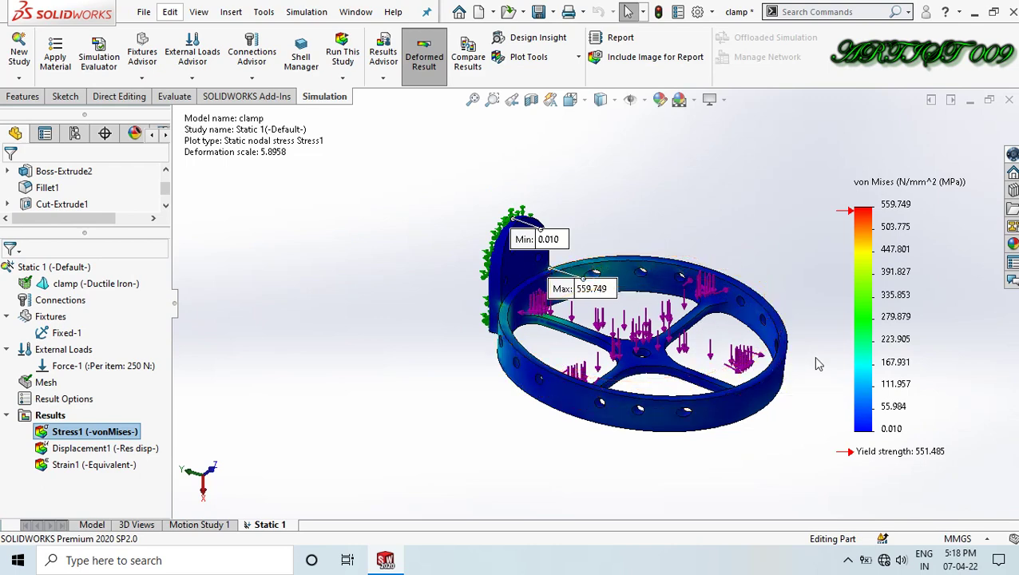
{"action": "scroll", "coordinate": [813, 356], "scroll_direction": "down", "scroll_amount": 2}
{"action": "scroll", "coordinate": [517, 289], "scroll_direction": "down", "scroll_amount": 8}
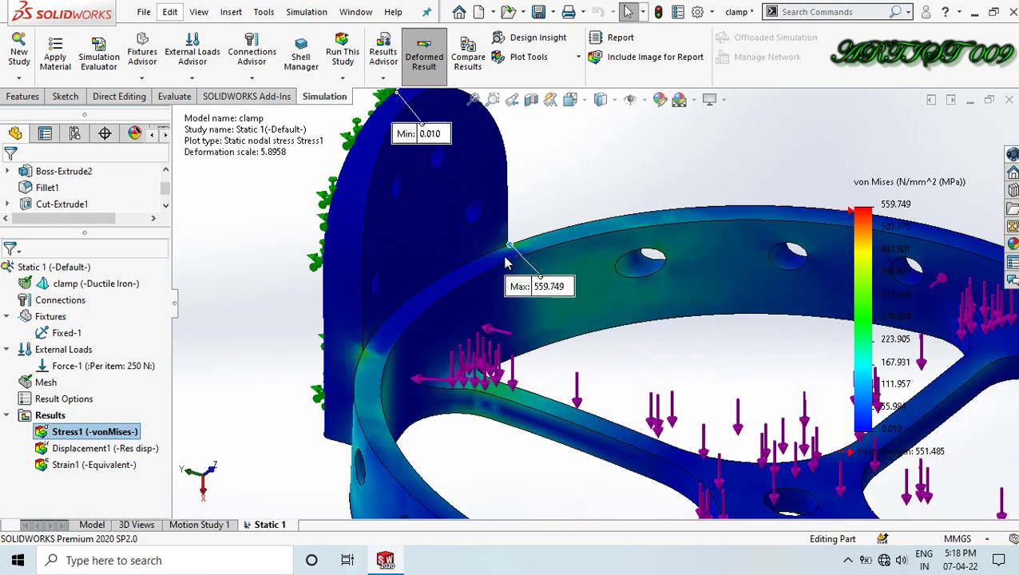
{"action": "scroll", "coordinate": [557, 262], "scroll_direction": "down", "scroll_amount": 4}
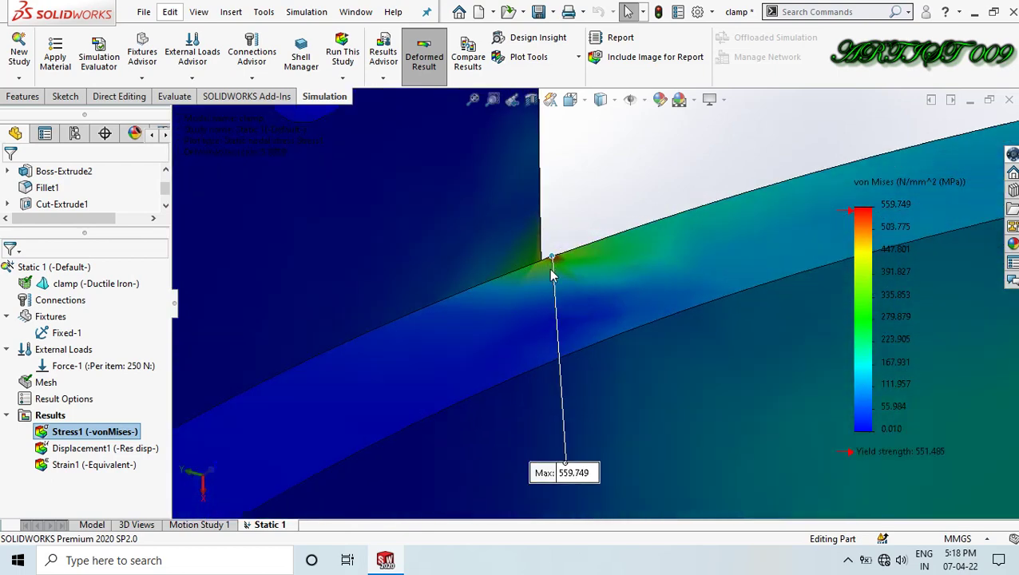
{"action": "scroll", "coordinate": [564, 276], "scroll_direction": "up", "scroll_amount": 10}
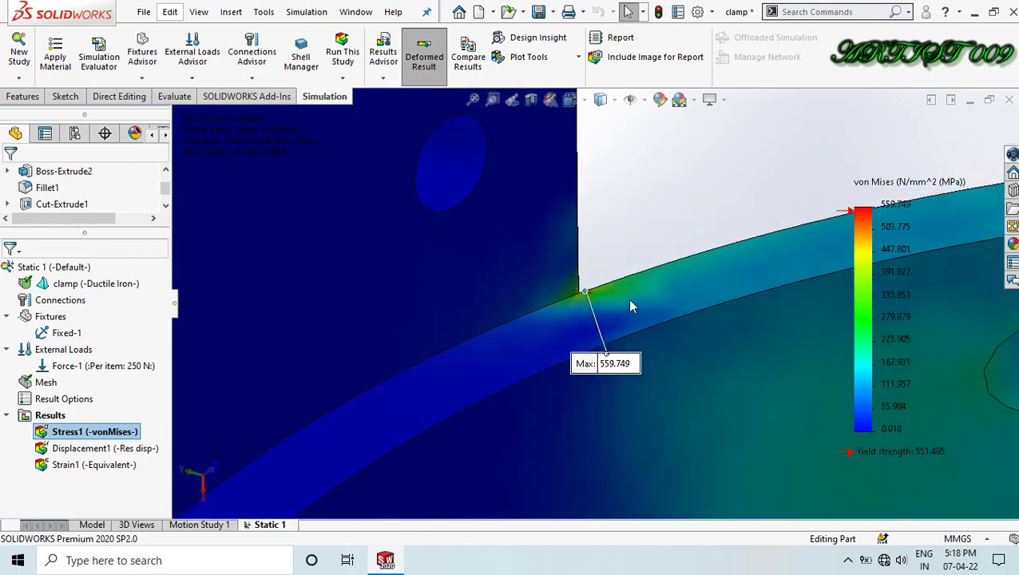
{"action": "scroll", "coordinate": [630, 306], "scroll_direction": "up", "scroll_amount": 4}
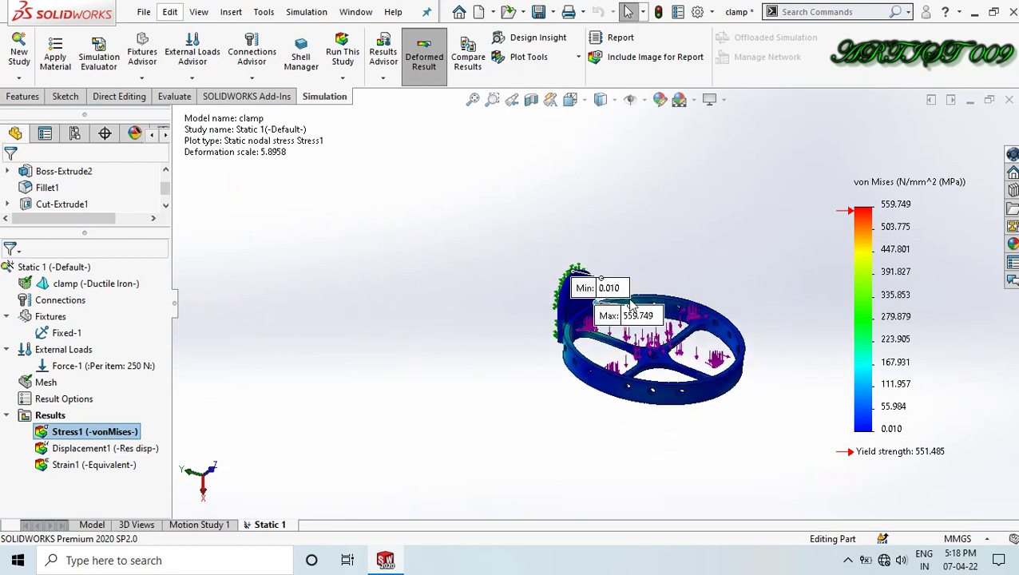
{"action": "middle_click_drag", "start_coordinate": [631, 306], "coordinate": [666, 373]}
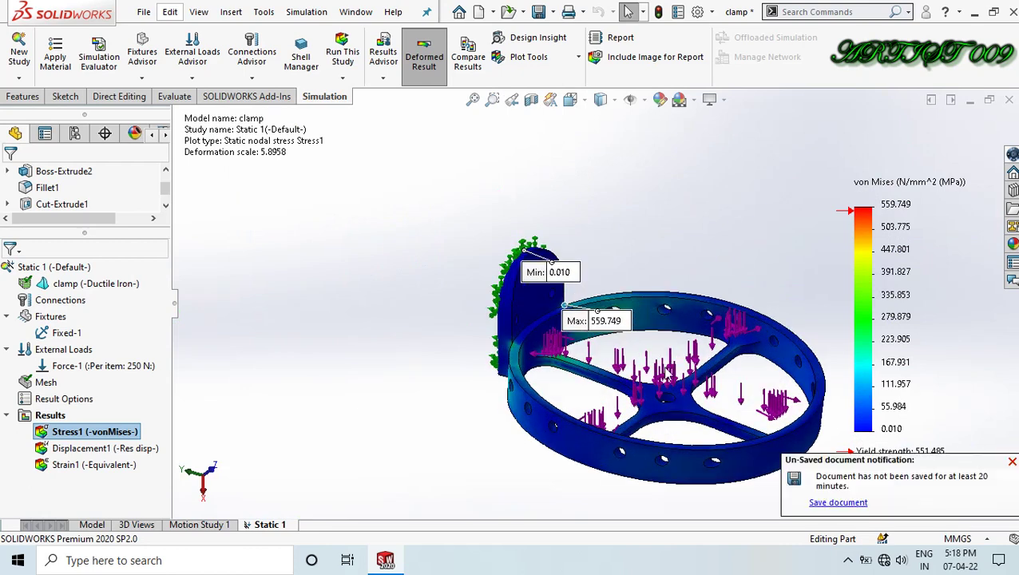
- Animate the von Mises stress plot, examine the clamp's deformation, and close the animation
{"action": "right_click", "coordinate": [121, 439]}
{"action": "left_click", "coordinate": [168, 197]}
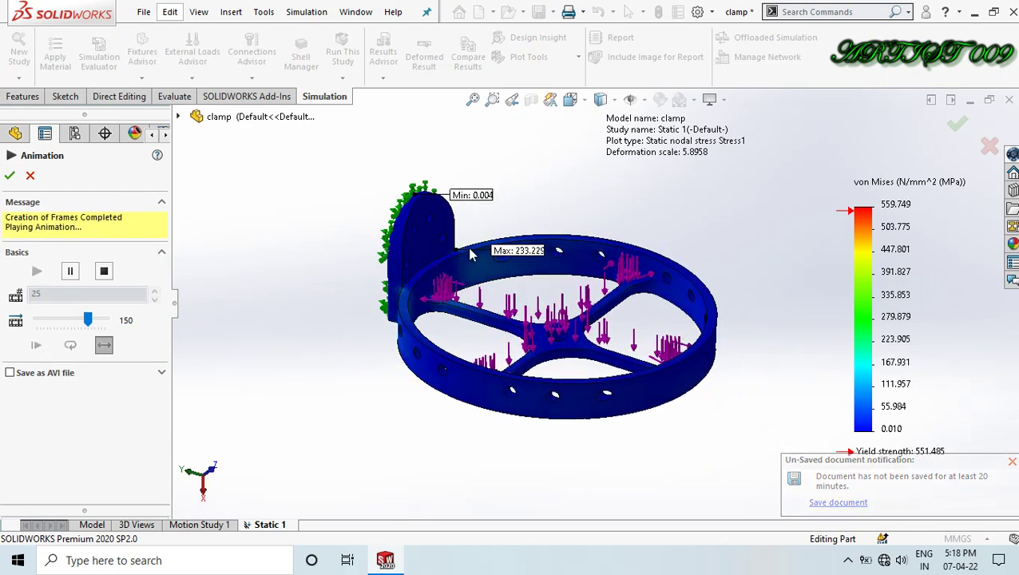
{"action": "scroll", "coordinate": [472, 255], "scroll_direction": "down", "scroll_amount": 3}
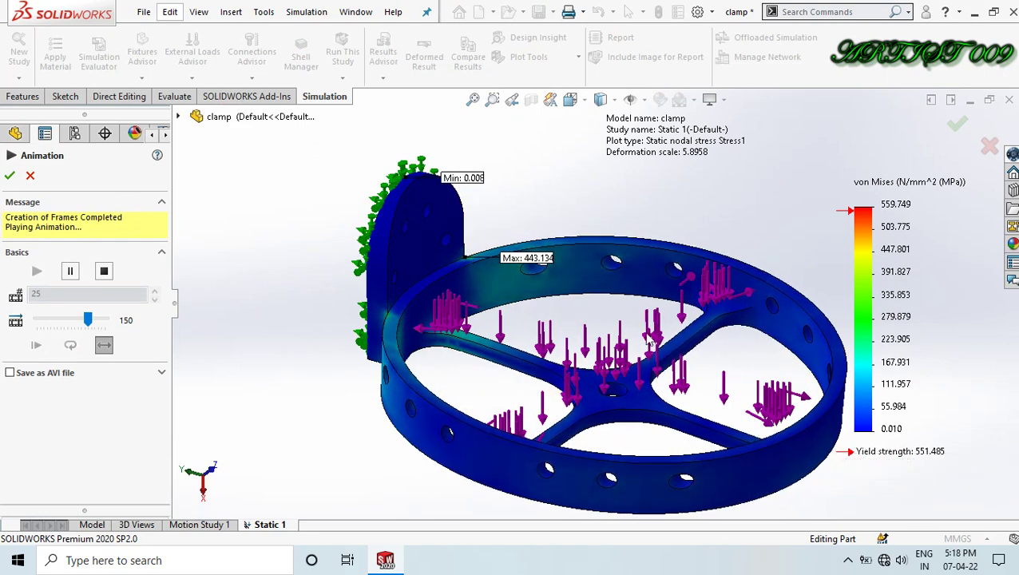
{"action": "scroll", "coordinate": [643, 298], "scroll_direction": "up", "scroll_amount": 3}
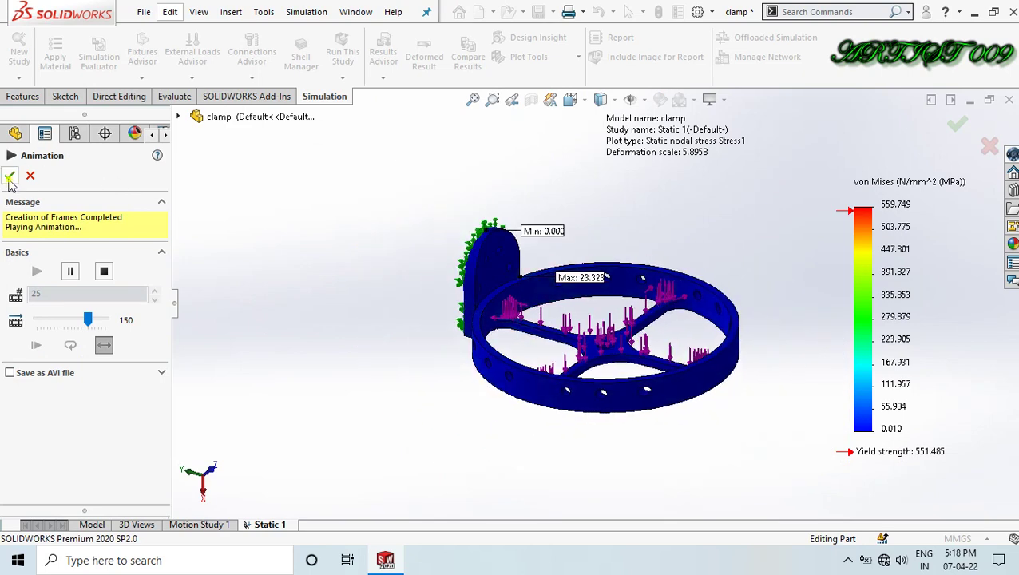
{"action": "left_click", "coordinate": [11, 174]}
- Show the Displacement1 plot of the clamp
{"action": "right_click", "coordinate": [109, 452]}
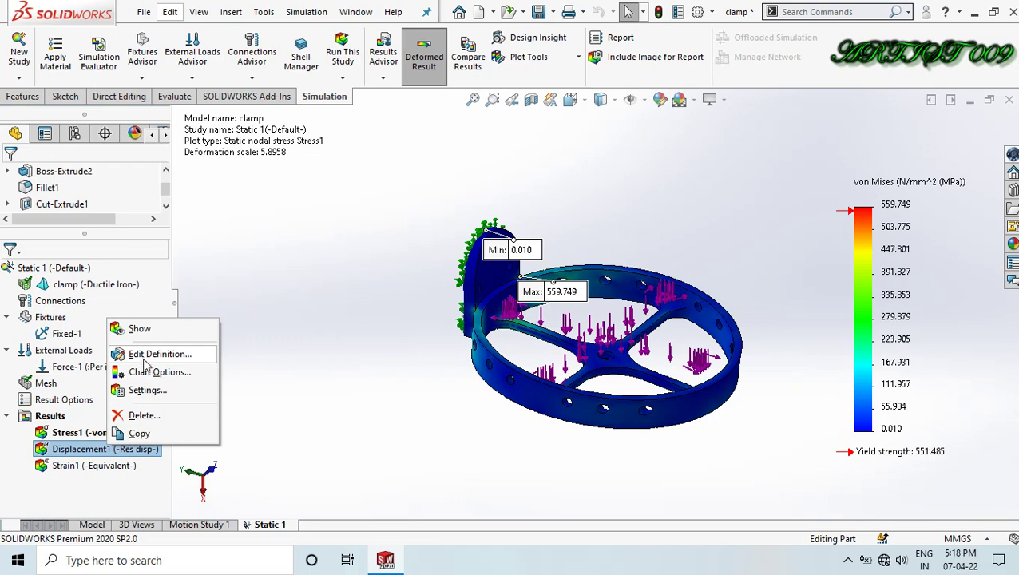
{"action": "left_click", "coordinate": [297, 379]}
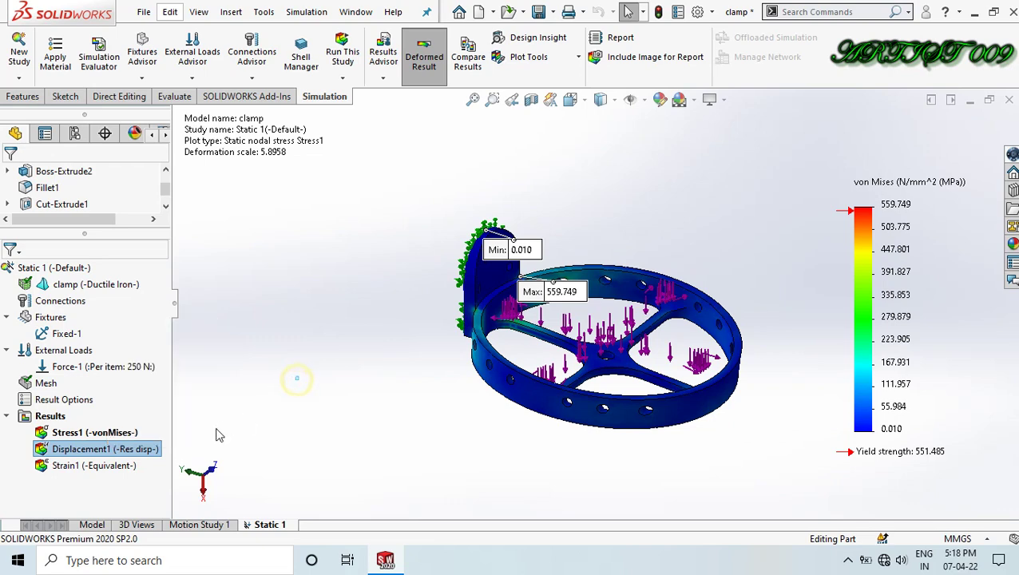
{"action": "double_click", "coordinate": [126, 451]}
- Animate the resultant displacement plot, examine the clamp's bending from the side, and close the animation
{"action": "right_click", "coordinate": [128, 450]}
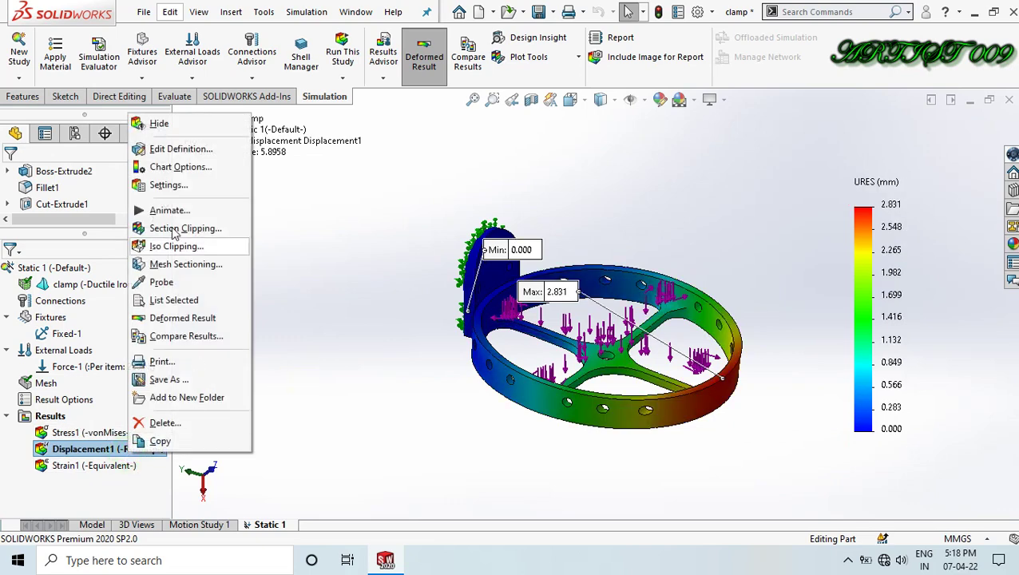
{"action": "left_click", "coordinate": [168, 210]}
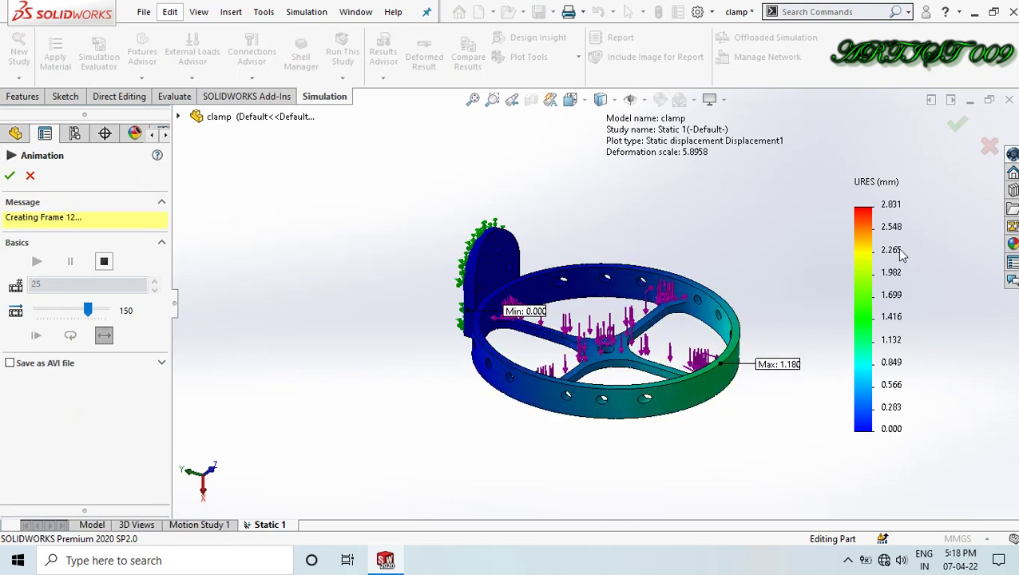
{"action": "scroll", "coordinate": [905, 212], "scroll_direction": "down", "scroll_amount": 4}
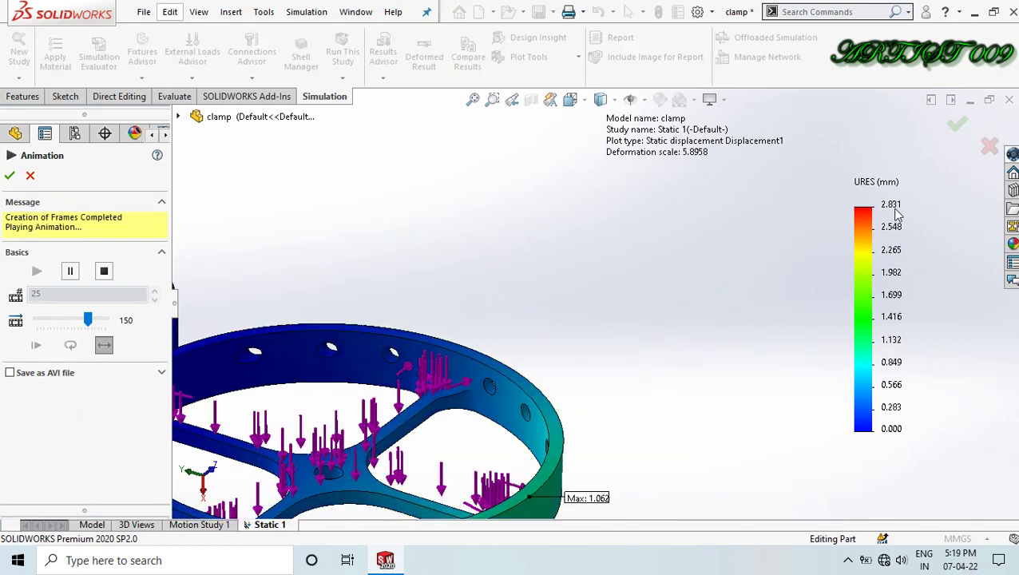
{"action": "scroll", "coordinate": [583, 311], "scroll_direction": "up", "scroll_amount": 4}
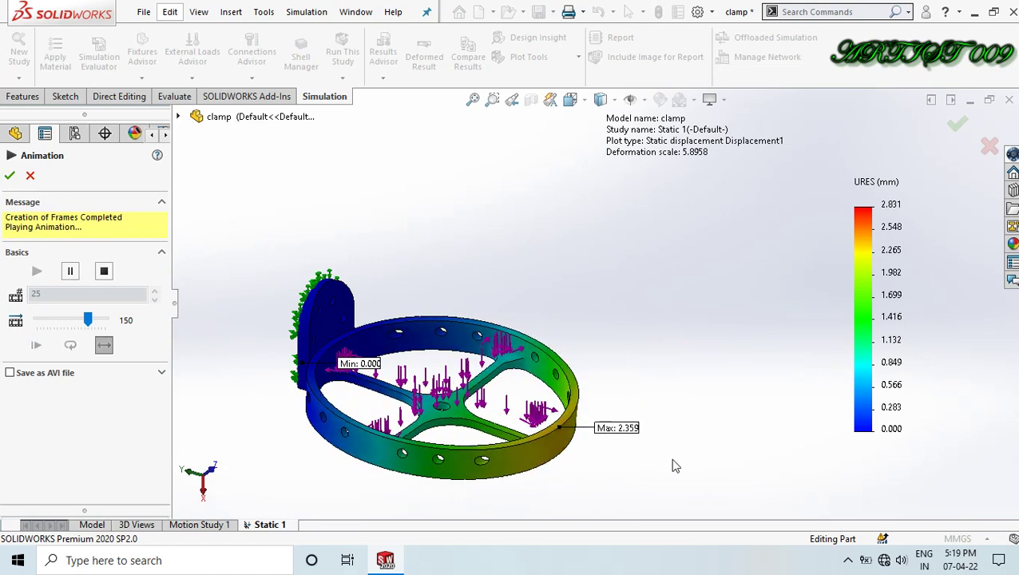
{"action": "middle_click_drag", "start_coordinate": [750, 452], "coordinate": [780, 401]}
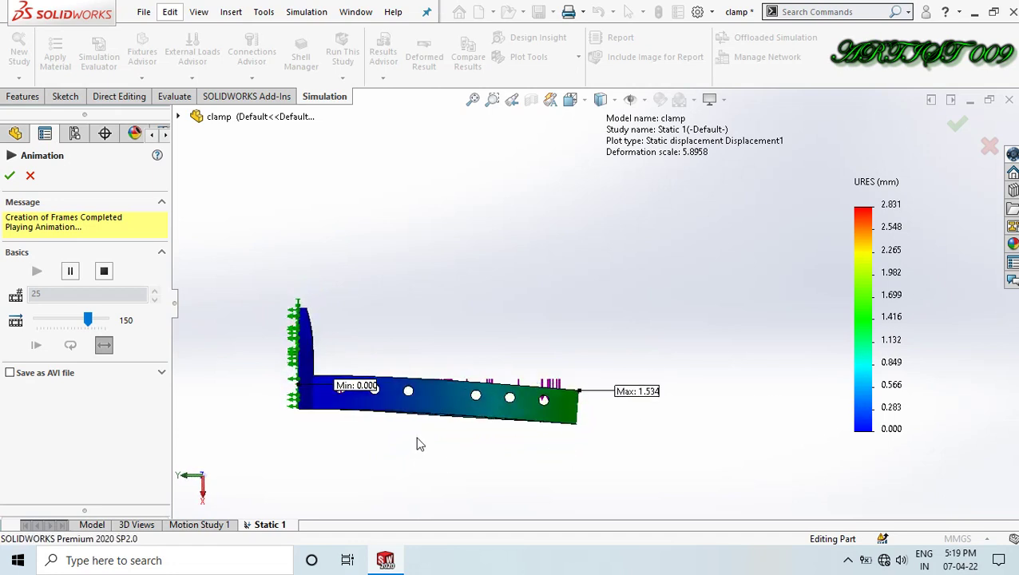
{"action": "left_click", "coordinate": [11, 174]}
{"action": "middle_click_drag", "start_coordinate": [559, 336], "coordinate": [461, 359]}
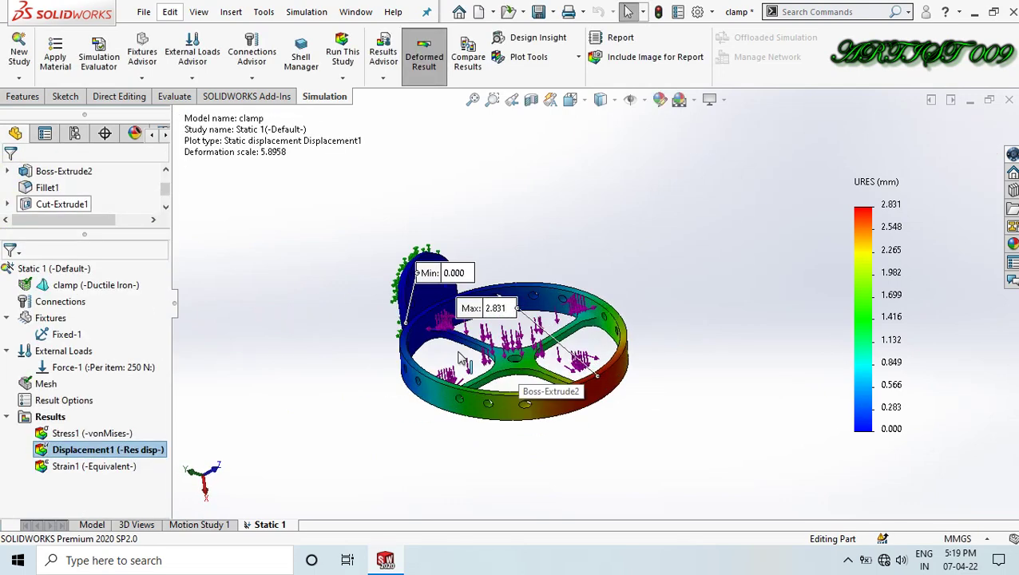
- Change the force on the clamp's spoke faces to 225 N per item and rerun the static study
{"action": "scroll", "coordinate": [501, 281], "scroll_direction": "down", "scroll_amount": 3}
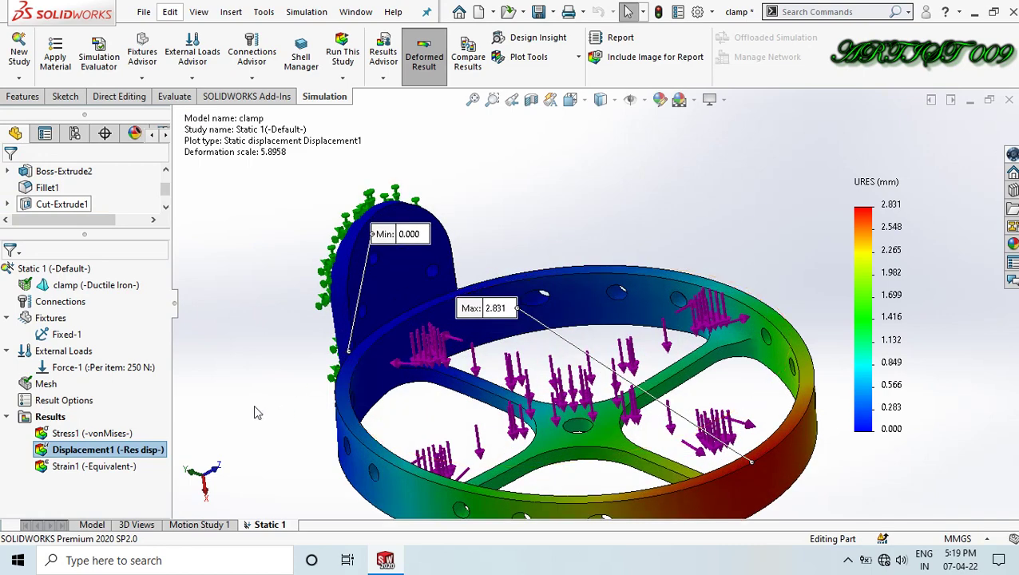
{"action": "right_click", "coordinate": [142, 373]}
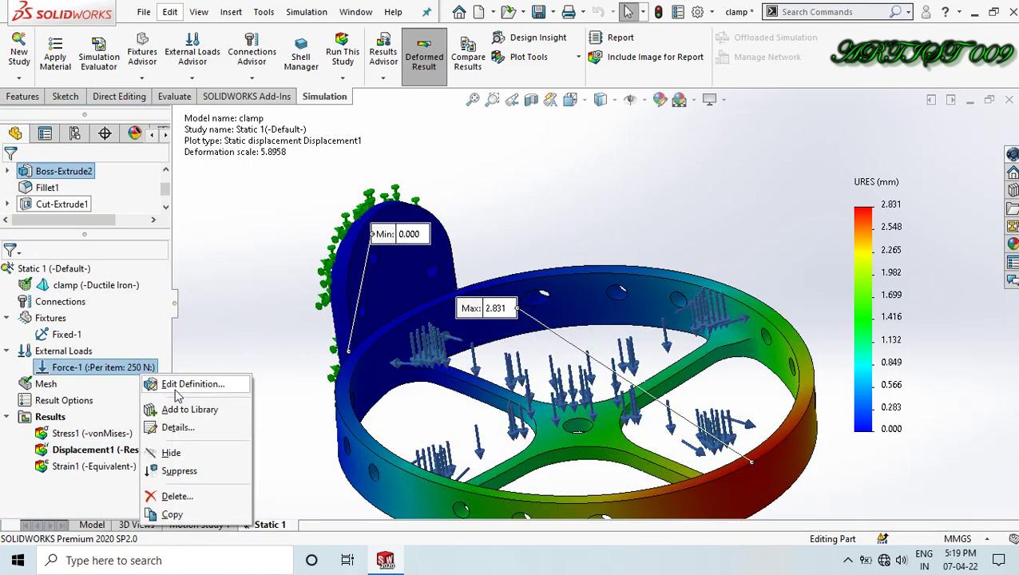
{"action": "left_click", "coordinate": [176, 386]}
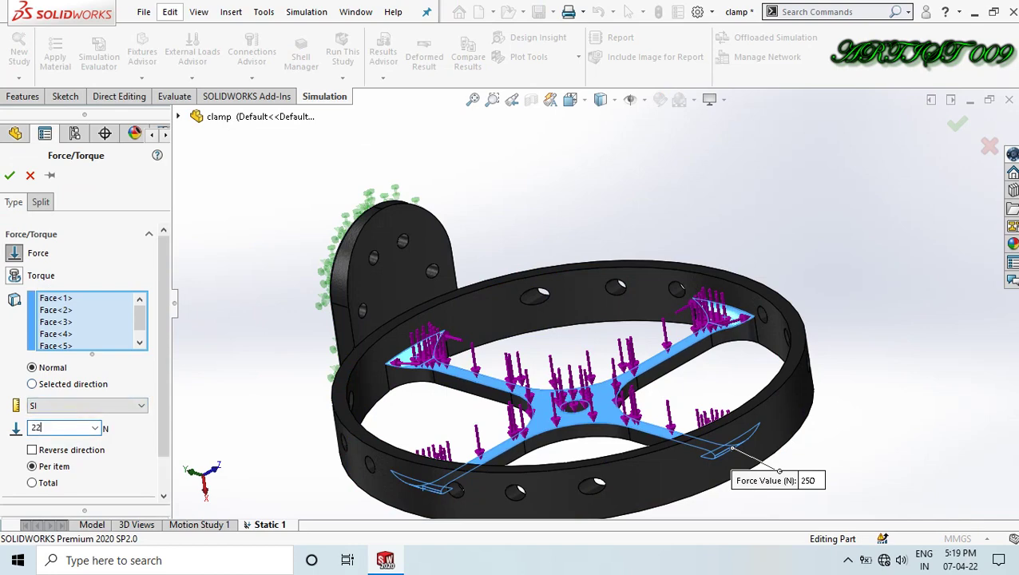
{"action": "left_click", "coordinate": [10, 176]}
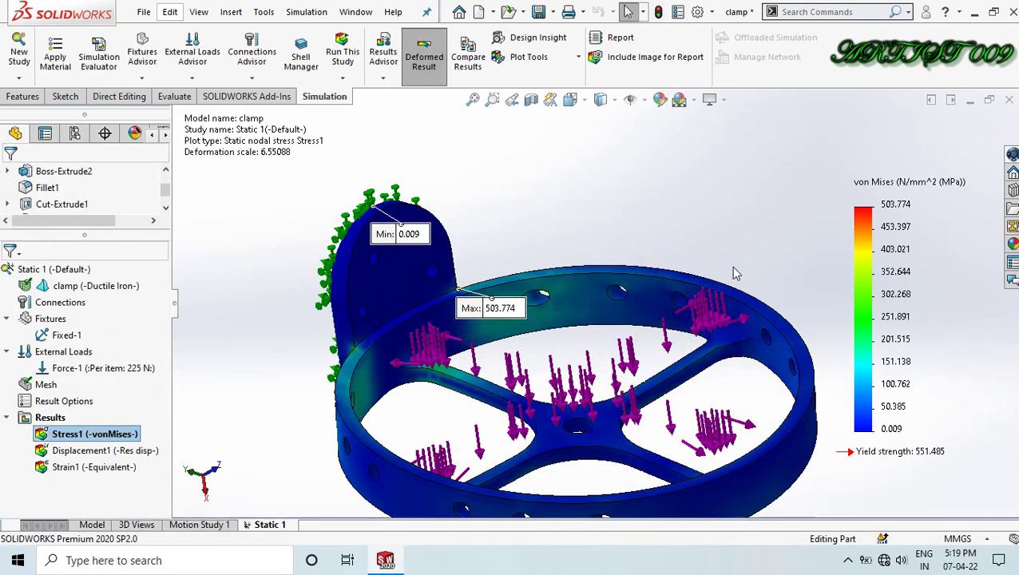
- Inspect the von Mises stress plot from several sides and move its maximum and minimum labels into the empty space above the clamp
{"action": "scroll", "coordinate": [558, 382], "scroll_direction": "down", "scroll_amount": 2}
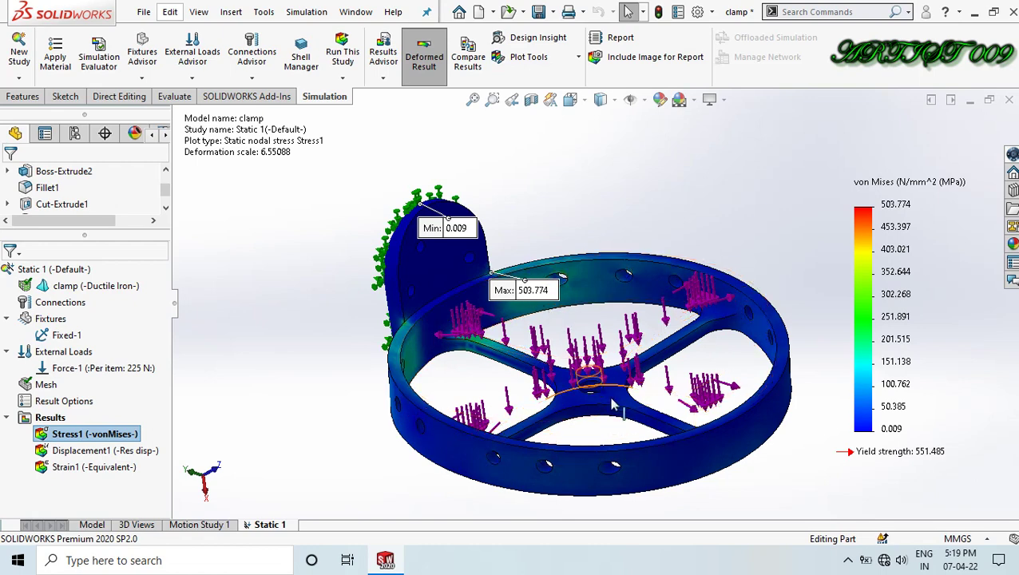
{"action": "middle_click_drag", "start_coordinate": [611, 408], "coordinate": [640, 308]}
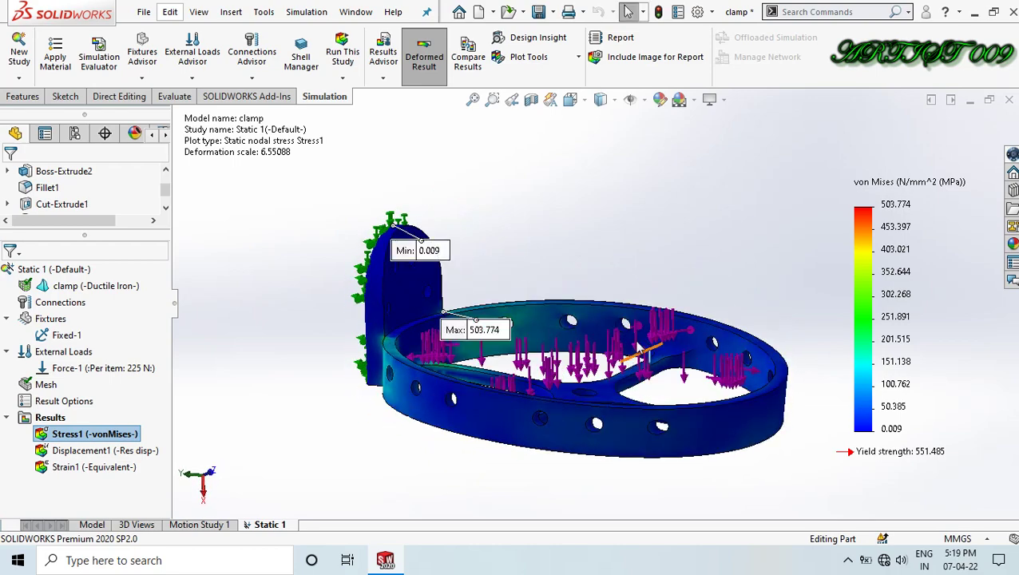
{"action": "middle_click_drag", "start_coordinate": [751, 245], "coordinate": [691, 221]}
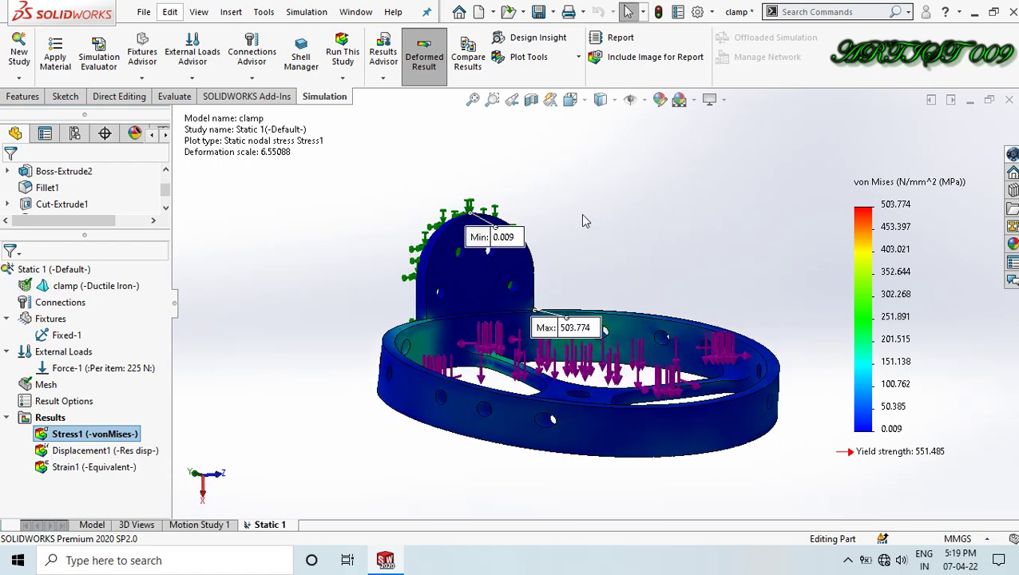
{"action": "middle_click_drag", "start_coordinate": [584, 220], "coordinate": [564, 288]}
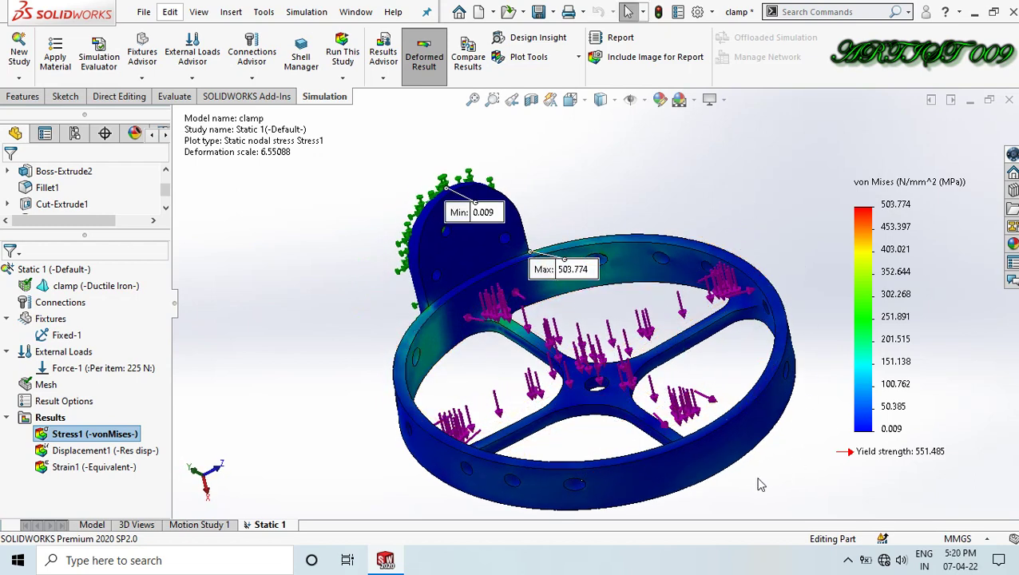
{"action": "middle_click_drag", "start_coordinate": [760, 484], "coordinate": [543, 186]}
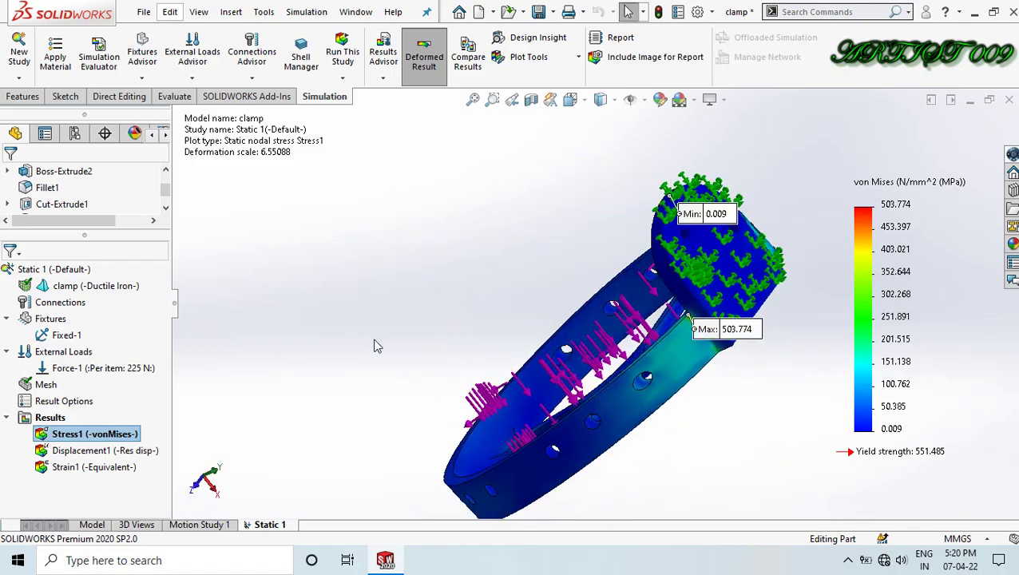
{"action": "middle_click_drag", "start_coordinate": [377, 346], "coordinate": [490, 290]}
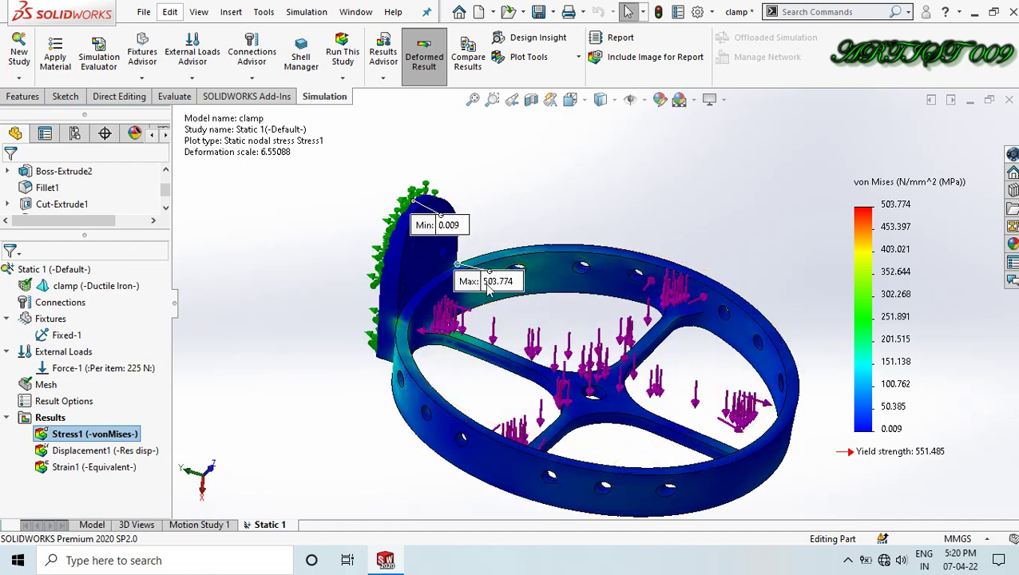
{"action": "left_click_drag", "start_coordinate": [470, 288], "coordinate": [573, 162]}
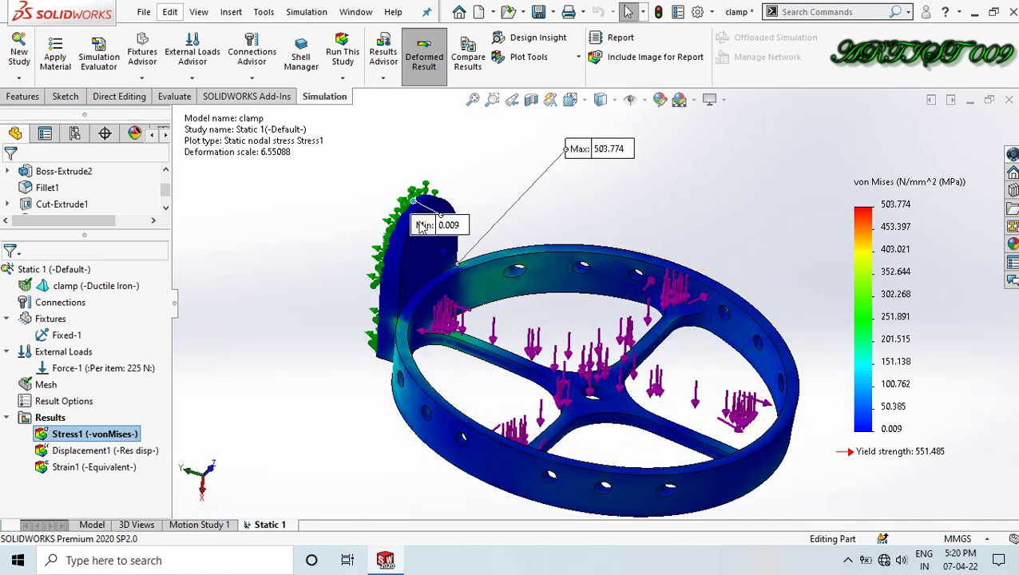
{"action": "left_click_drag", "start_coordinate": [435, 219], "coordinate": [509, 134]}
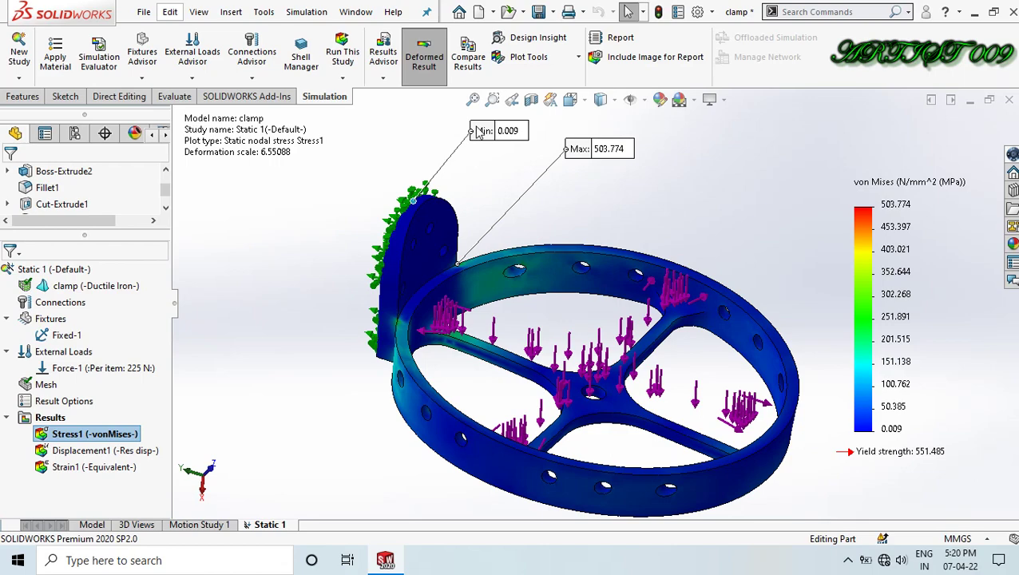